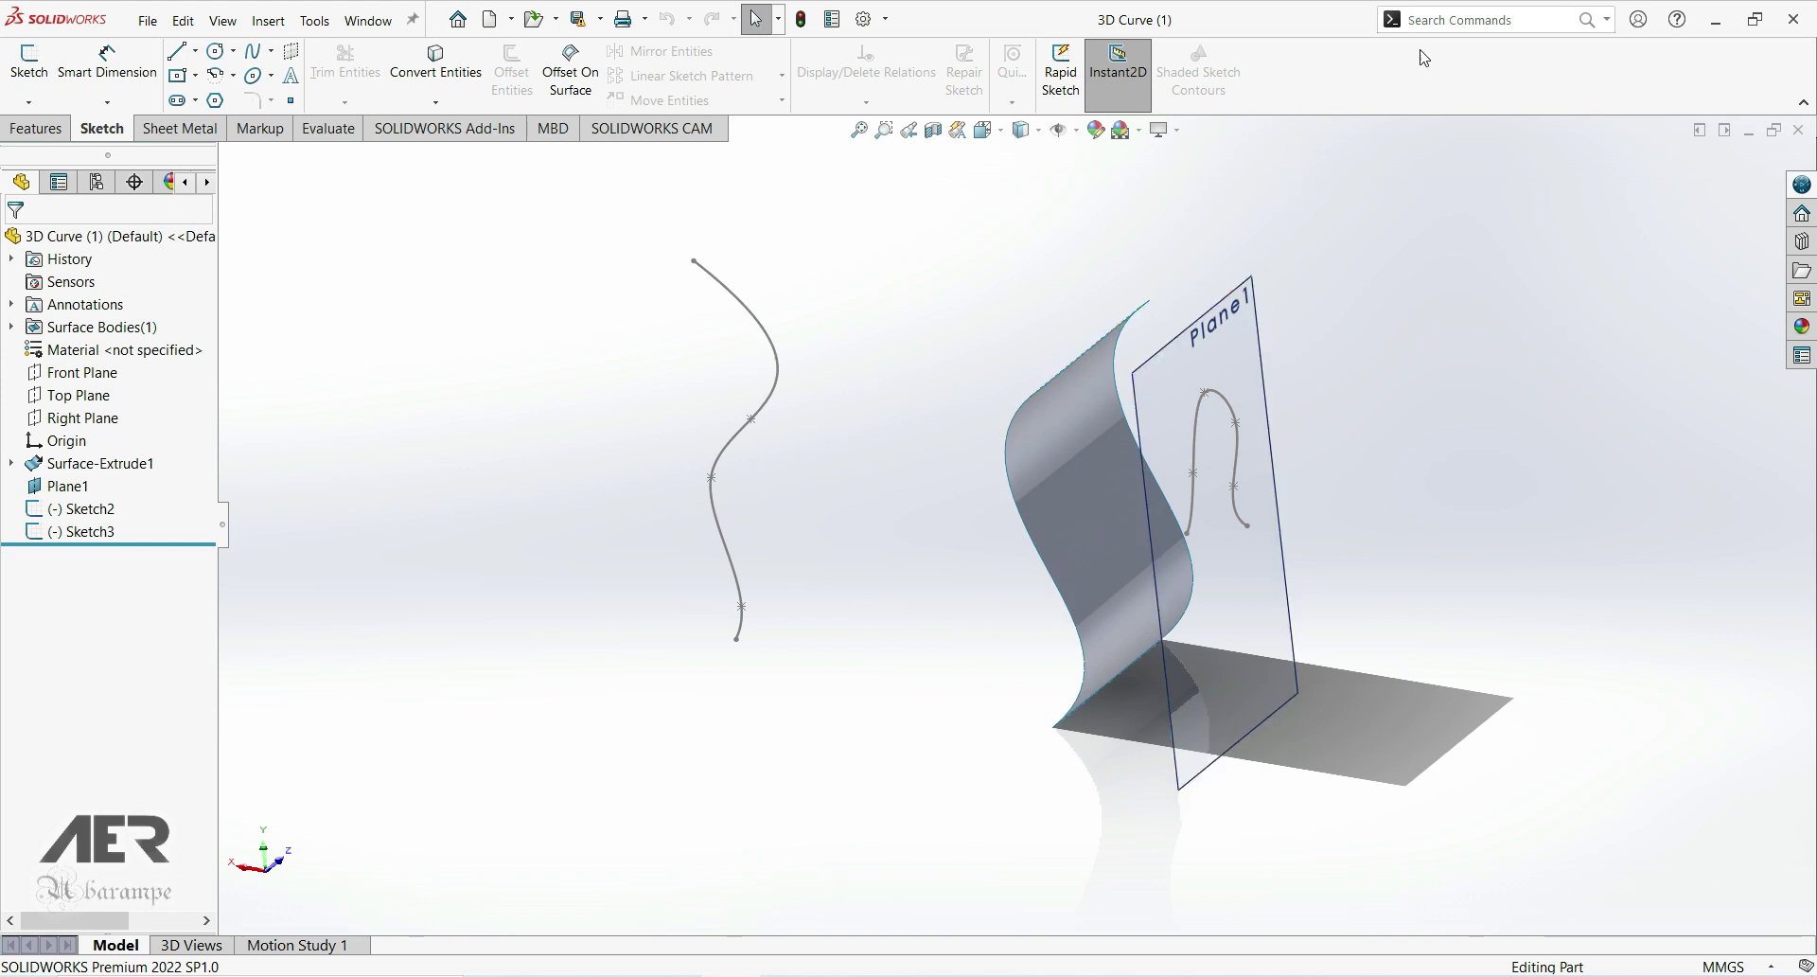
Step: Dock the Curves toolbar so the curve tools stay available
right_click(1457, 90)
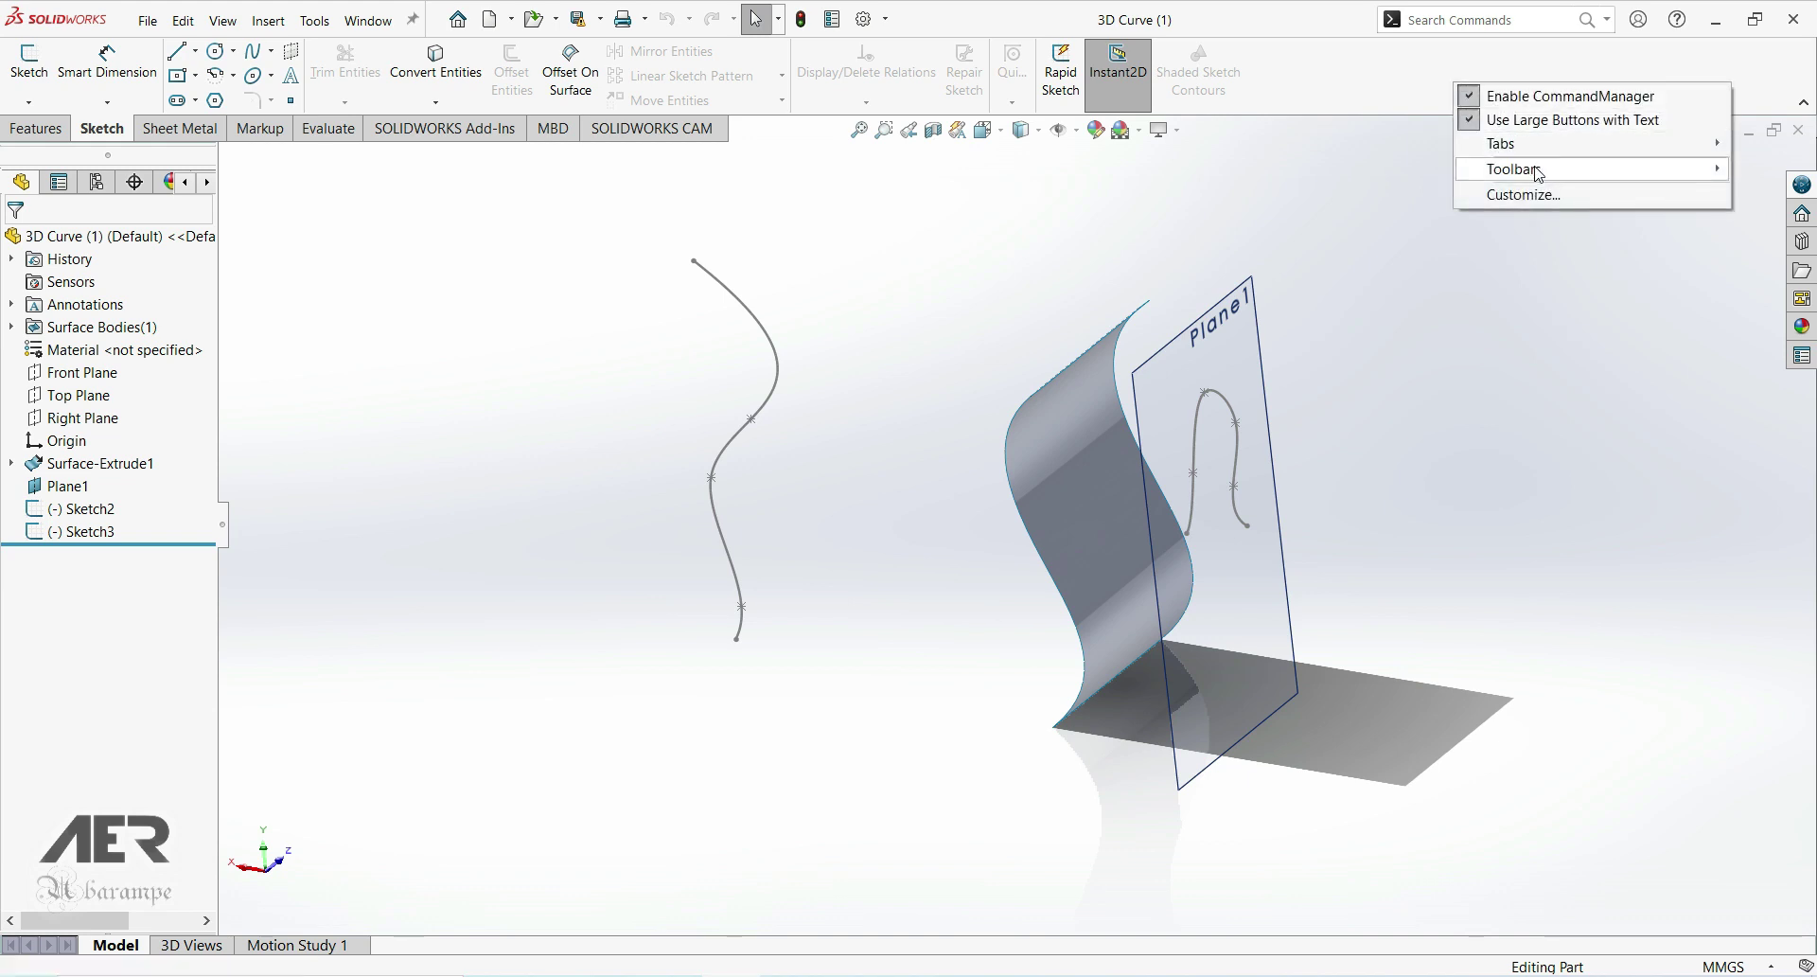
mouse_move(1540, 174)
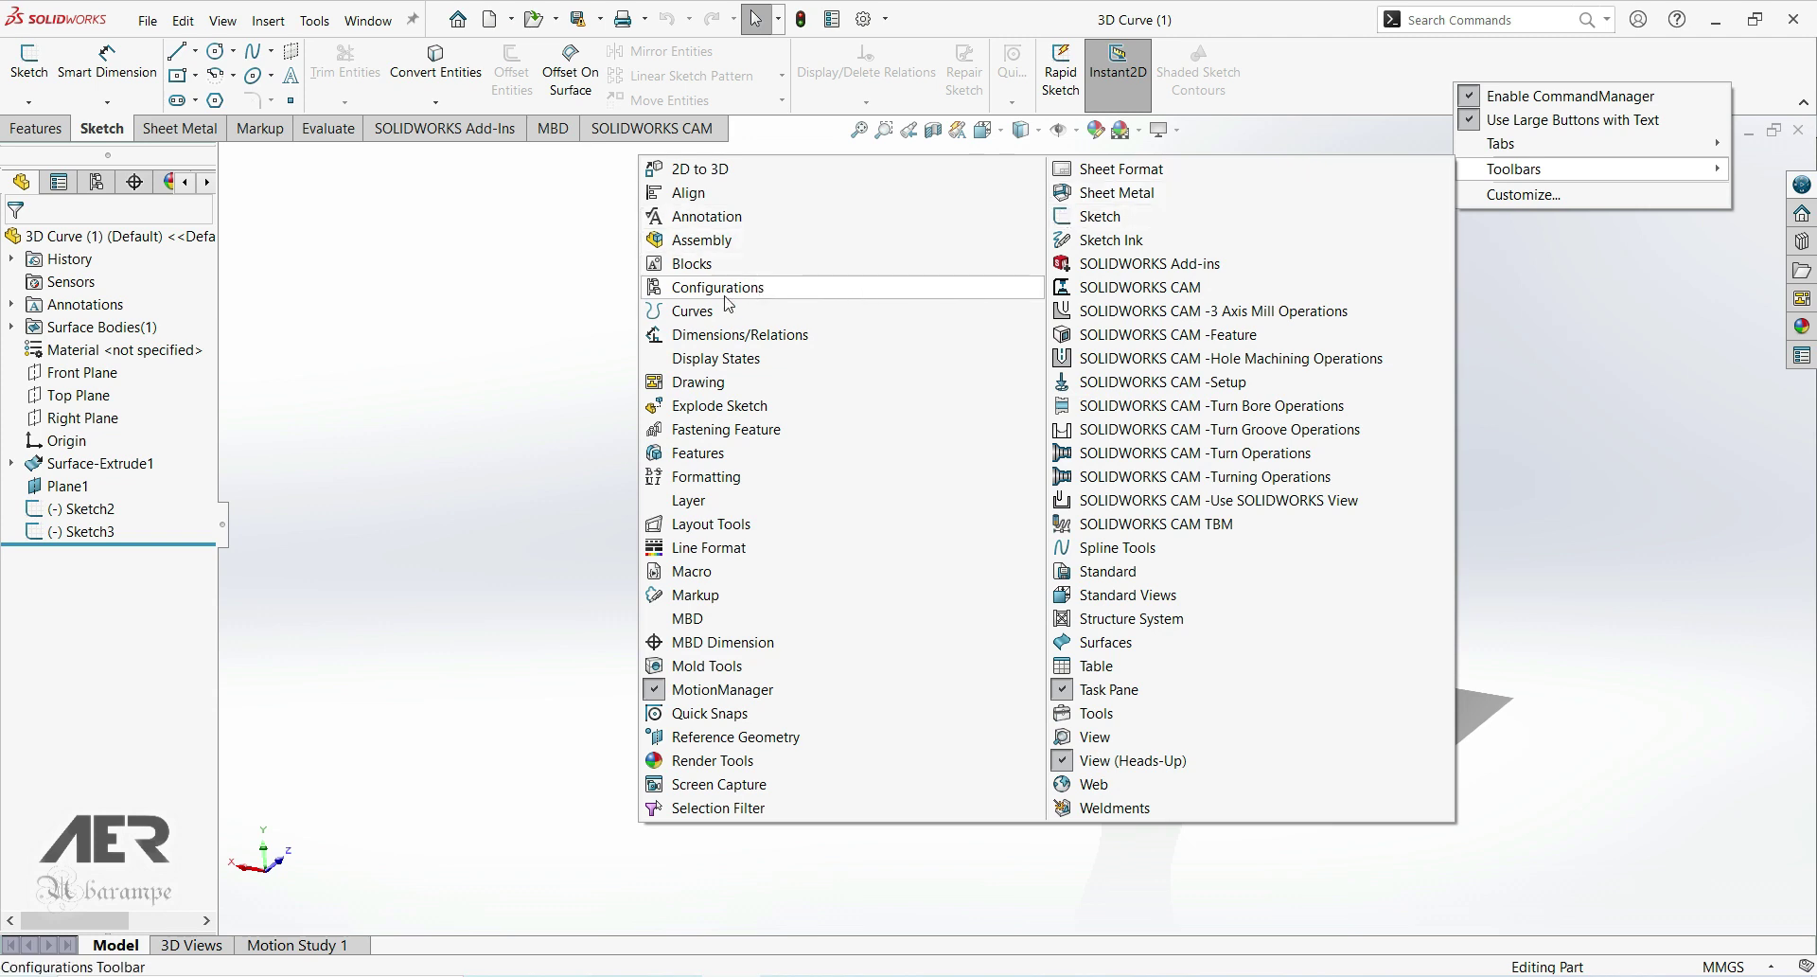
click(689, 315)
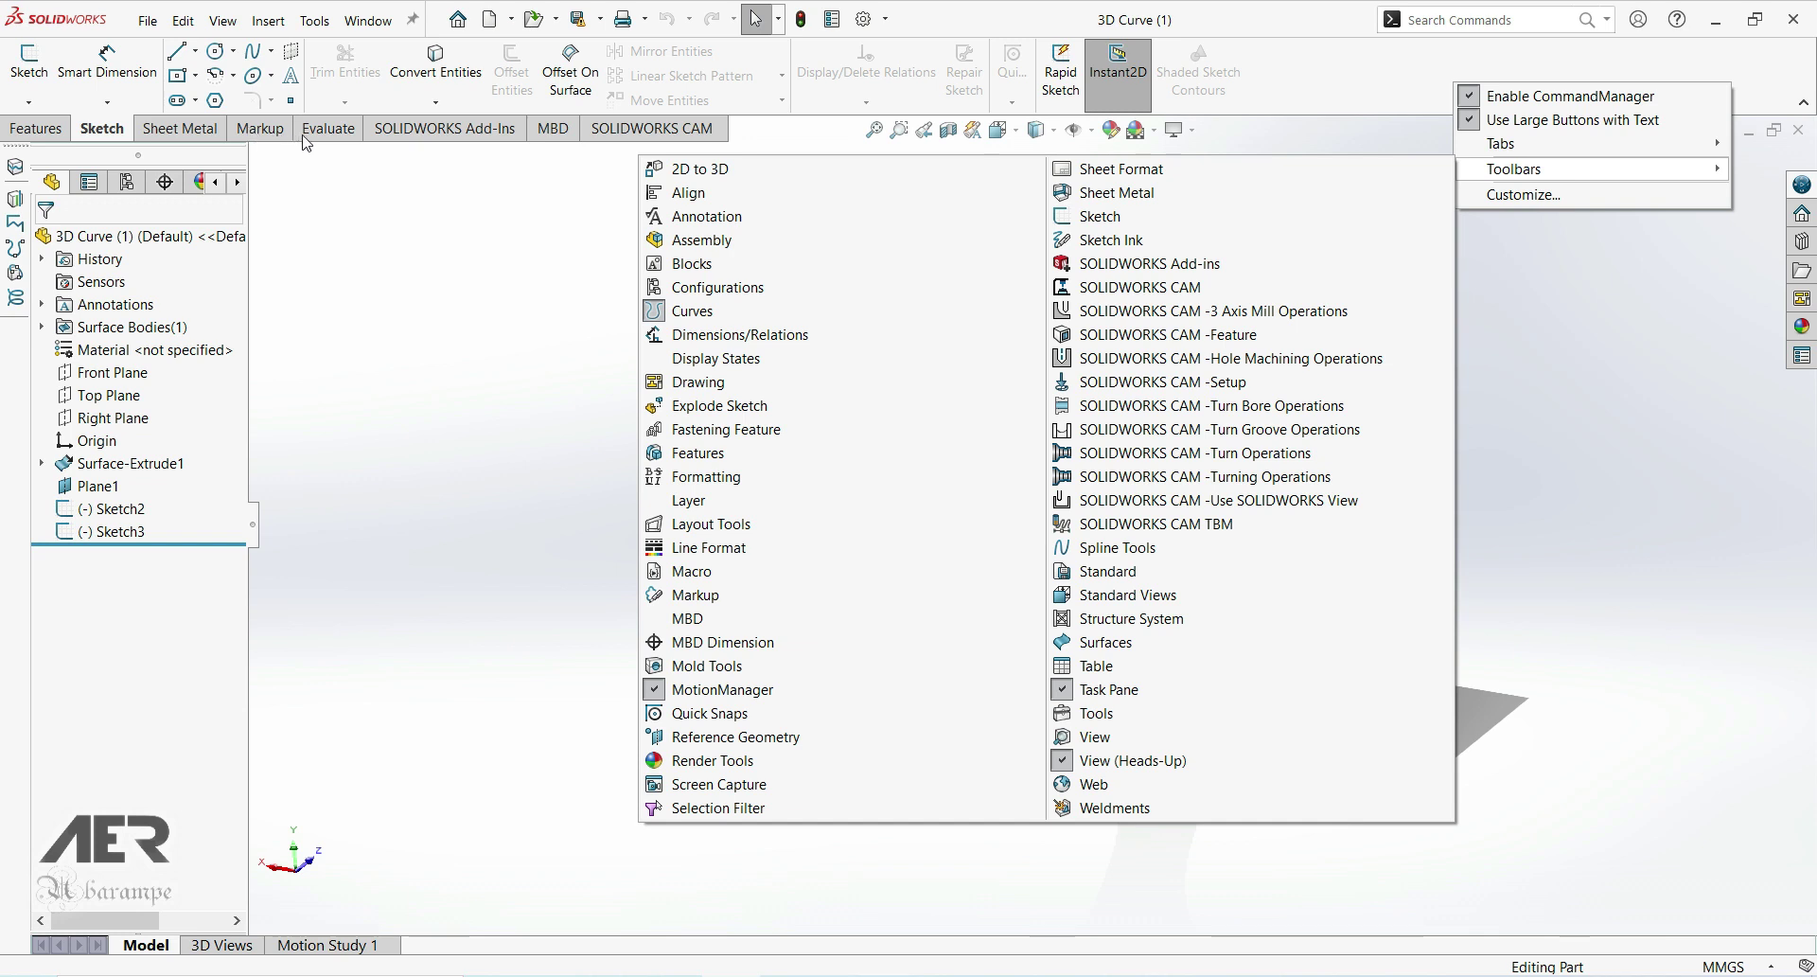
Step: Add the Surfaces tab to the CommandManager
right_click(409, 134)
right_click(409, 134)
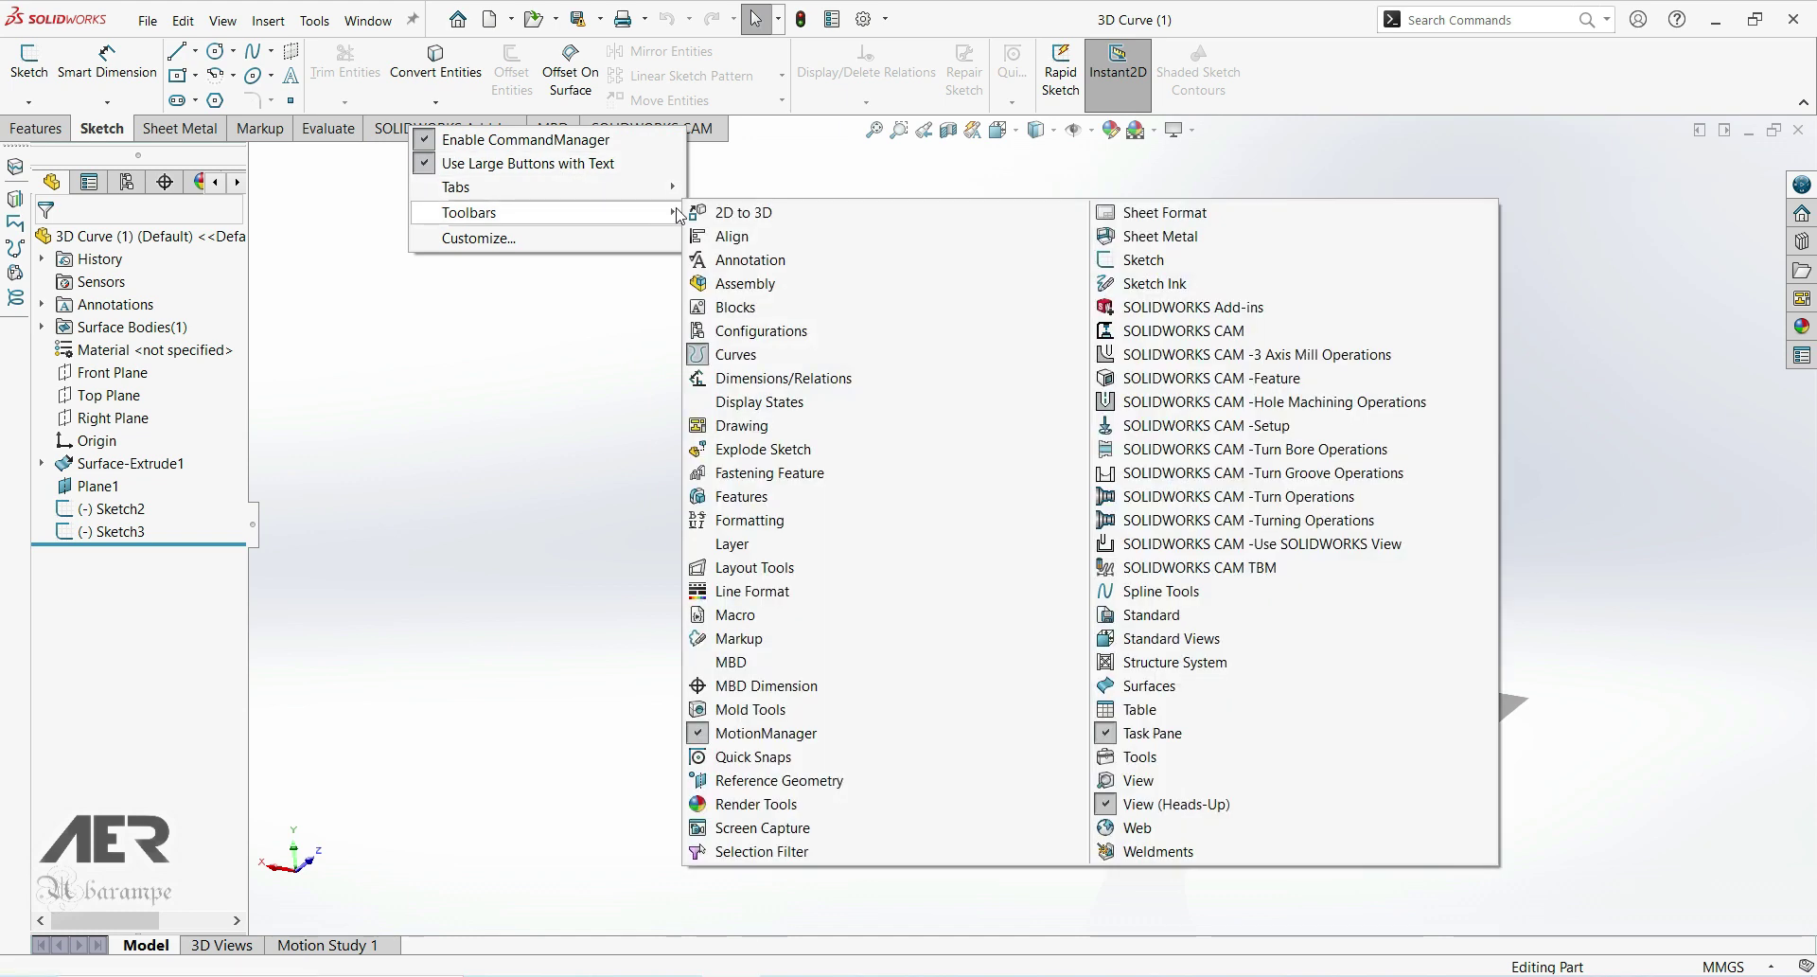
mouse_move(675, 190)
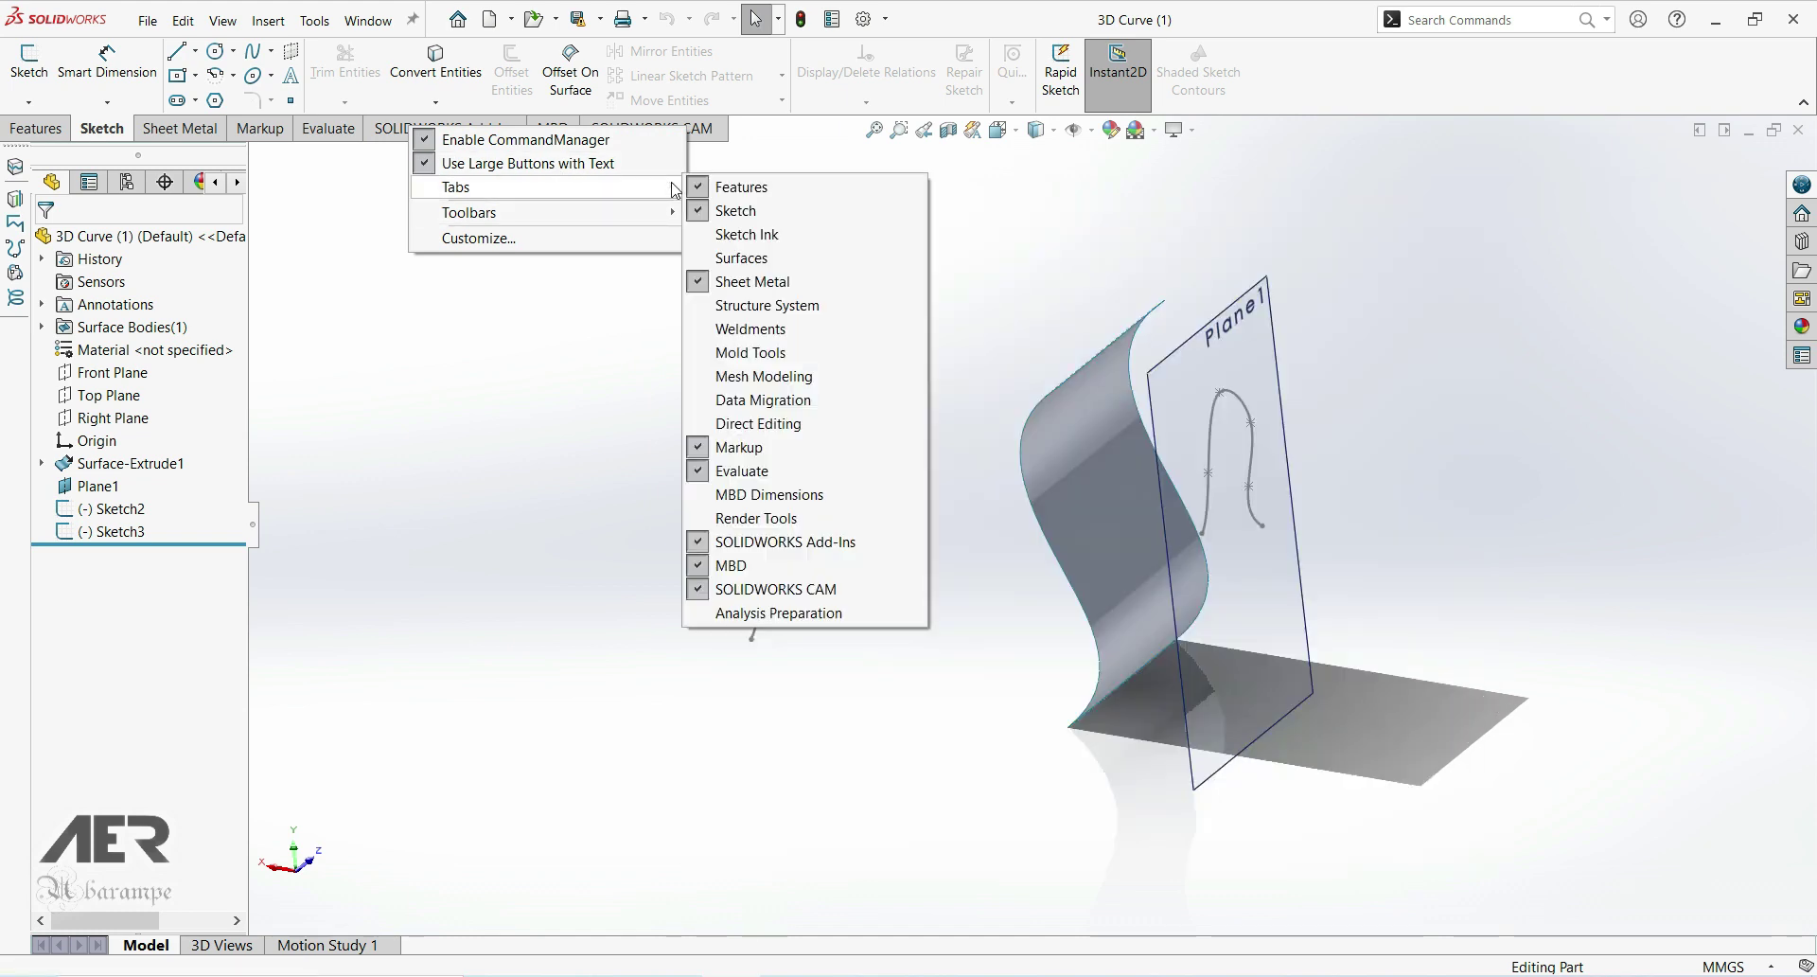
click(719, 259)
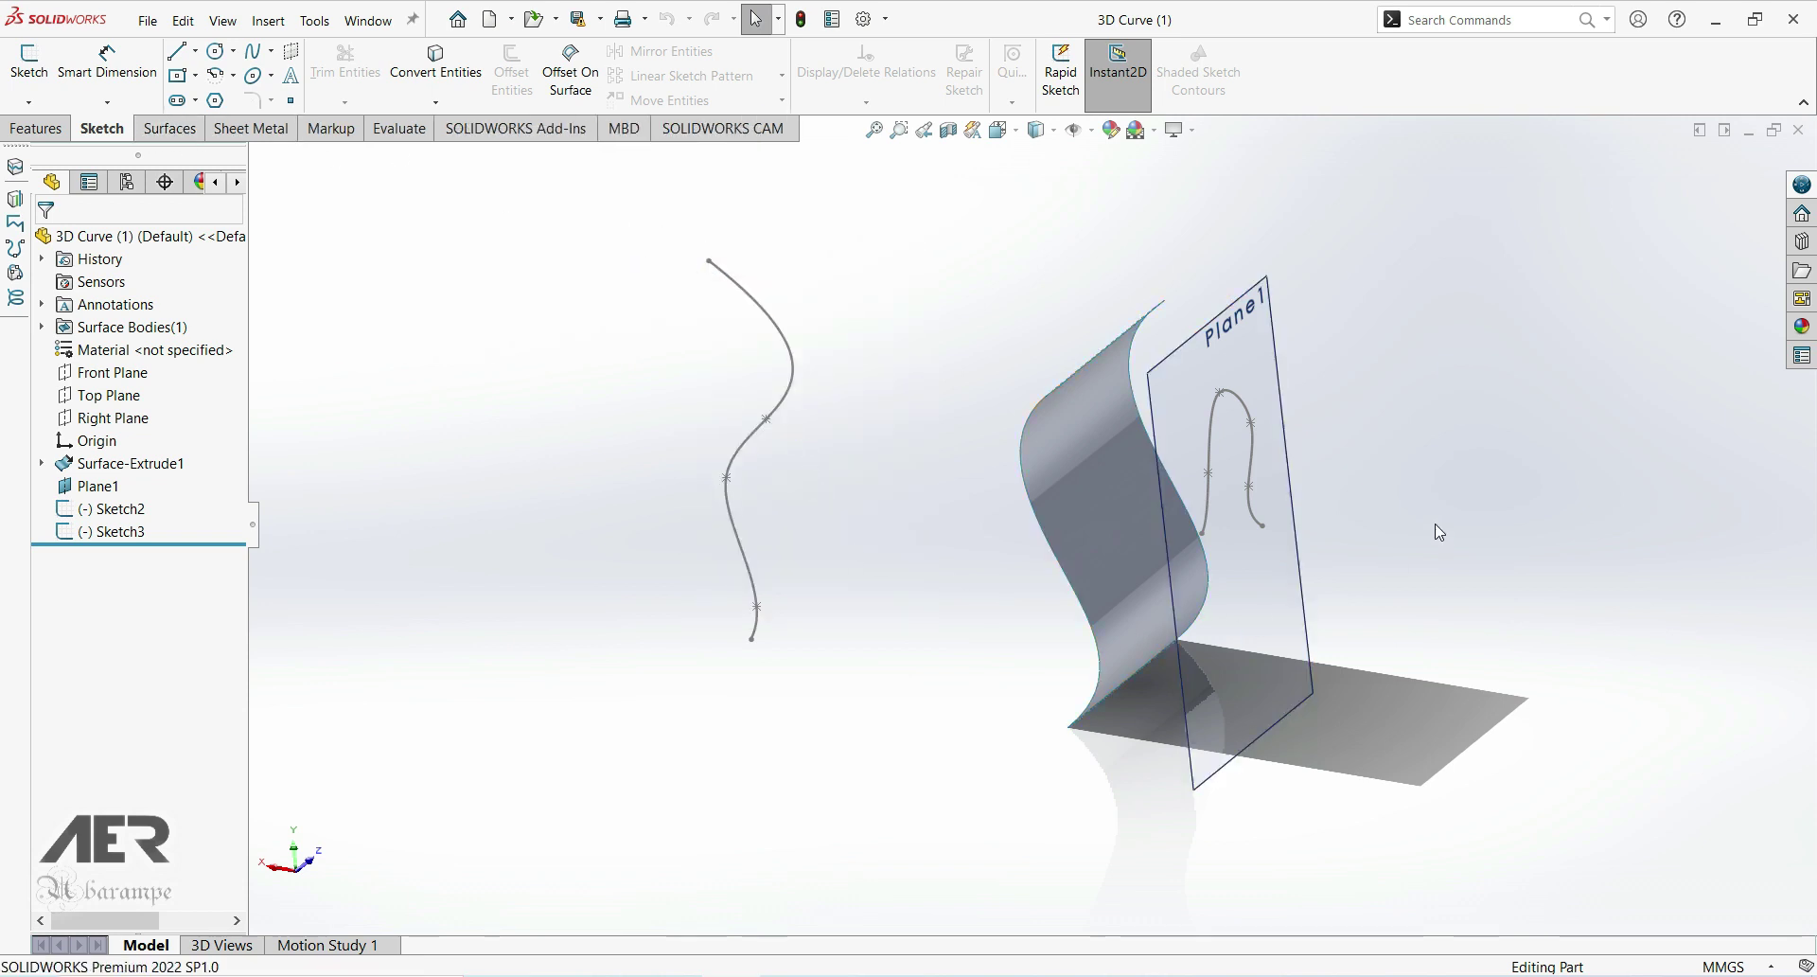
scroll(1320, 526, up, 1)
scroll(1306, 526, down, 2)
mouse_move(1251, 475)
middle_down()
mouse_move(975, 488)
mouse_move(1041, 492)
middle_up()
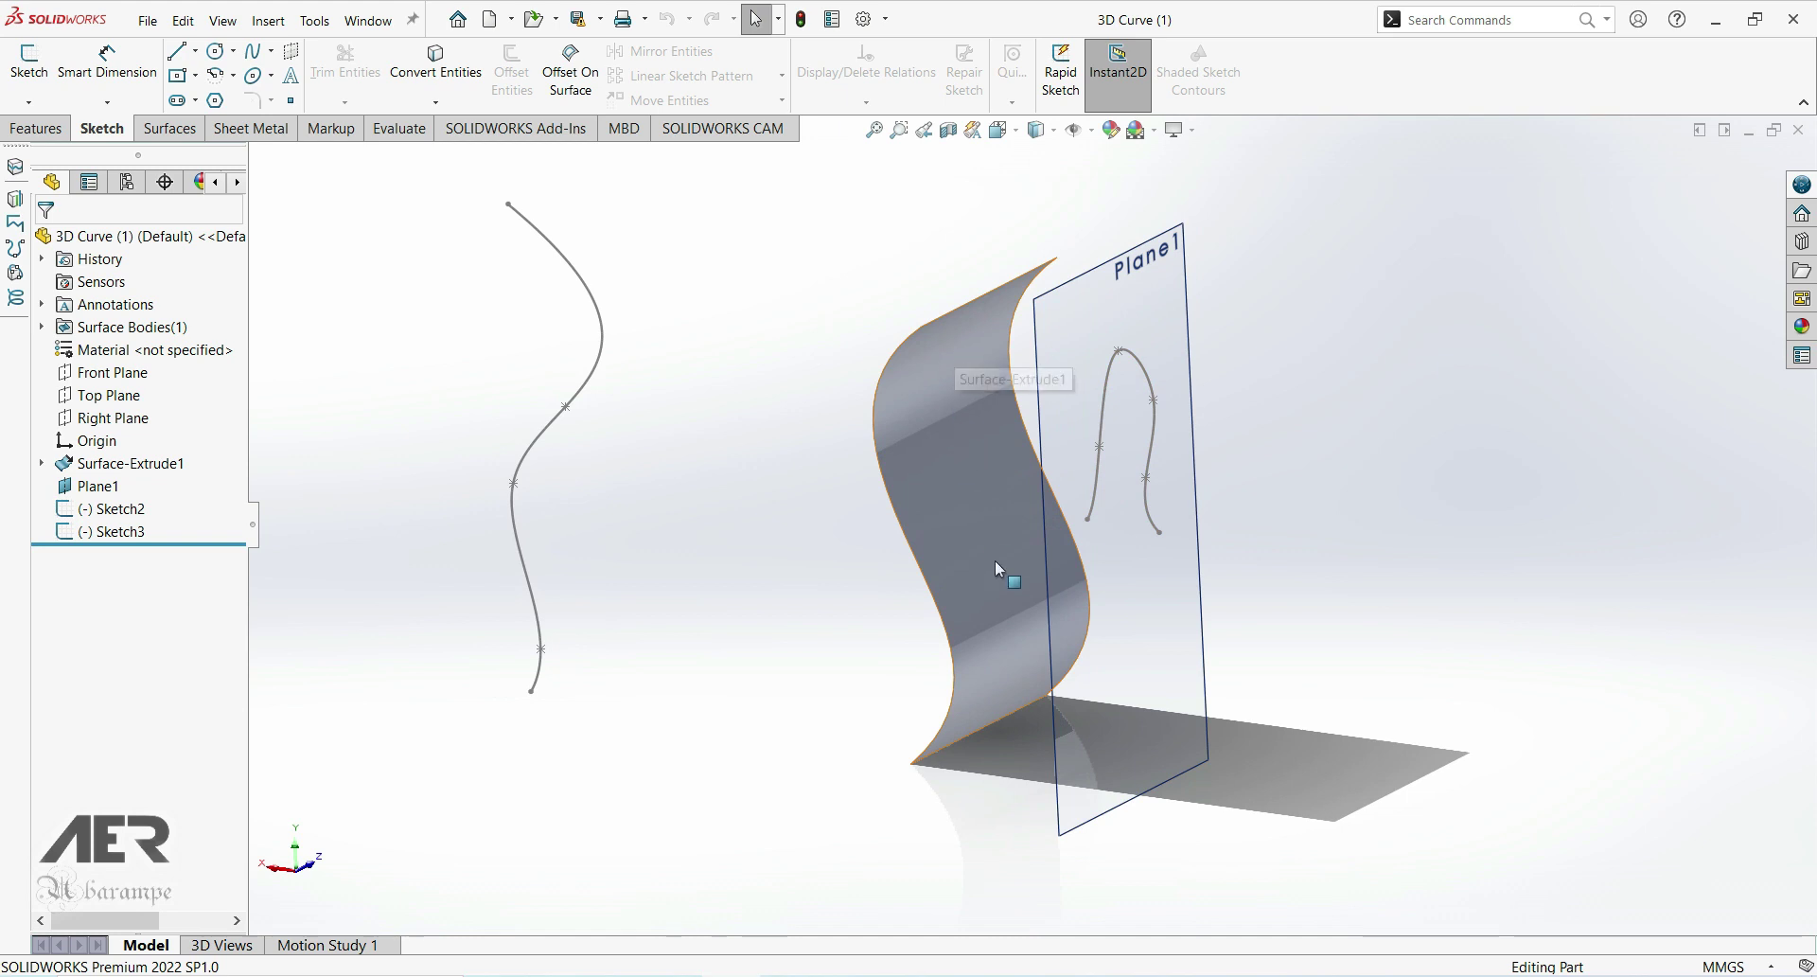
mouse_move(956, 507)
middle_down()
mouse_move(926, 485)
mouse_move(950, 471)
mouse_move(941, 455)
middle_up()
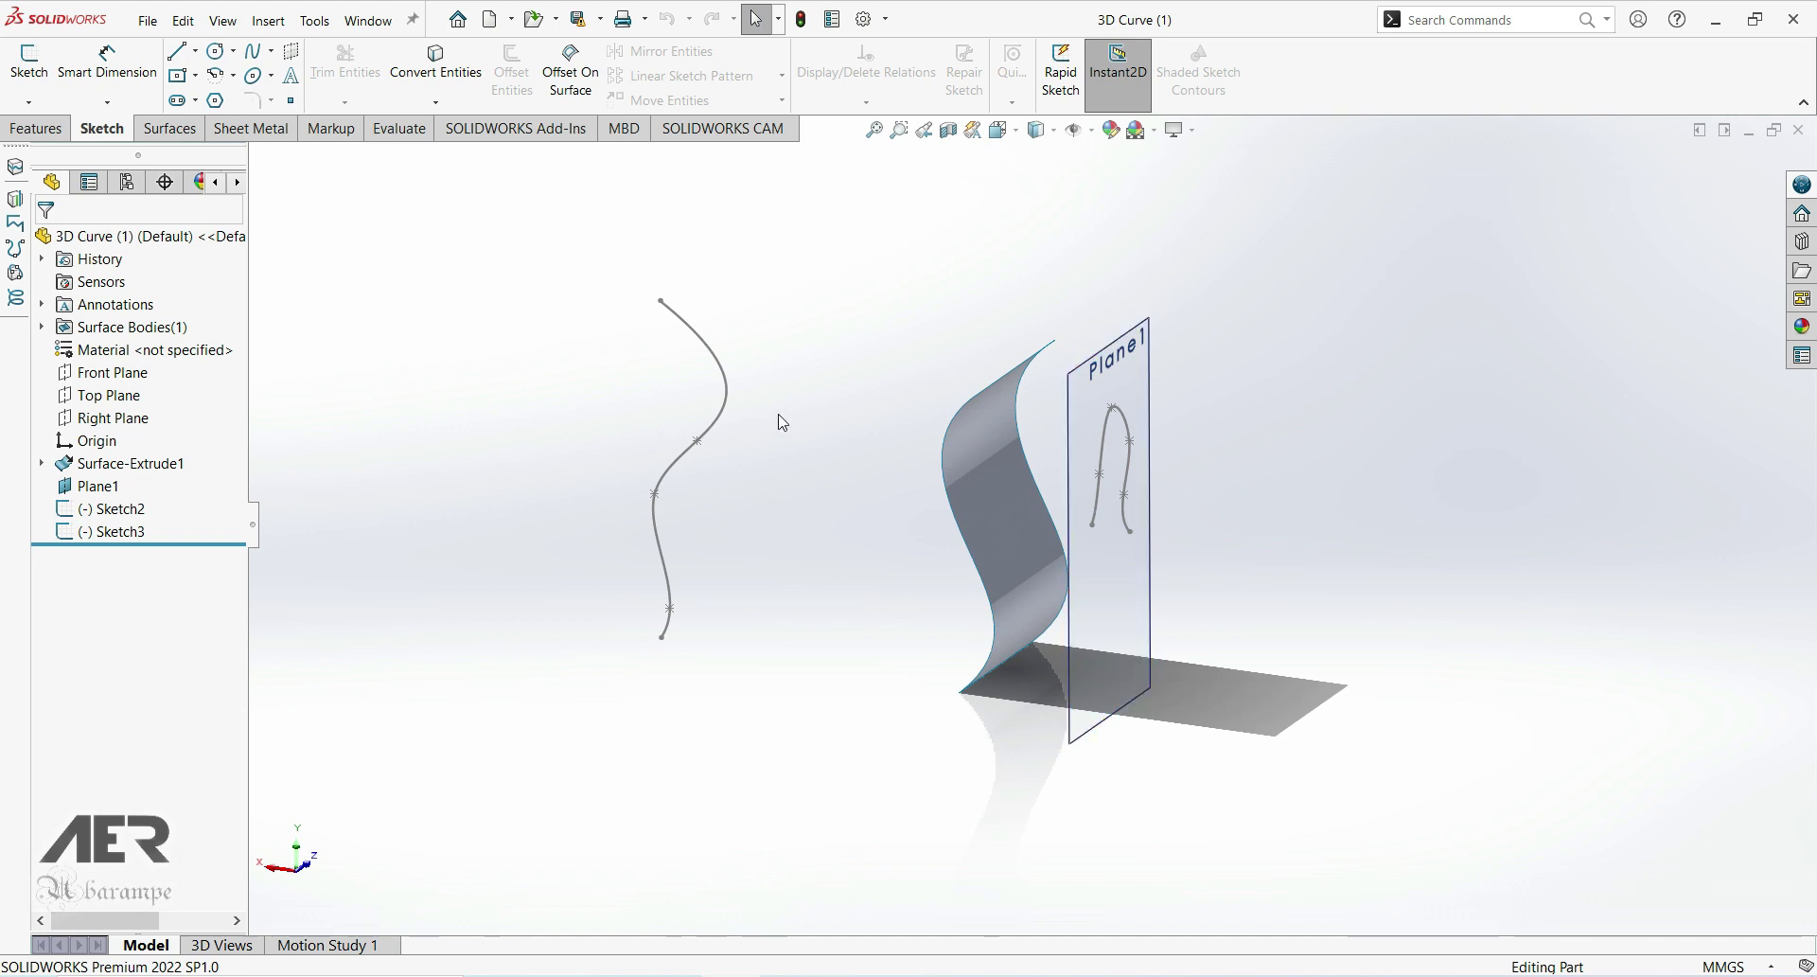
Step: Project the Plane1 spline sketch (Sketch2) onto the wavy surface face to create Curve1
click(36, 129)
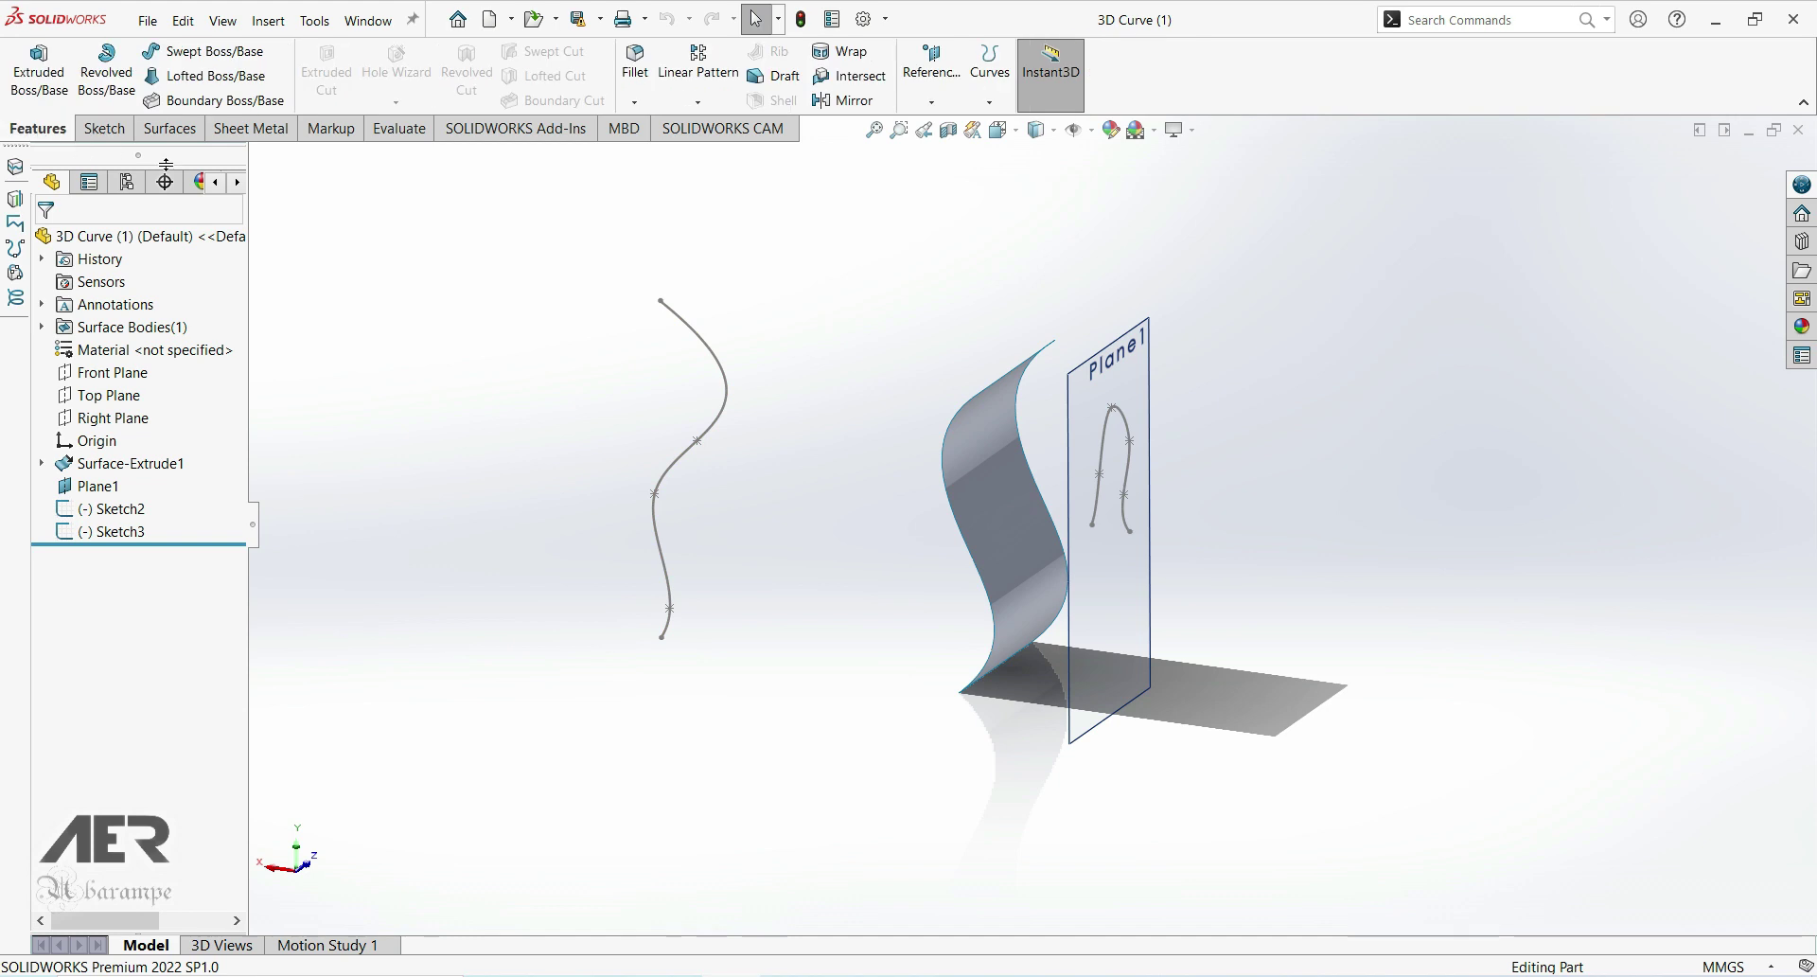
click(994, 104)
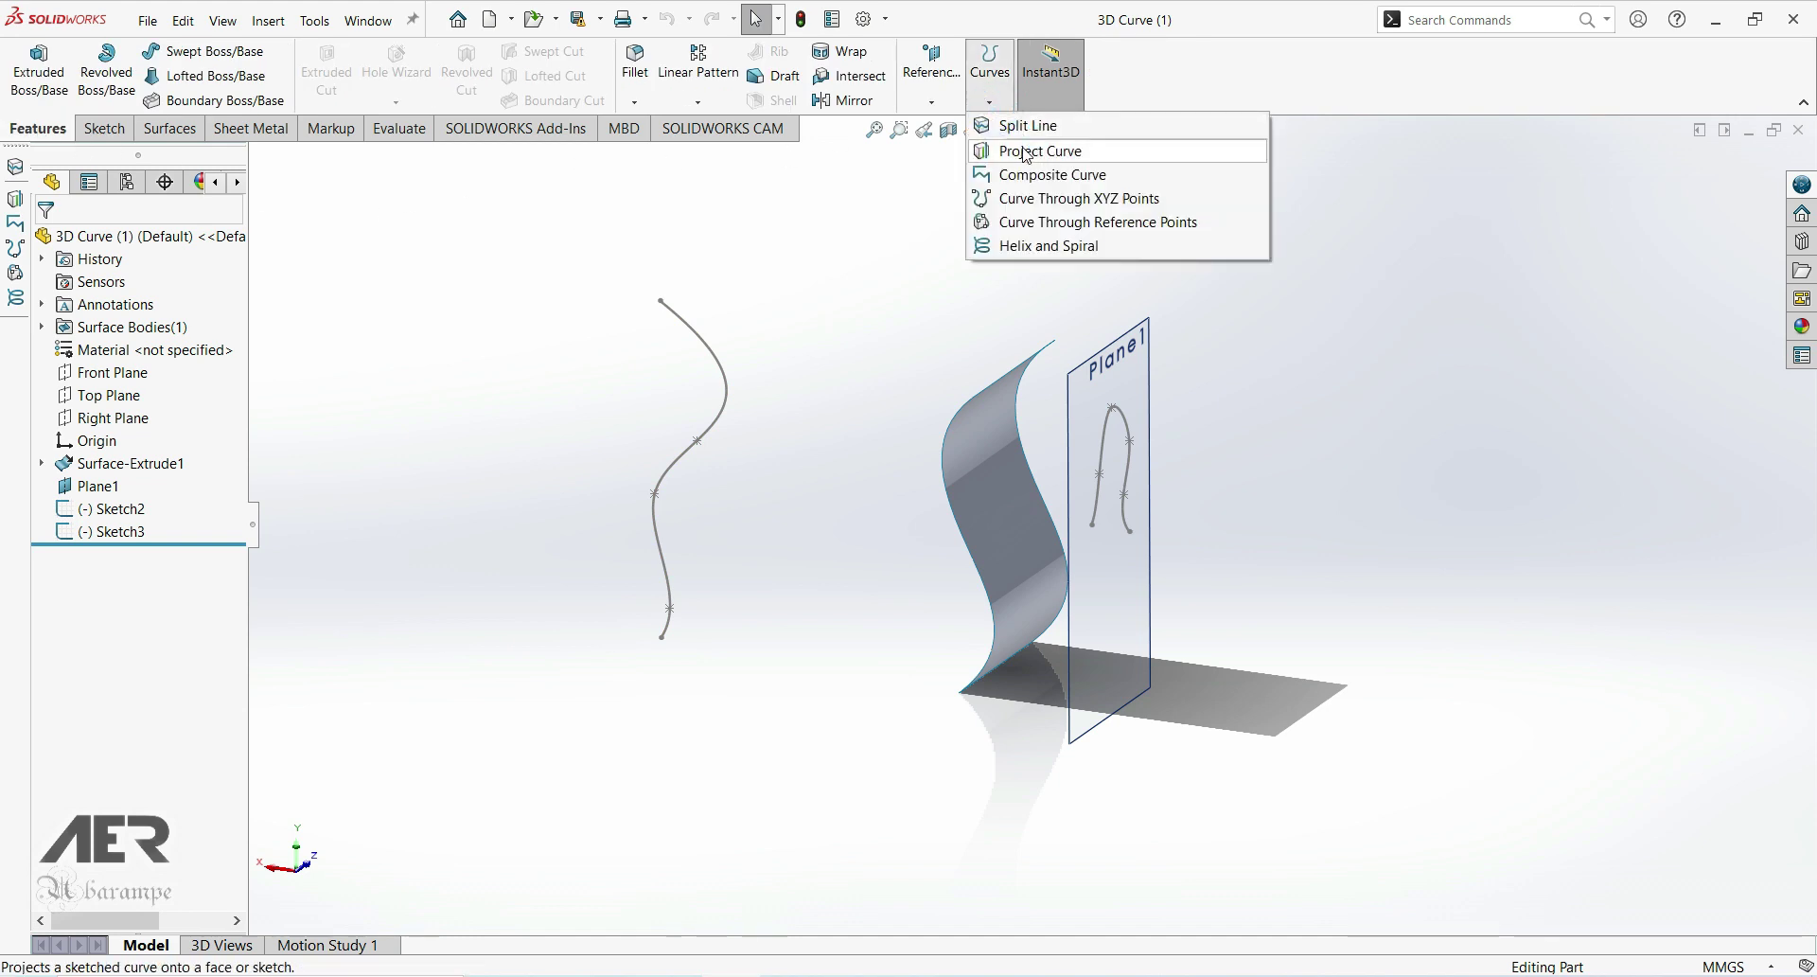
click(1029, 153)
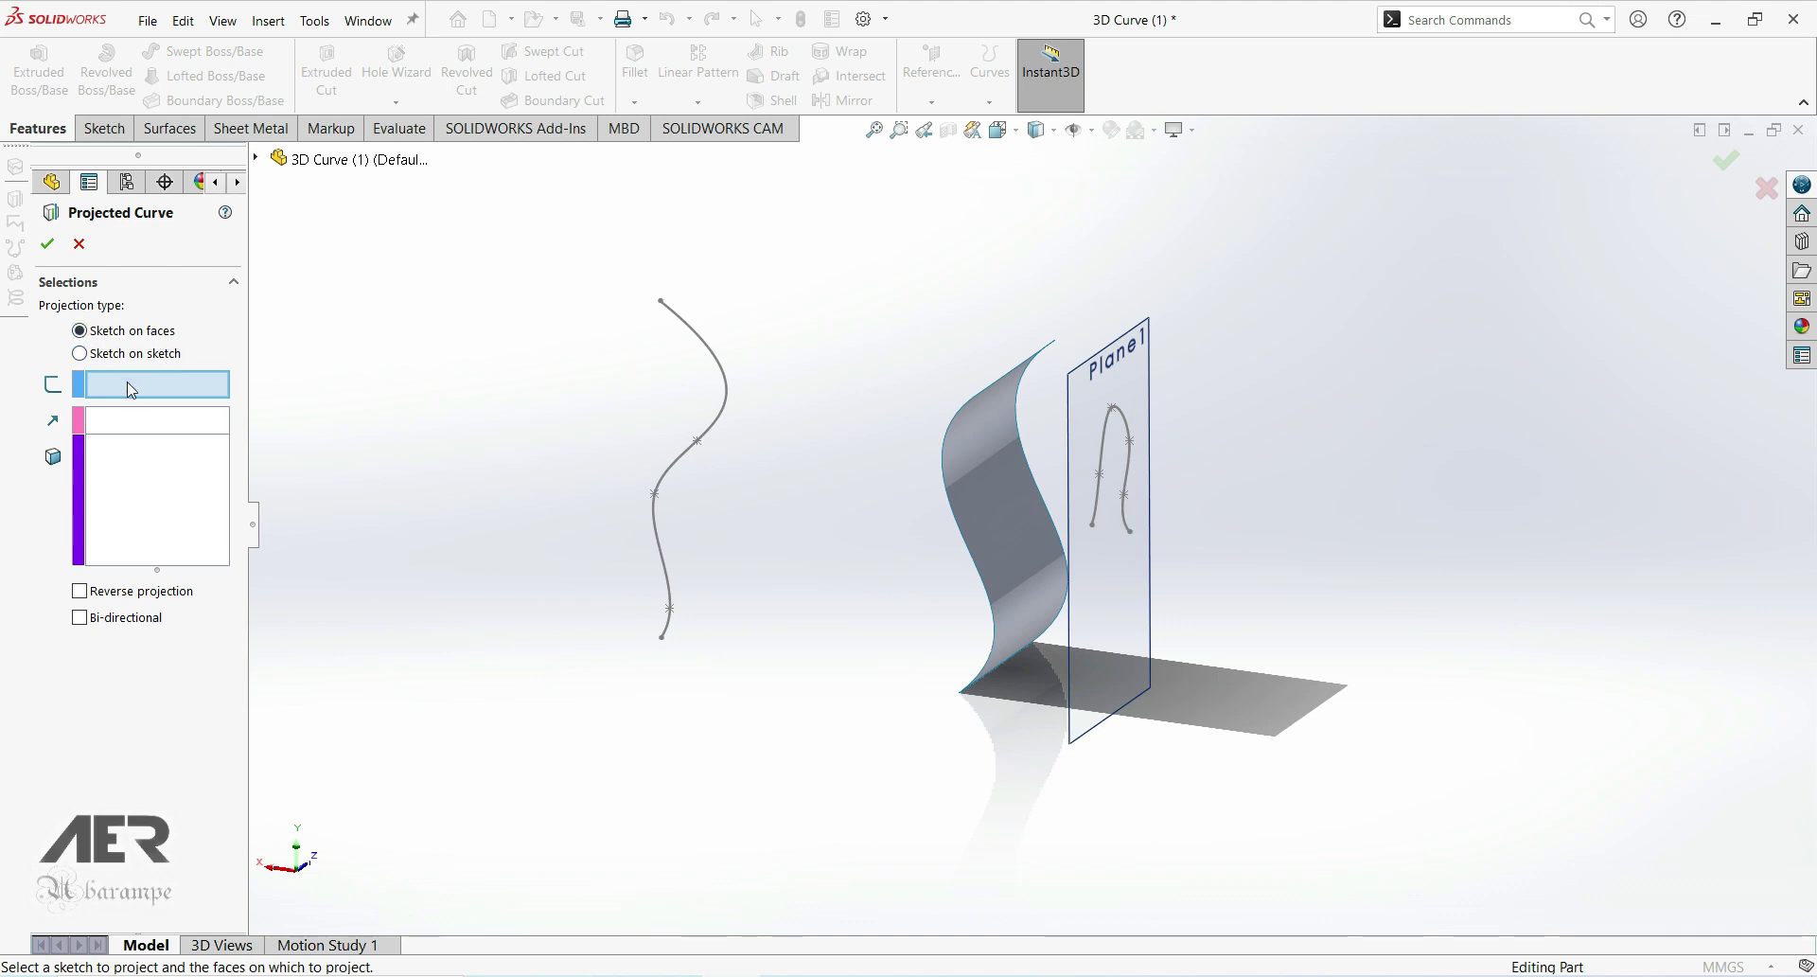
click(1105, 486)
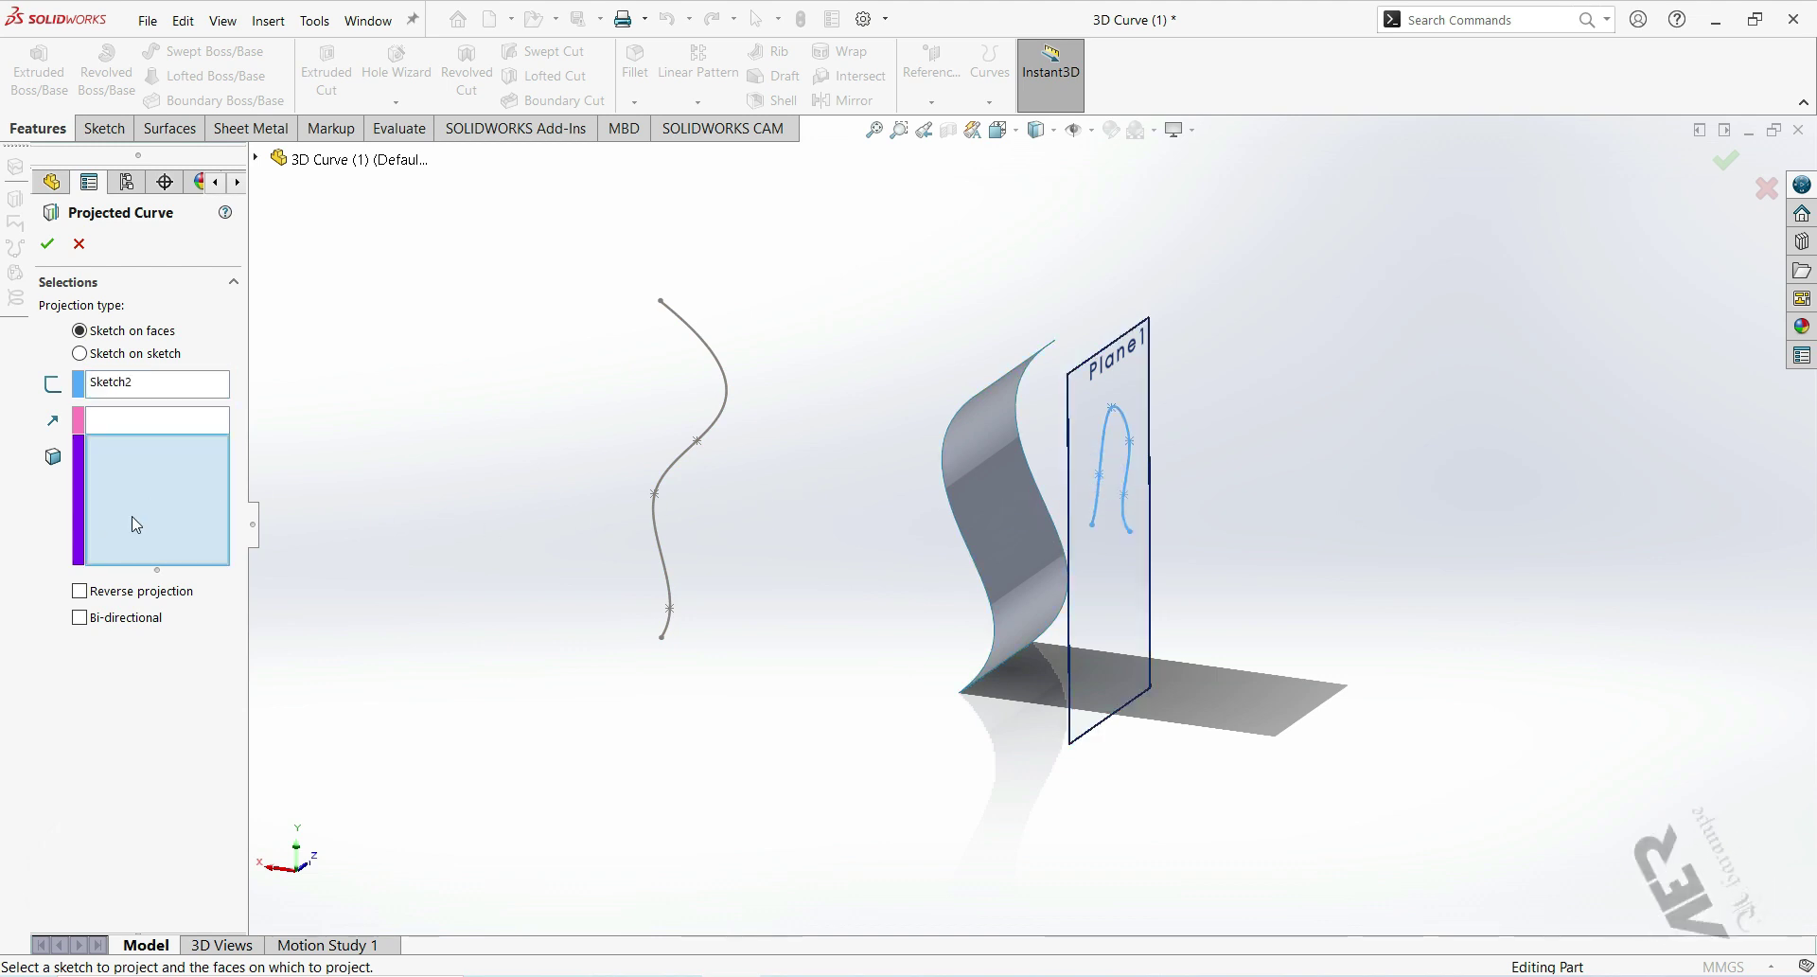
click(1005, 509)
middle_drag(1005, 509, 956, 530)
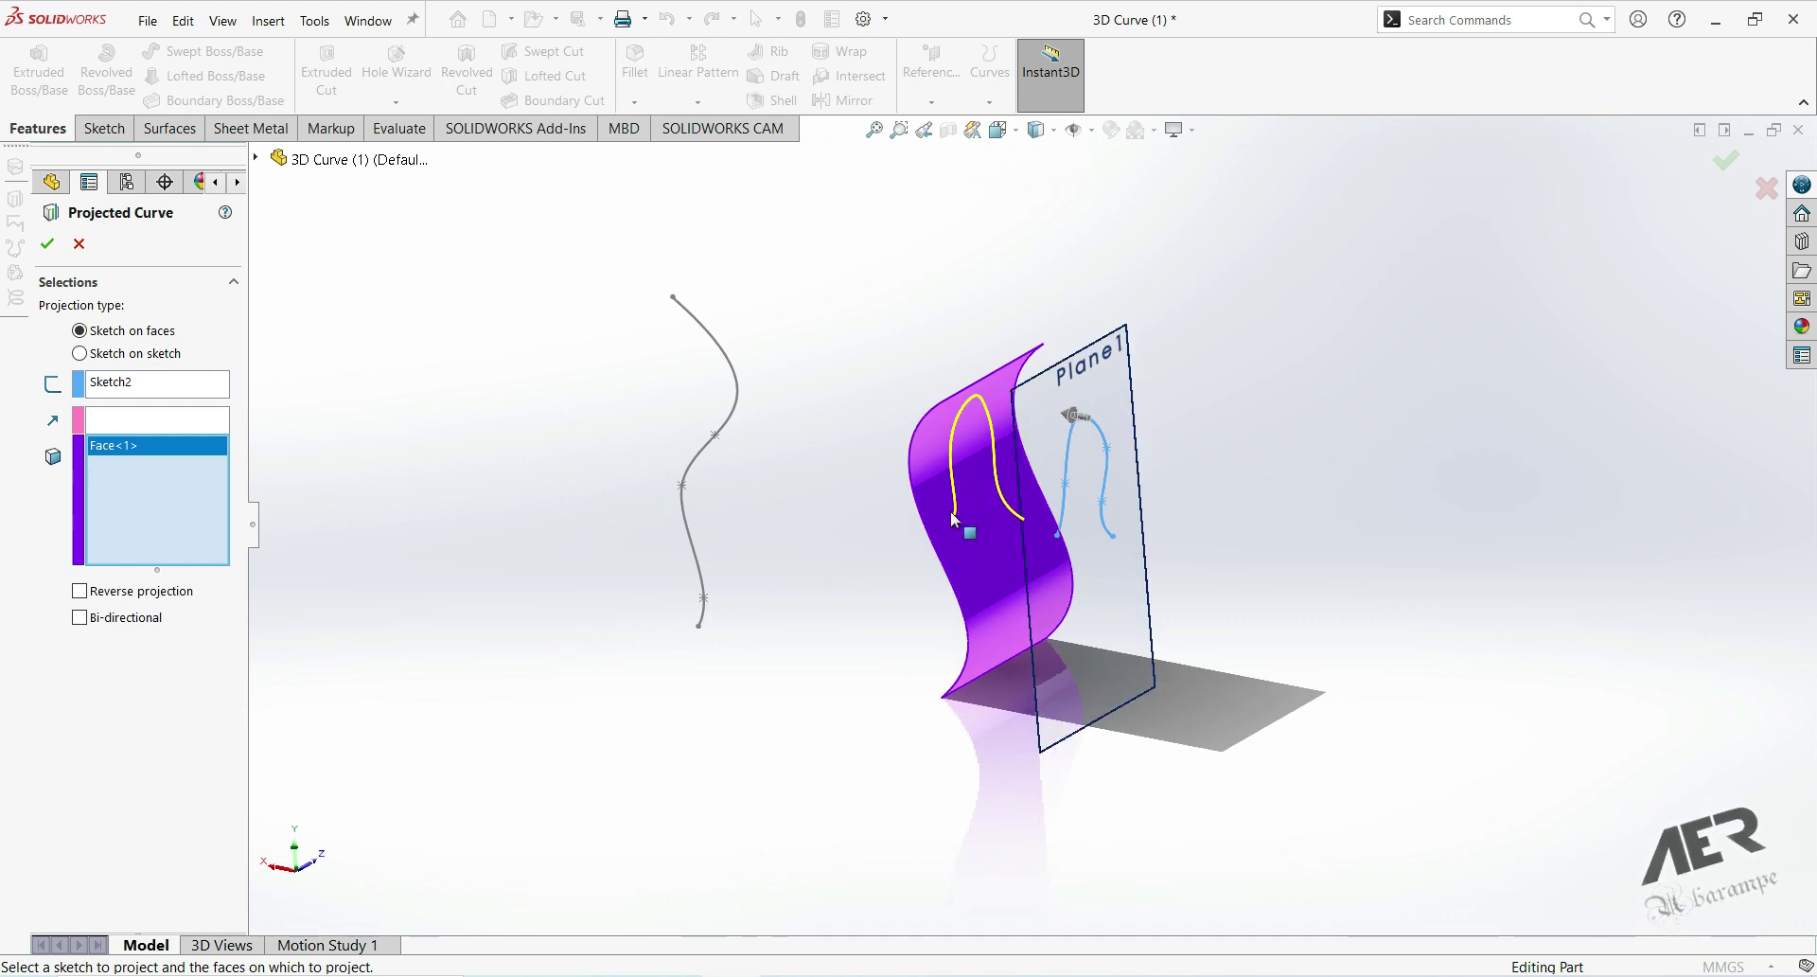
click(48, 245)
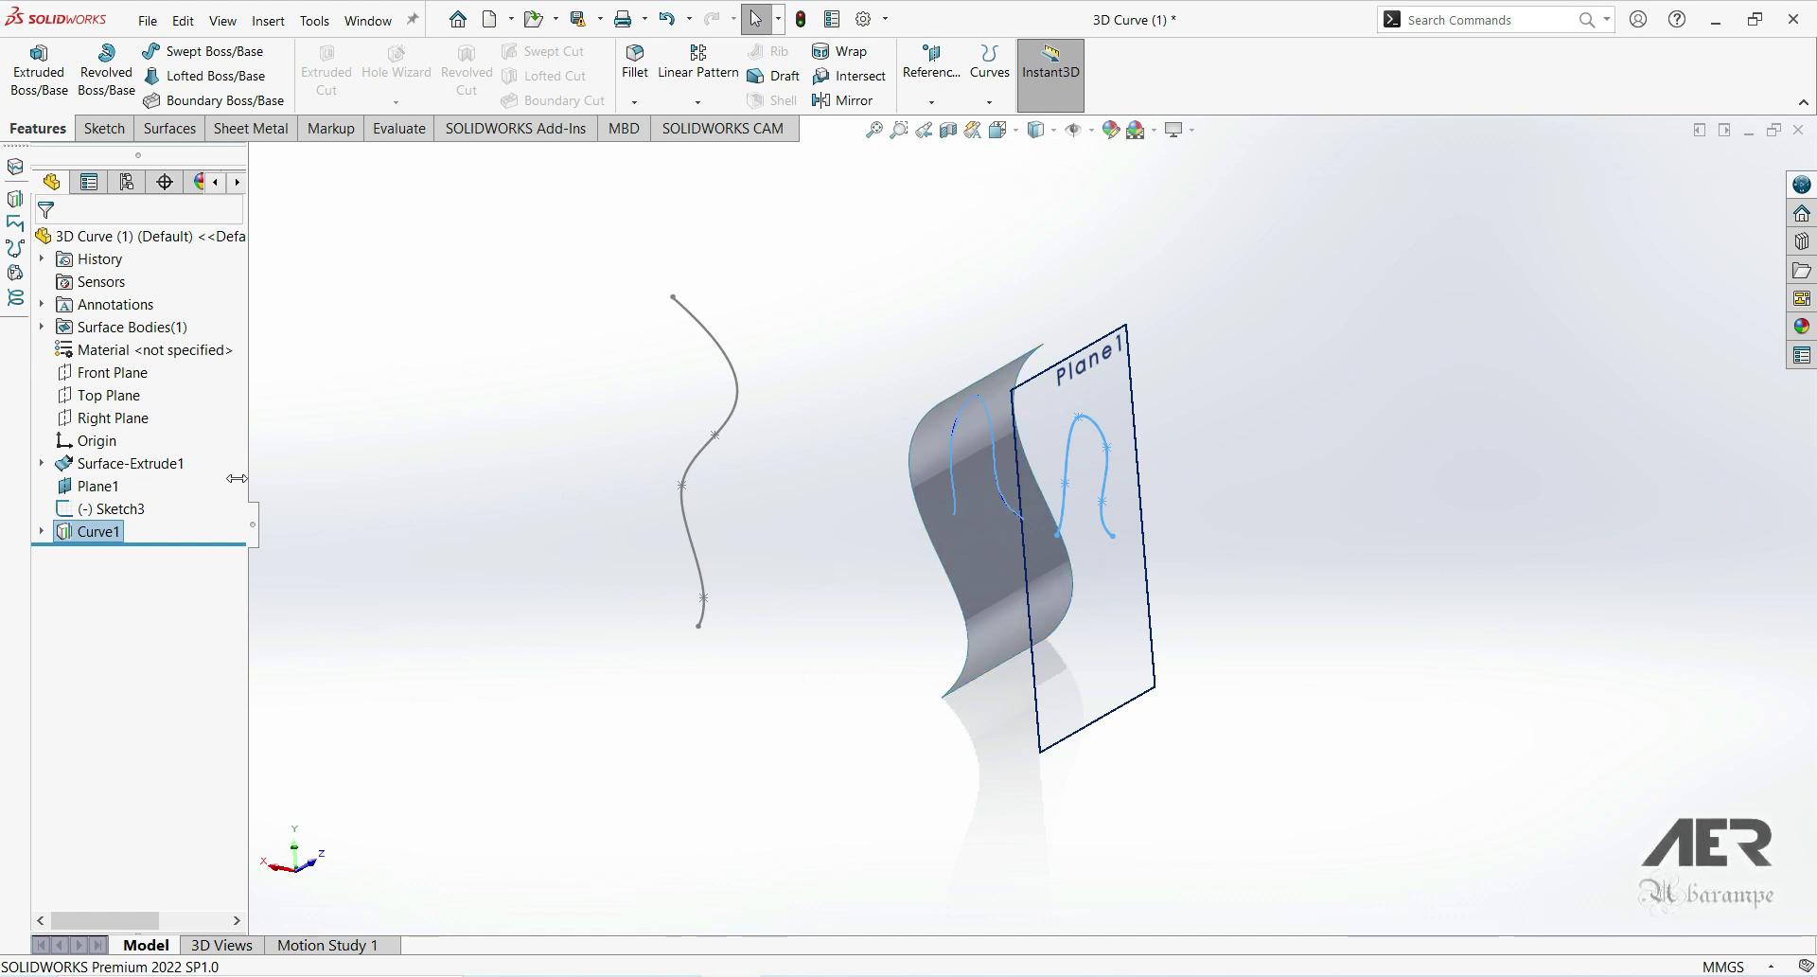
click(103, 531)
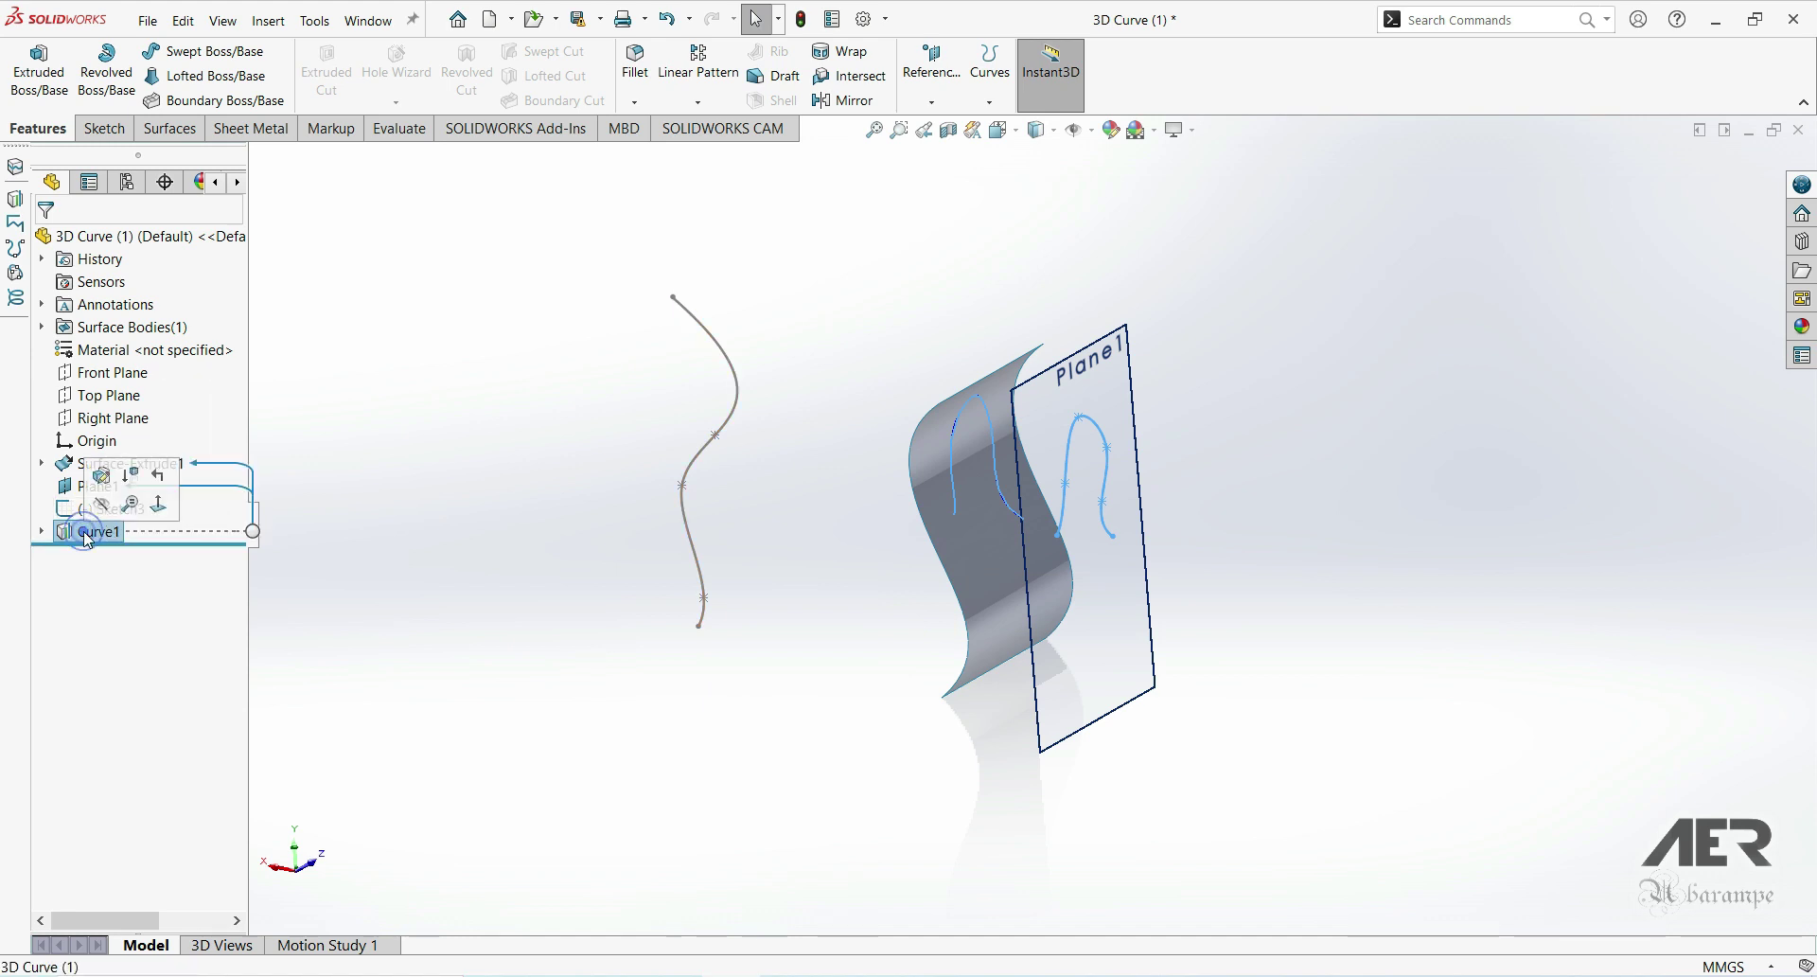
Step: Start a 3D sketch and convert the projected Curve1 into it
click(528, 401)
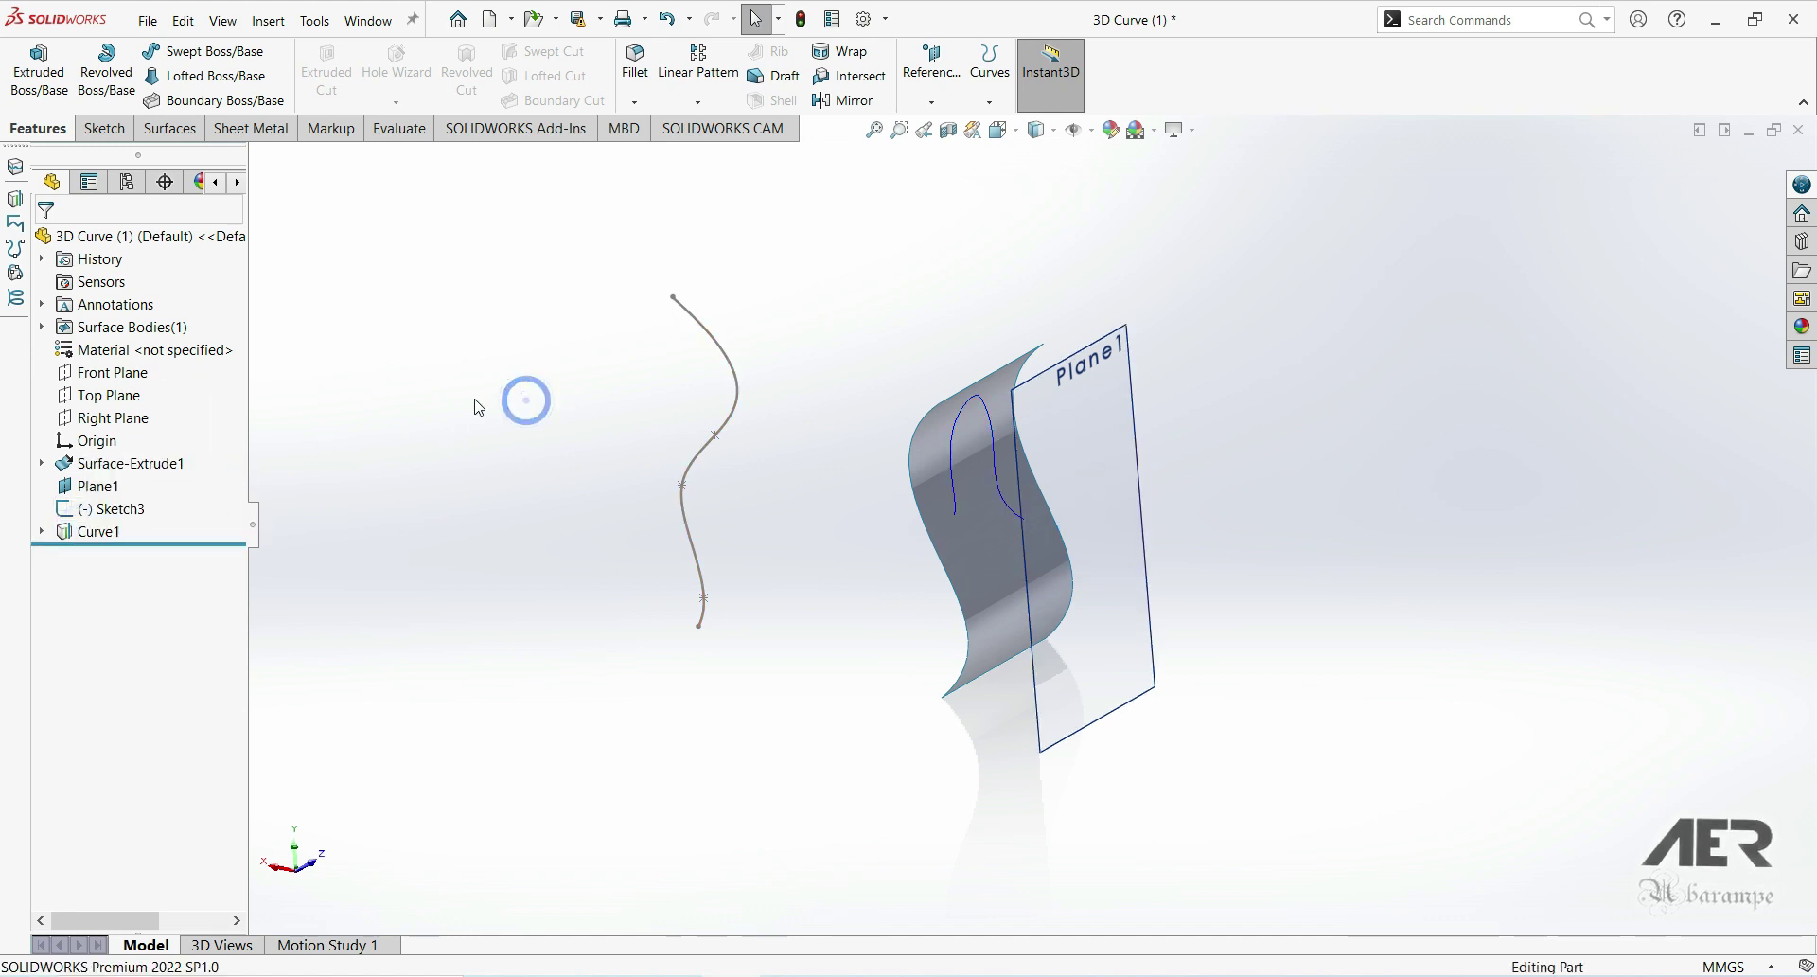
click(951, 467)
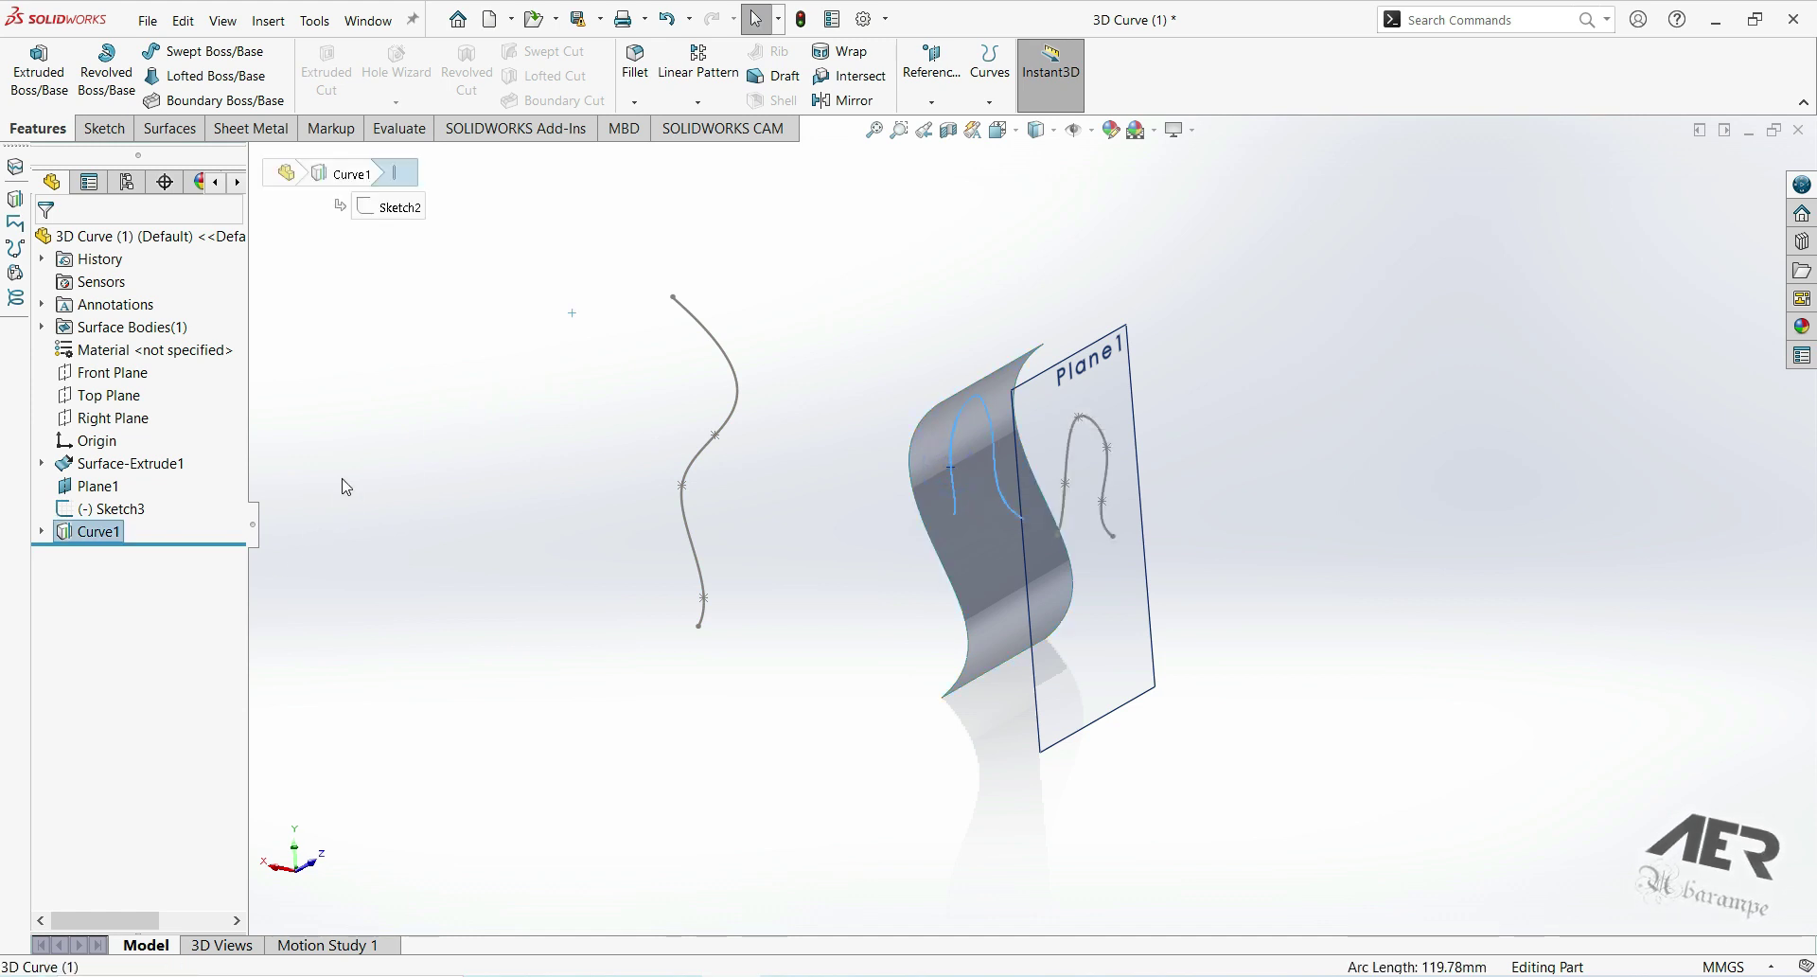
mouse_move(83, 536)
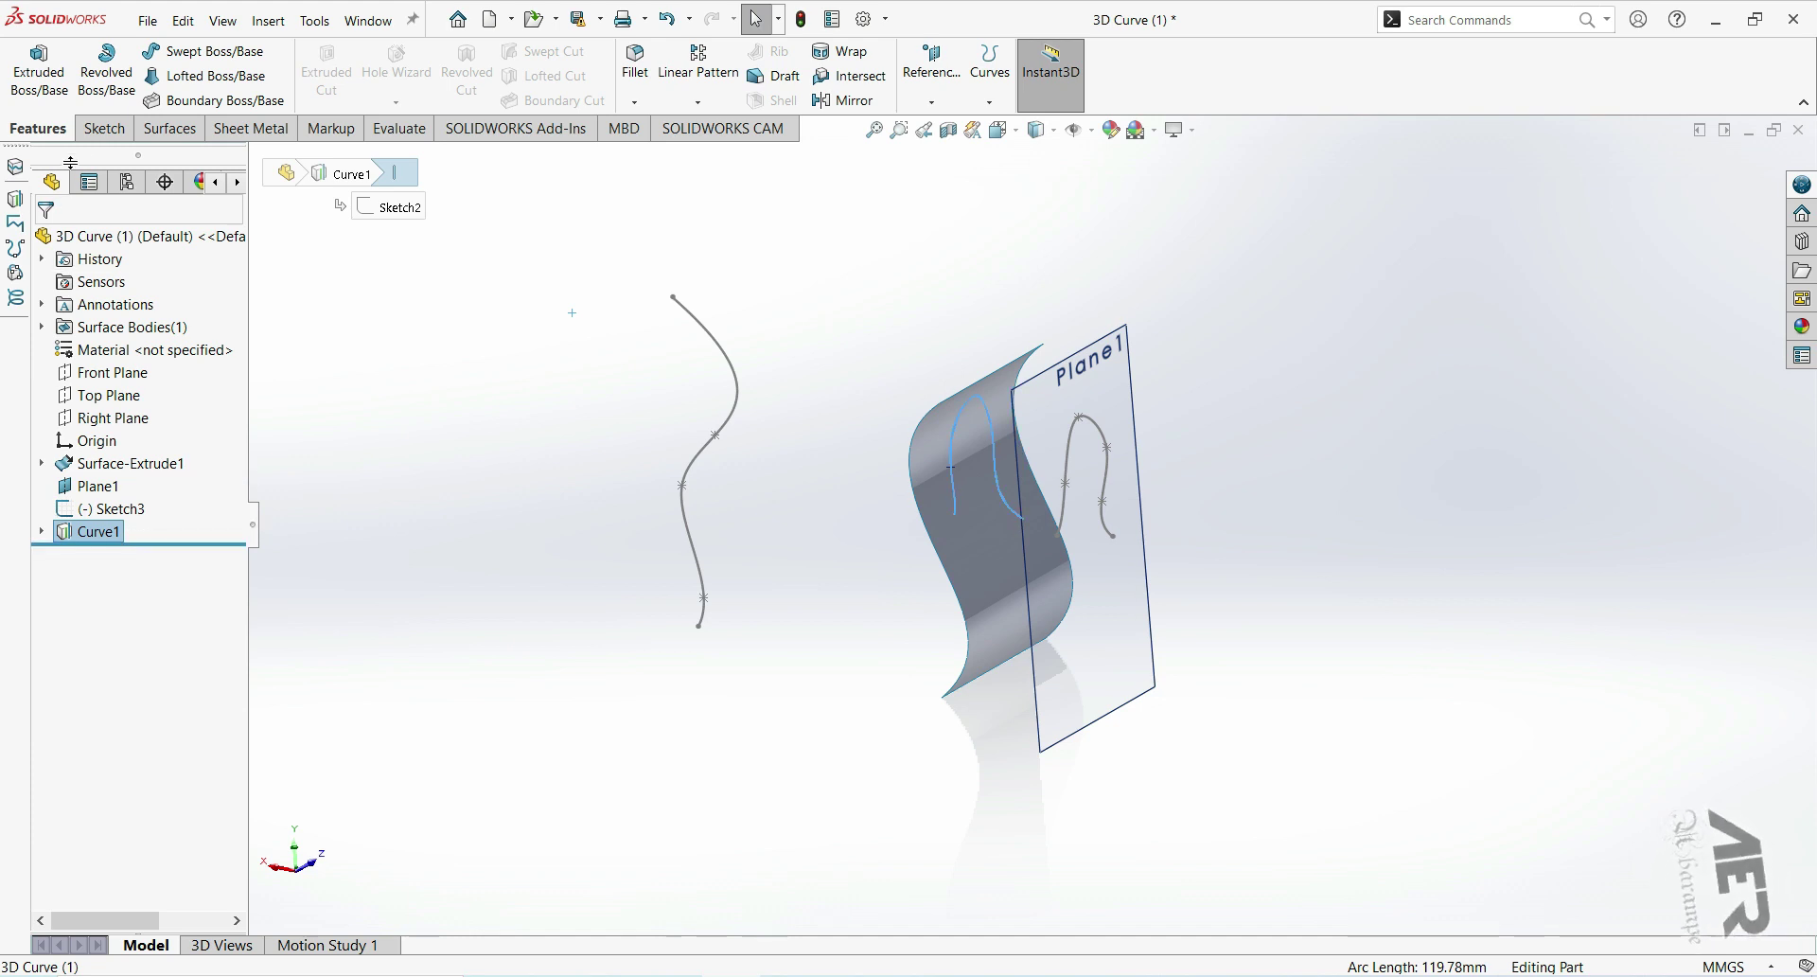
click(104, 127)
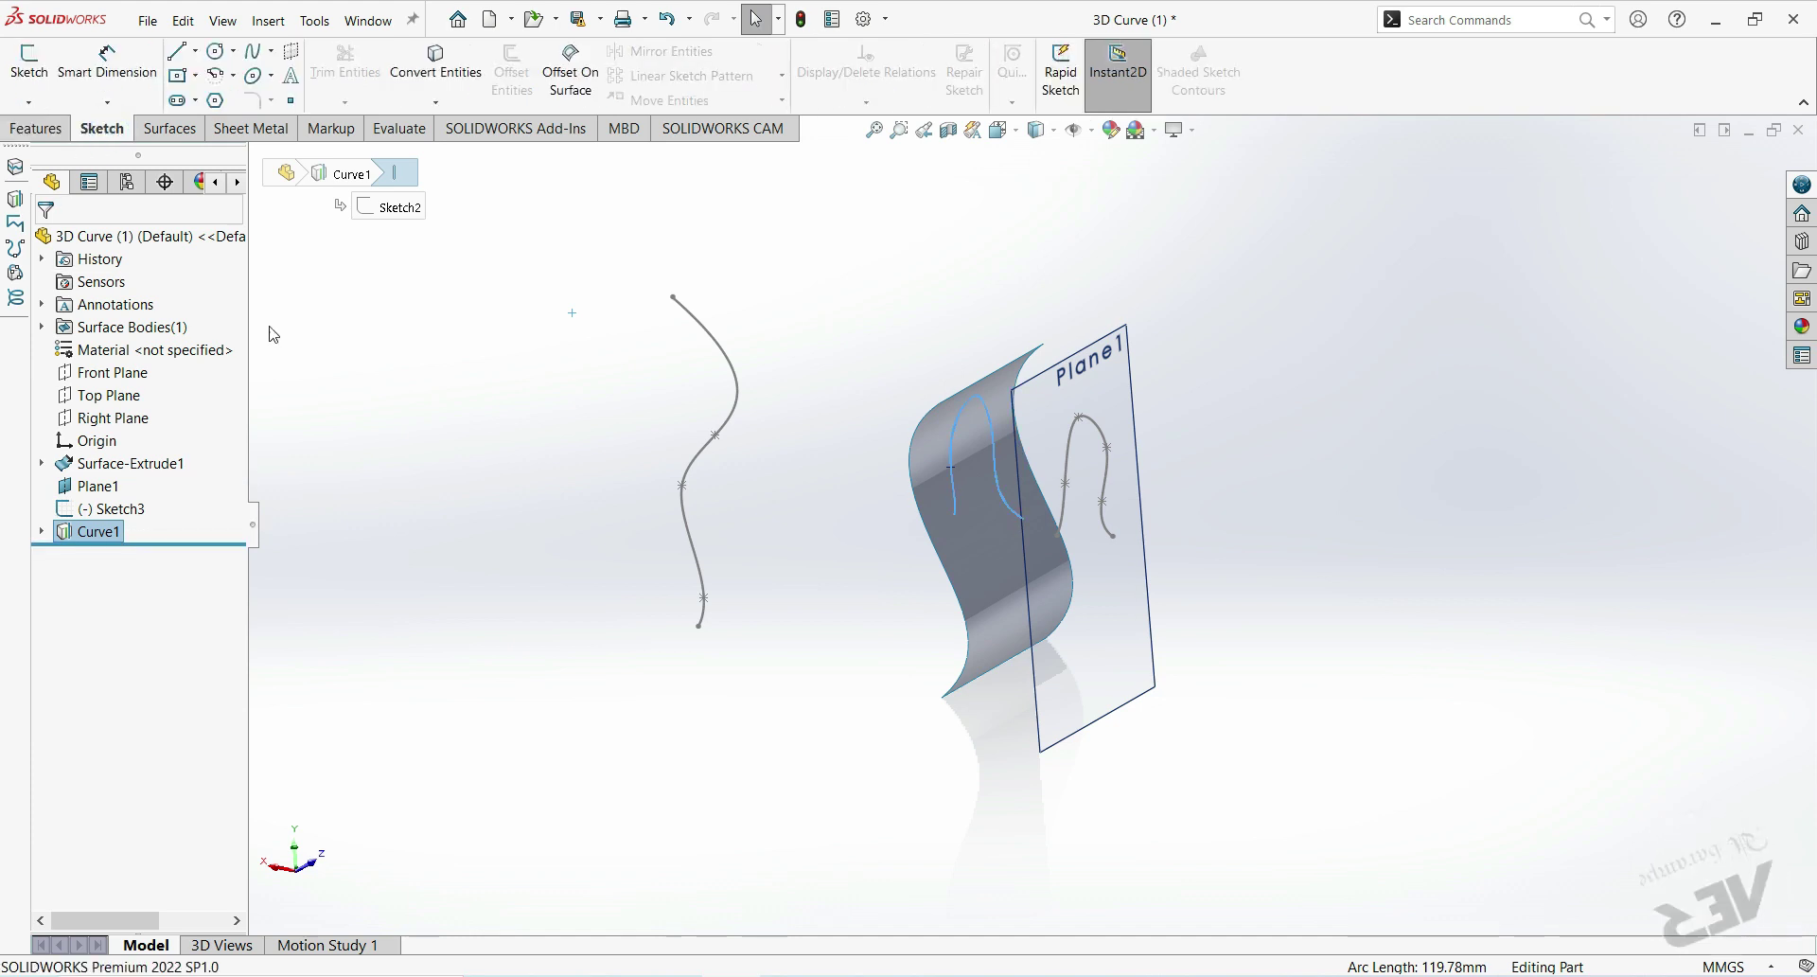
click(26, 104)
click(47, 147)
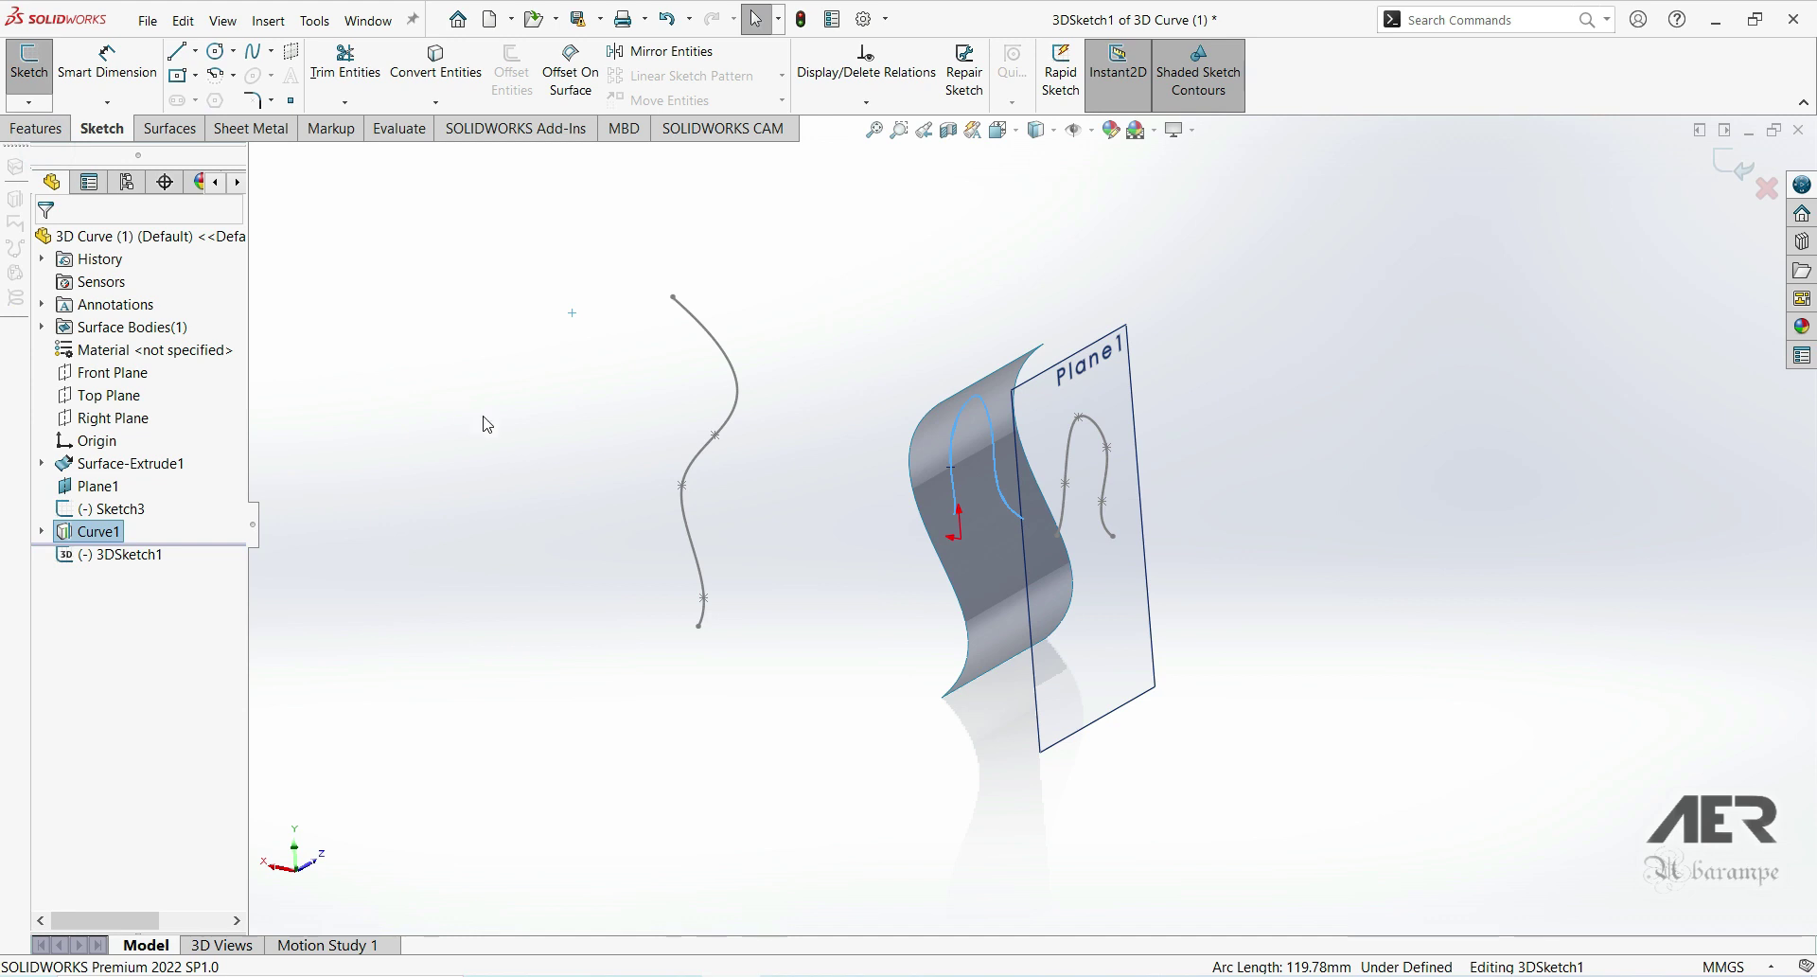
click(435, 62)
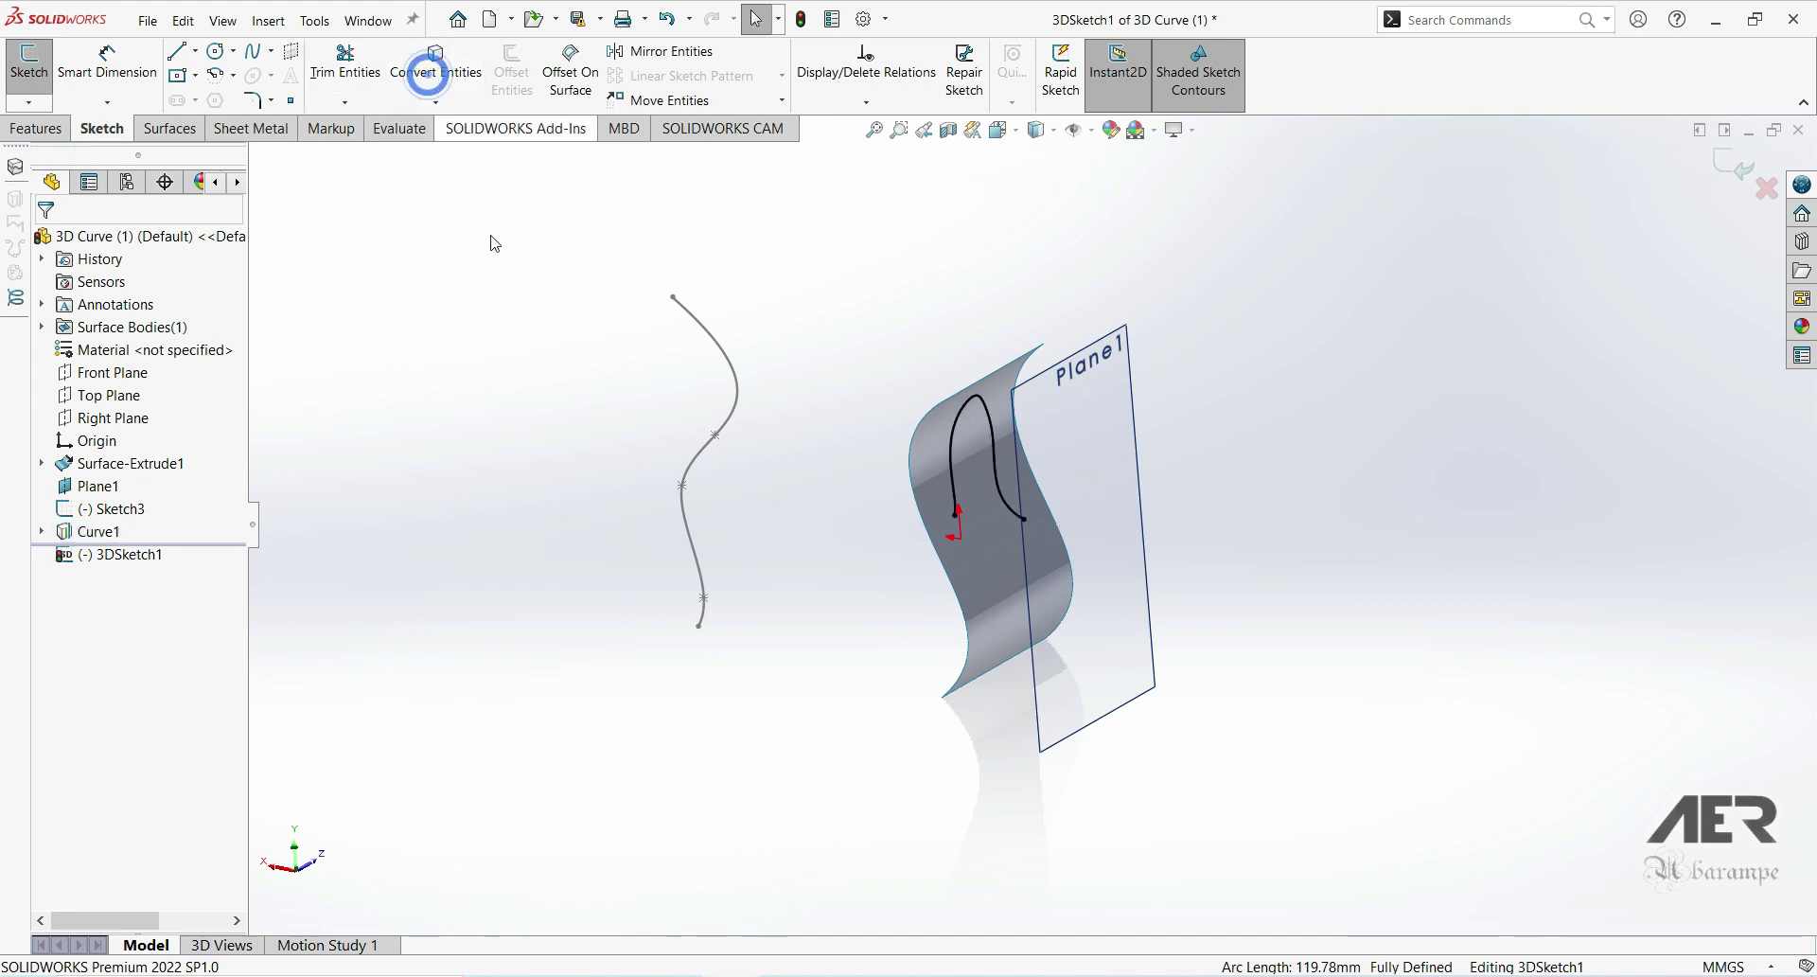
Step: Check the converted 119.78 mm spline and close 3DSketch1
click(958, 483)
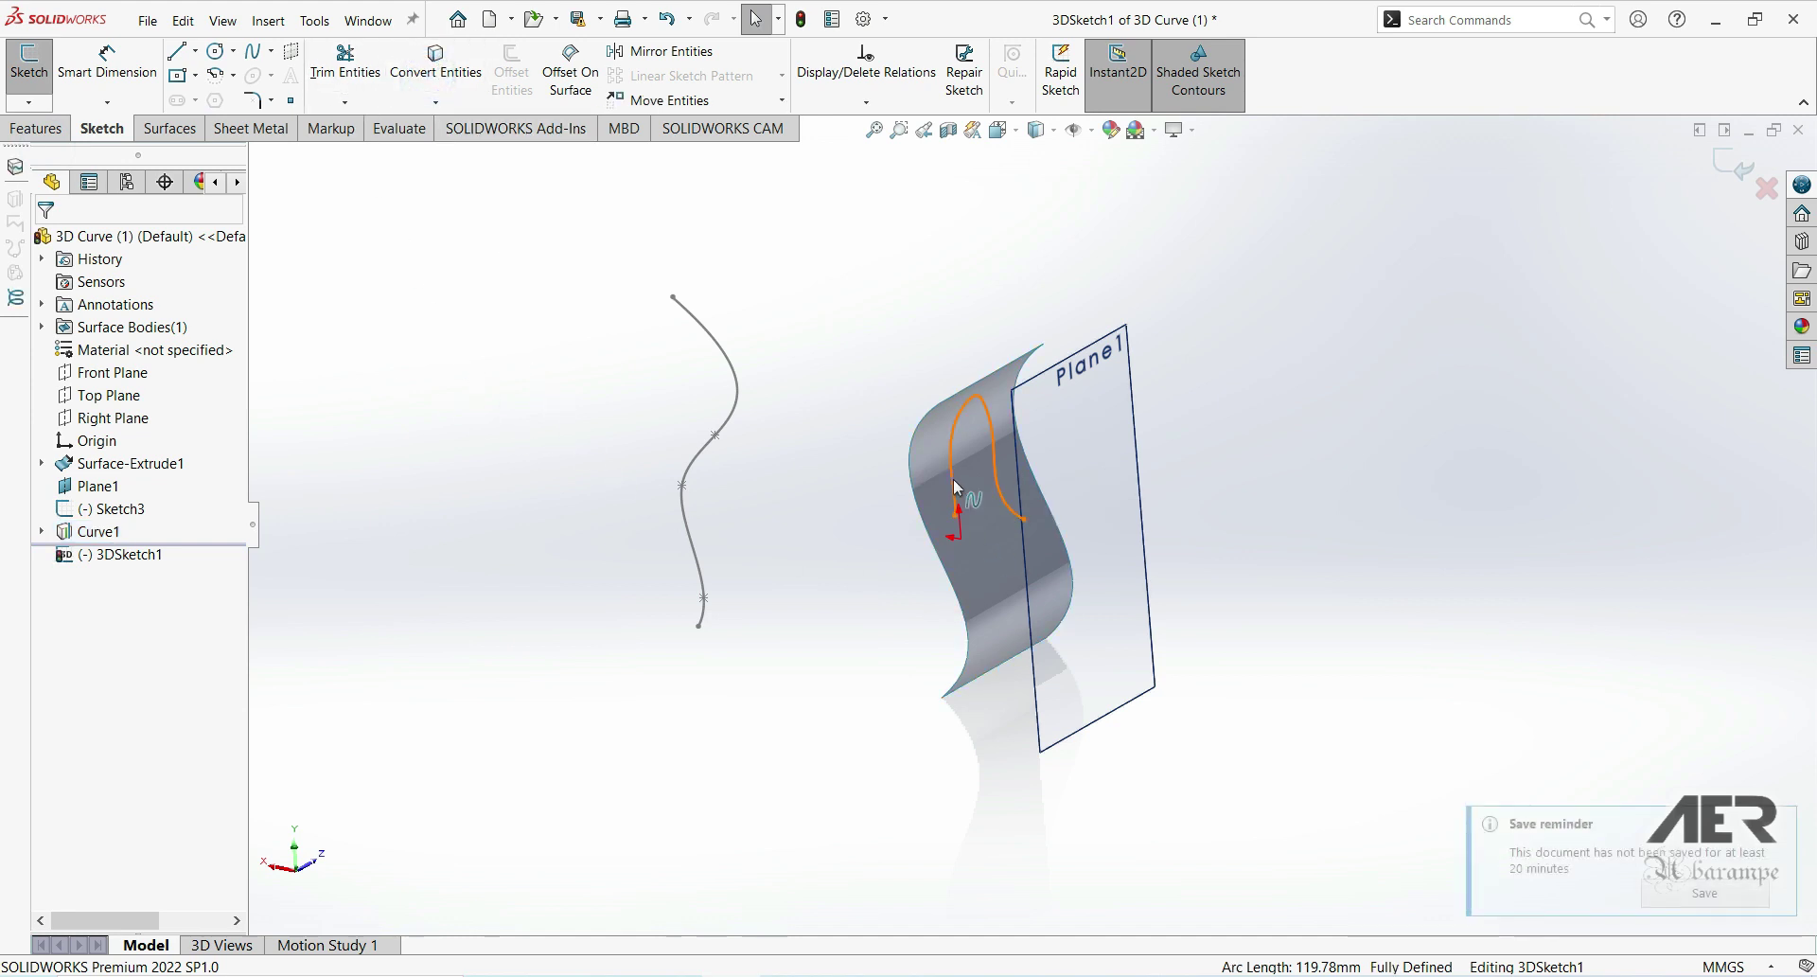
click(48, 243)
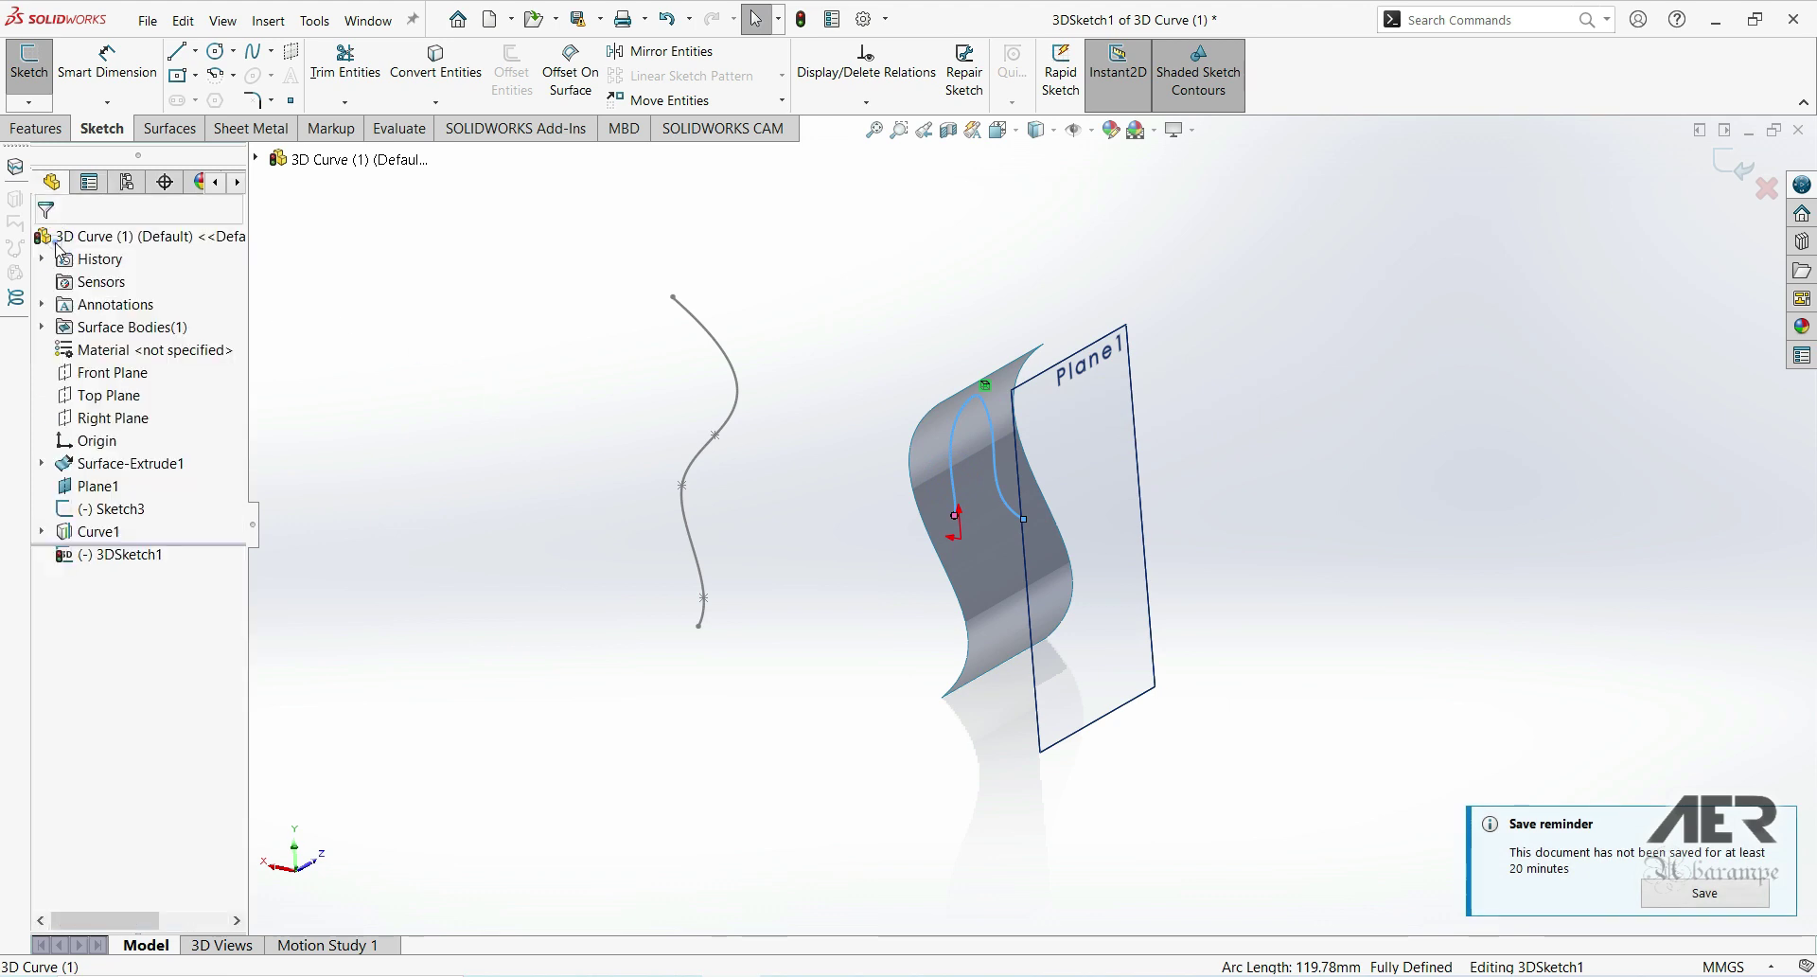
click(954, 464)
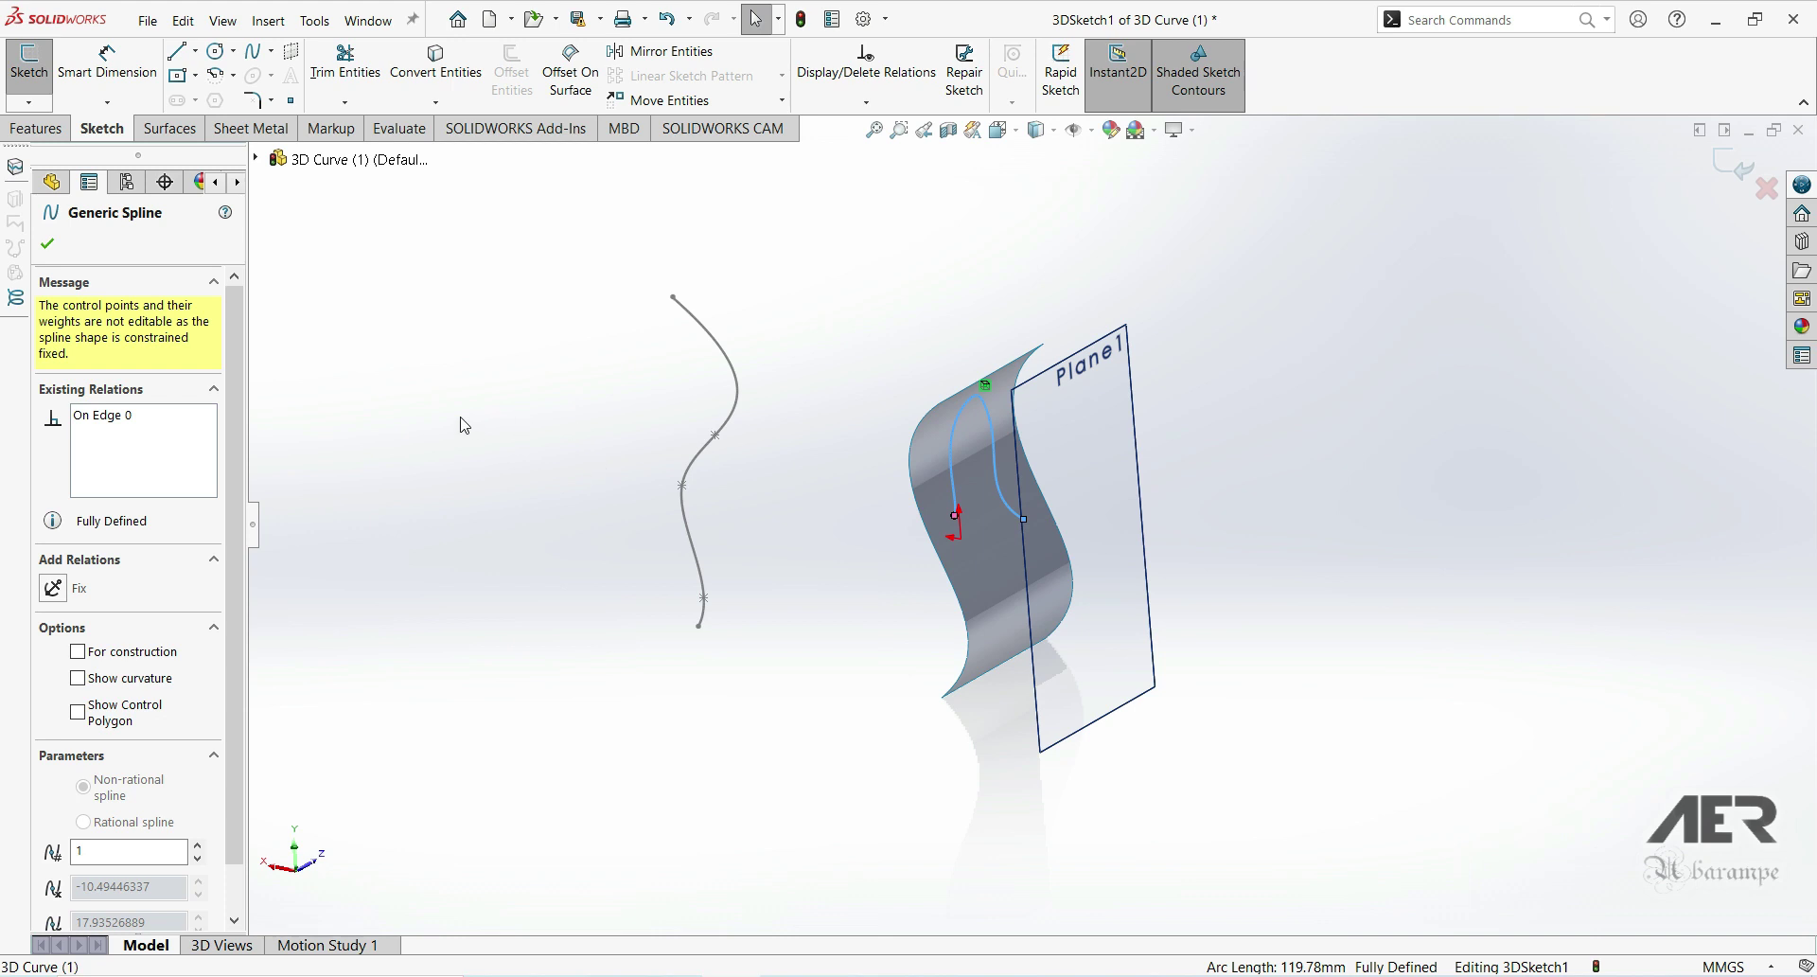
click(42, 107)
click(48, 119)
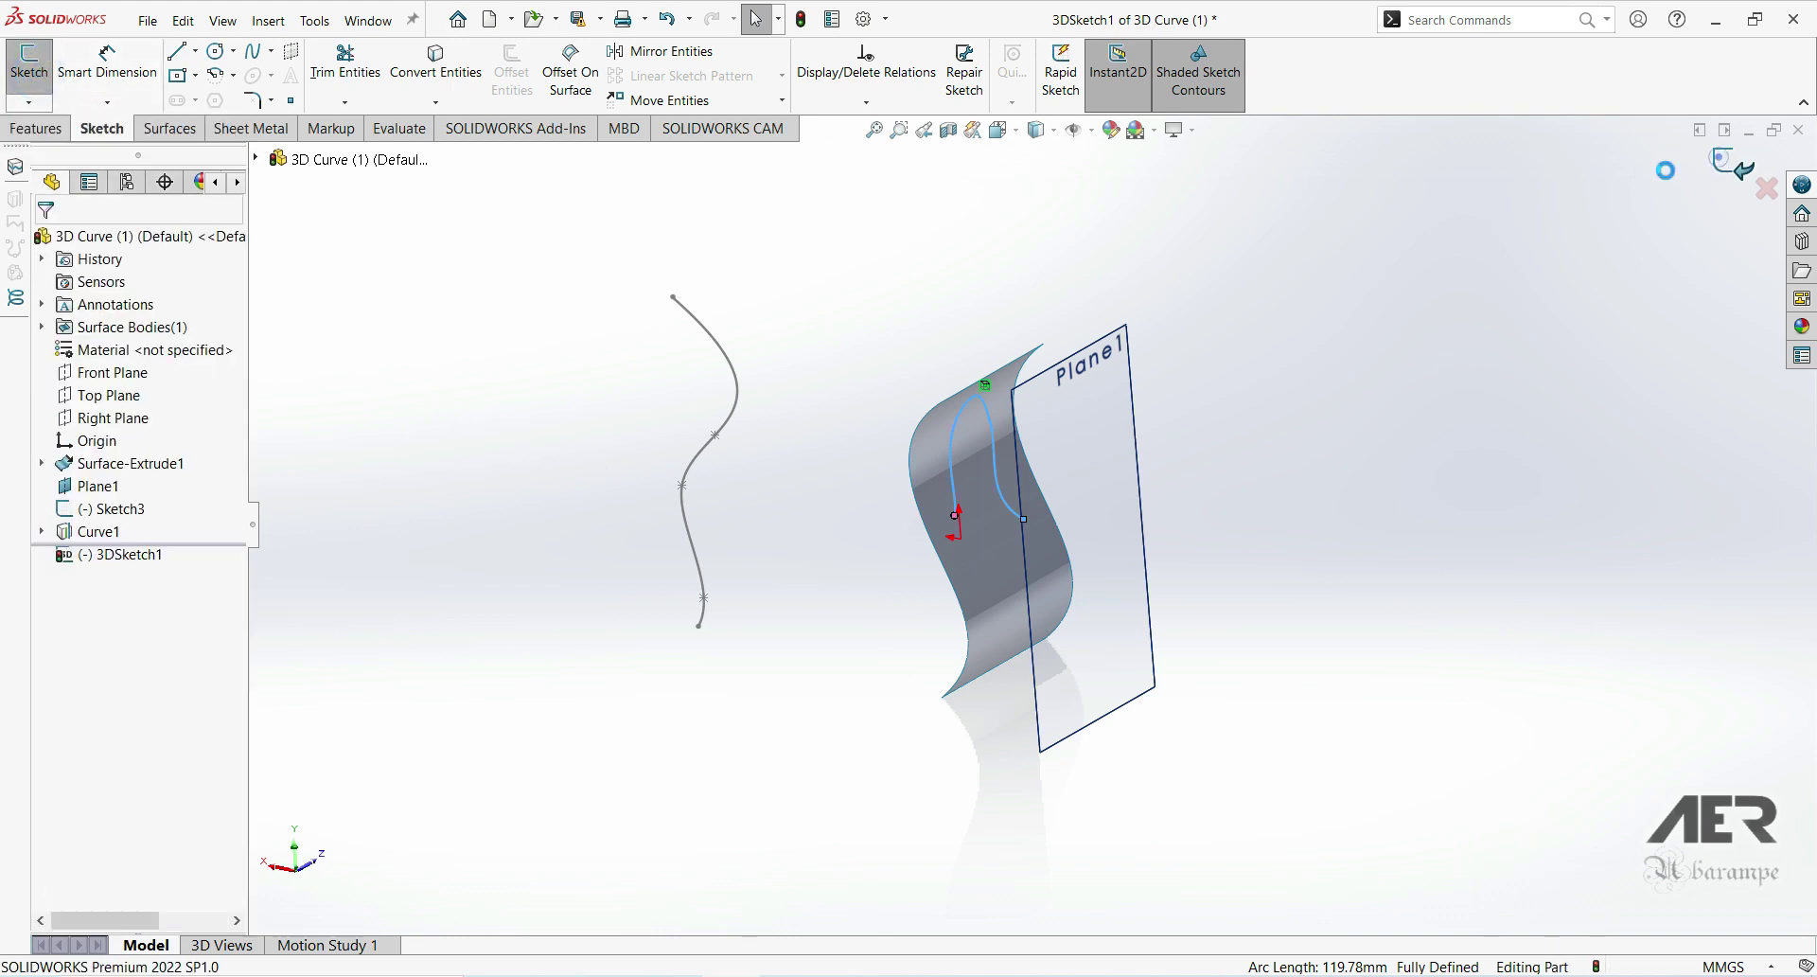
click(833, 557)
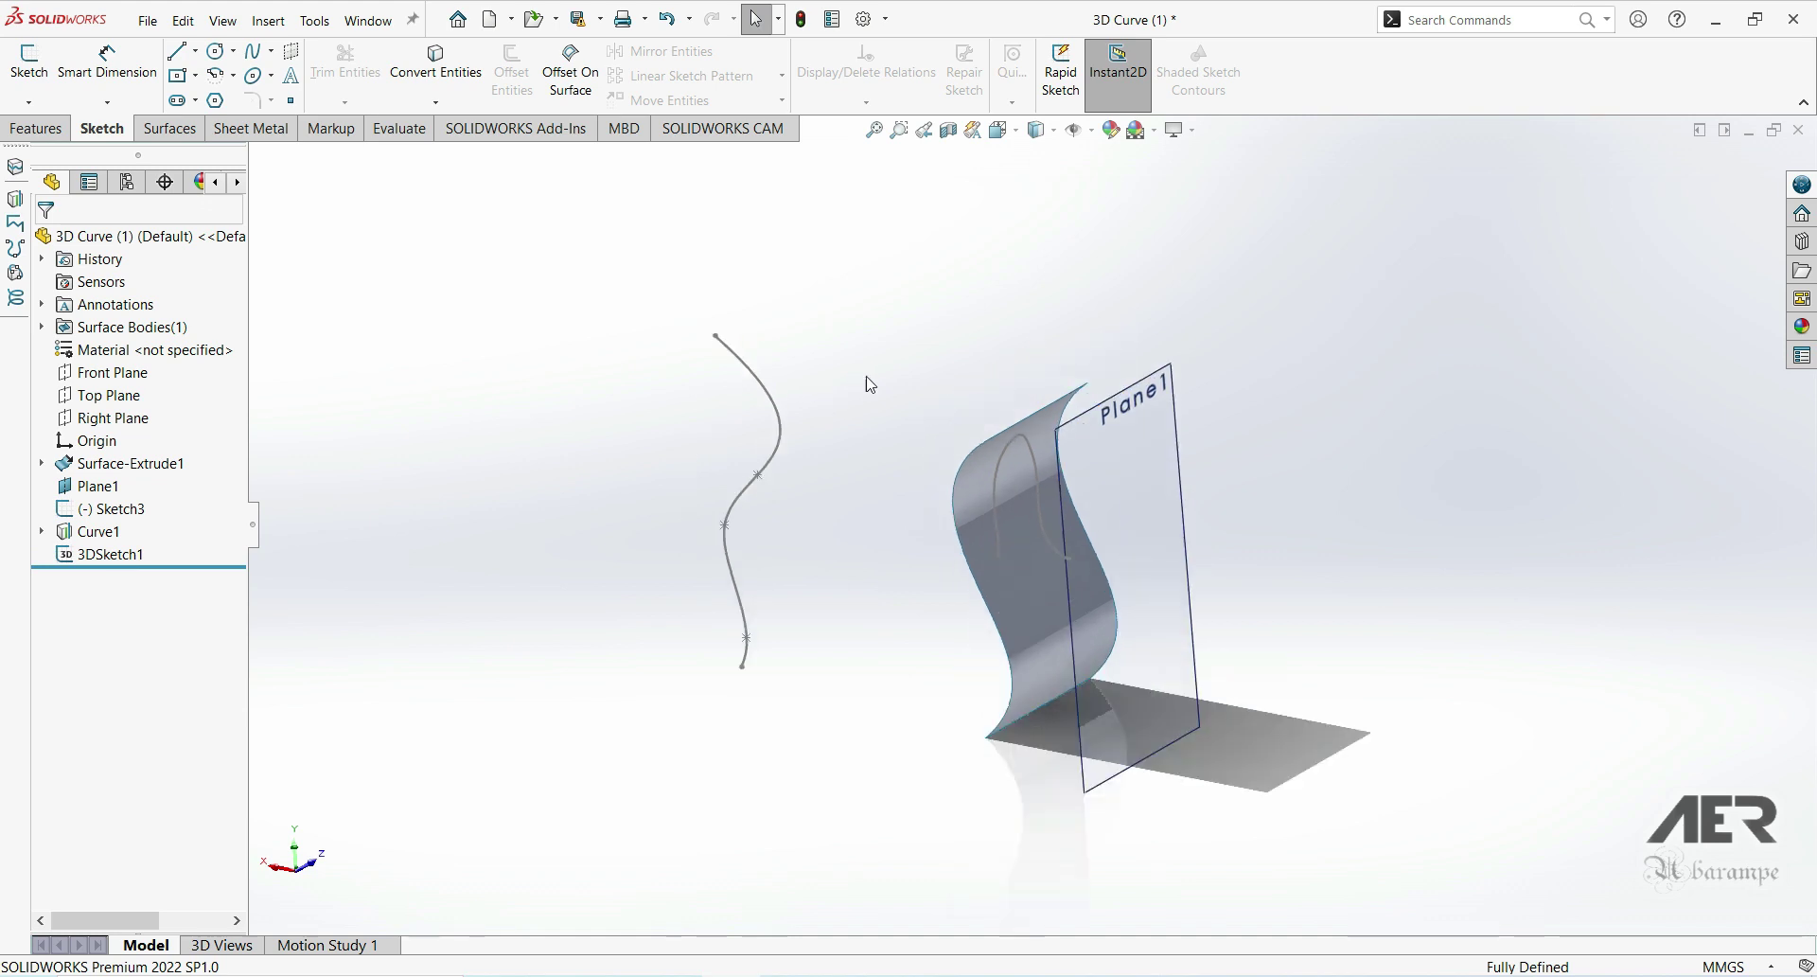
Step: Select Plane1 and orient the view normal to it
click(1109, 549)
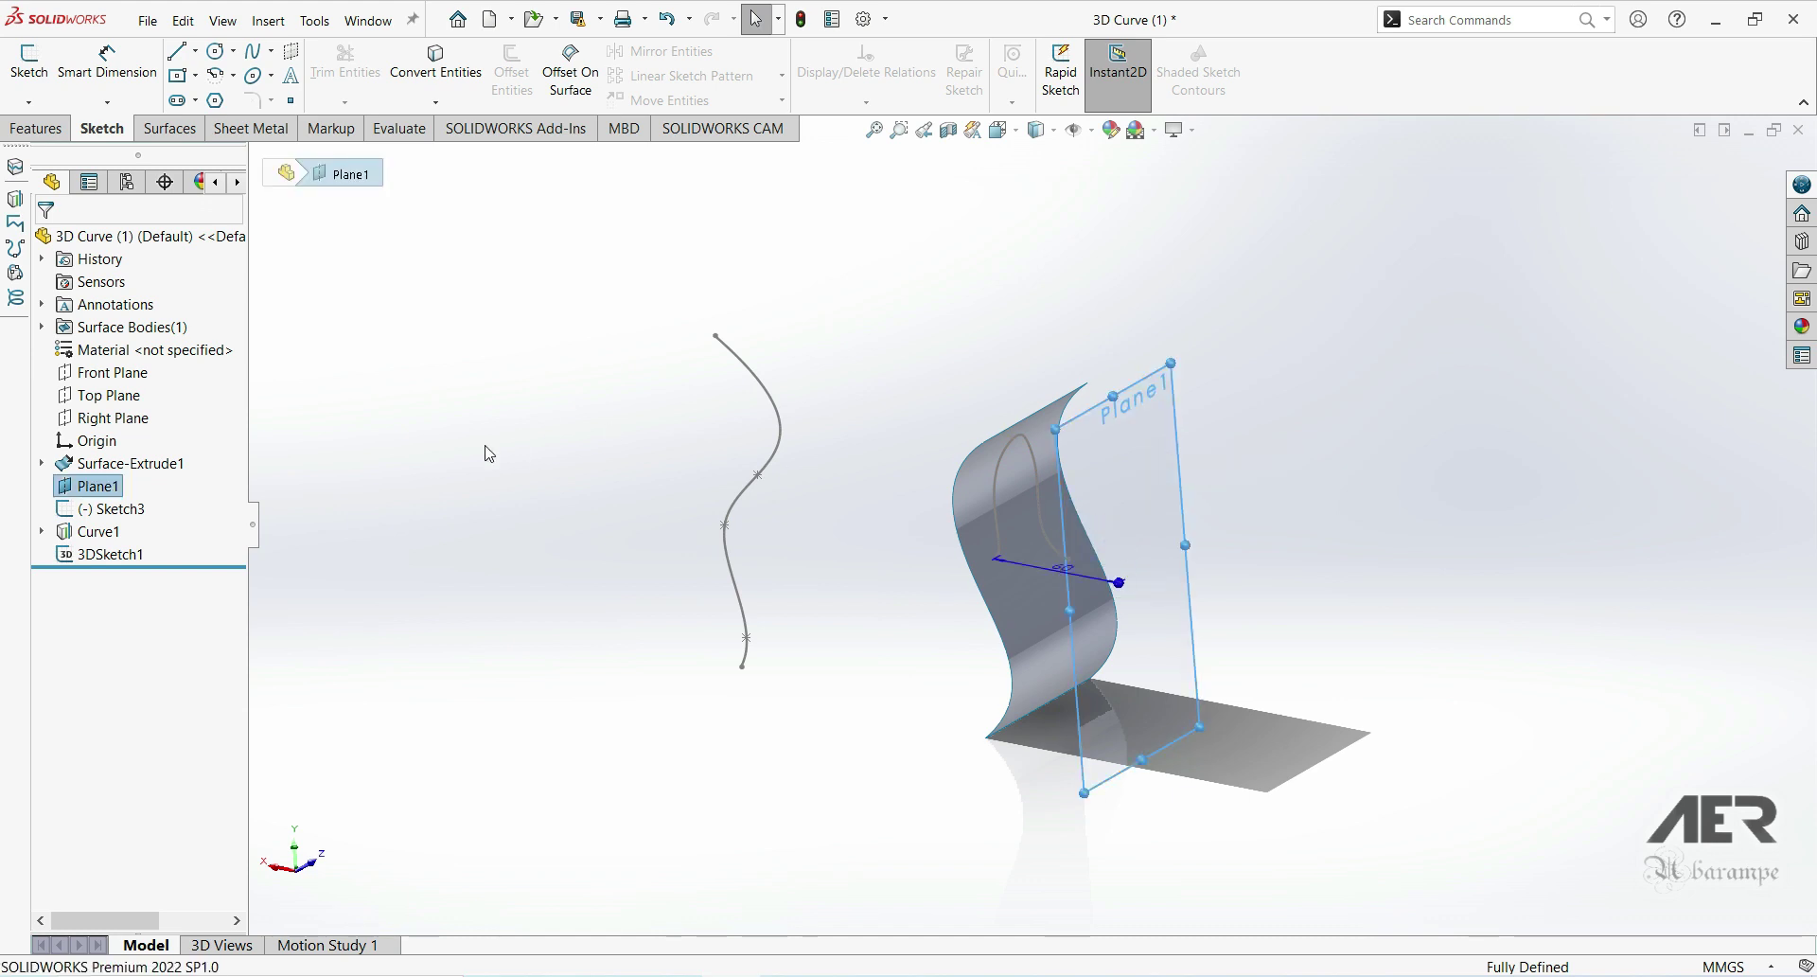
click(999, 130)
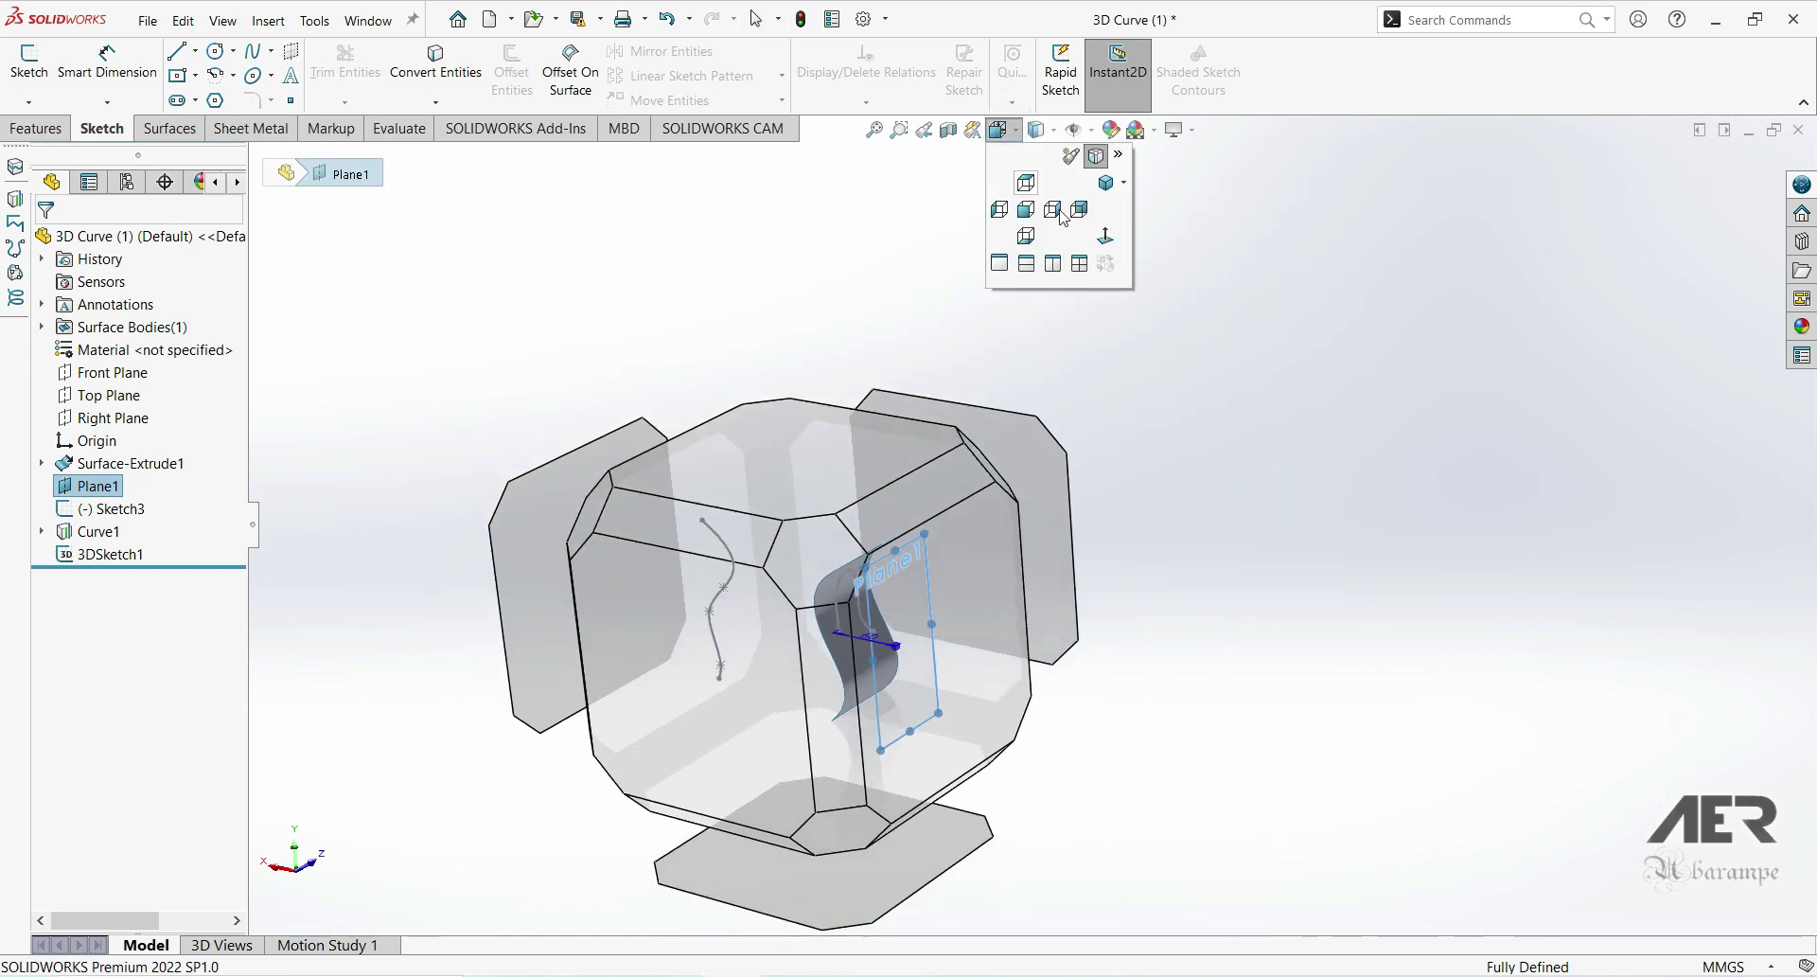
click(1106, 238)
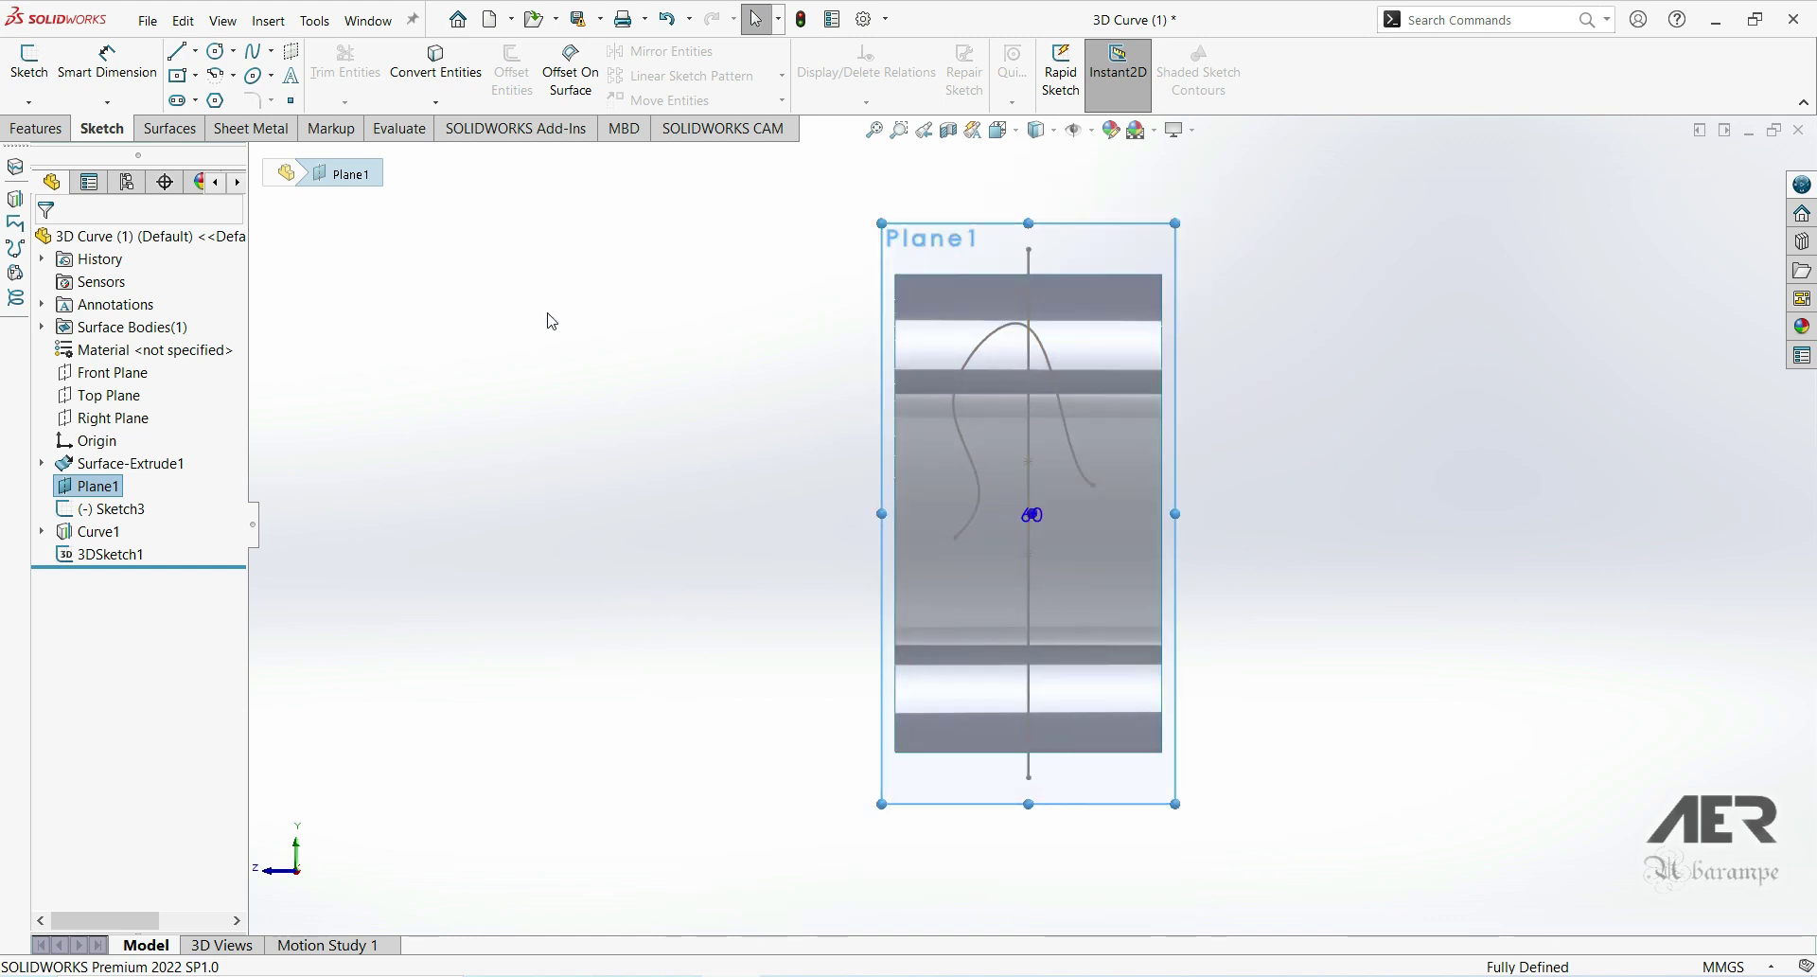
Step: Draw a six-point wavy spline on Plane1, exit the sketch, and orbit to a 3D view
click(253, 50)
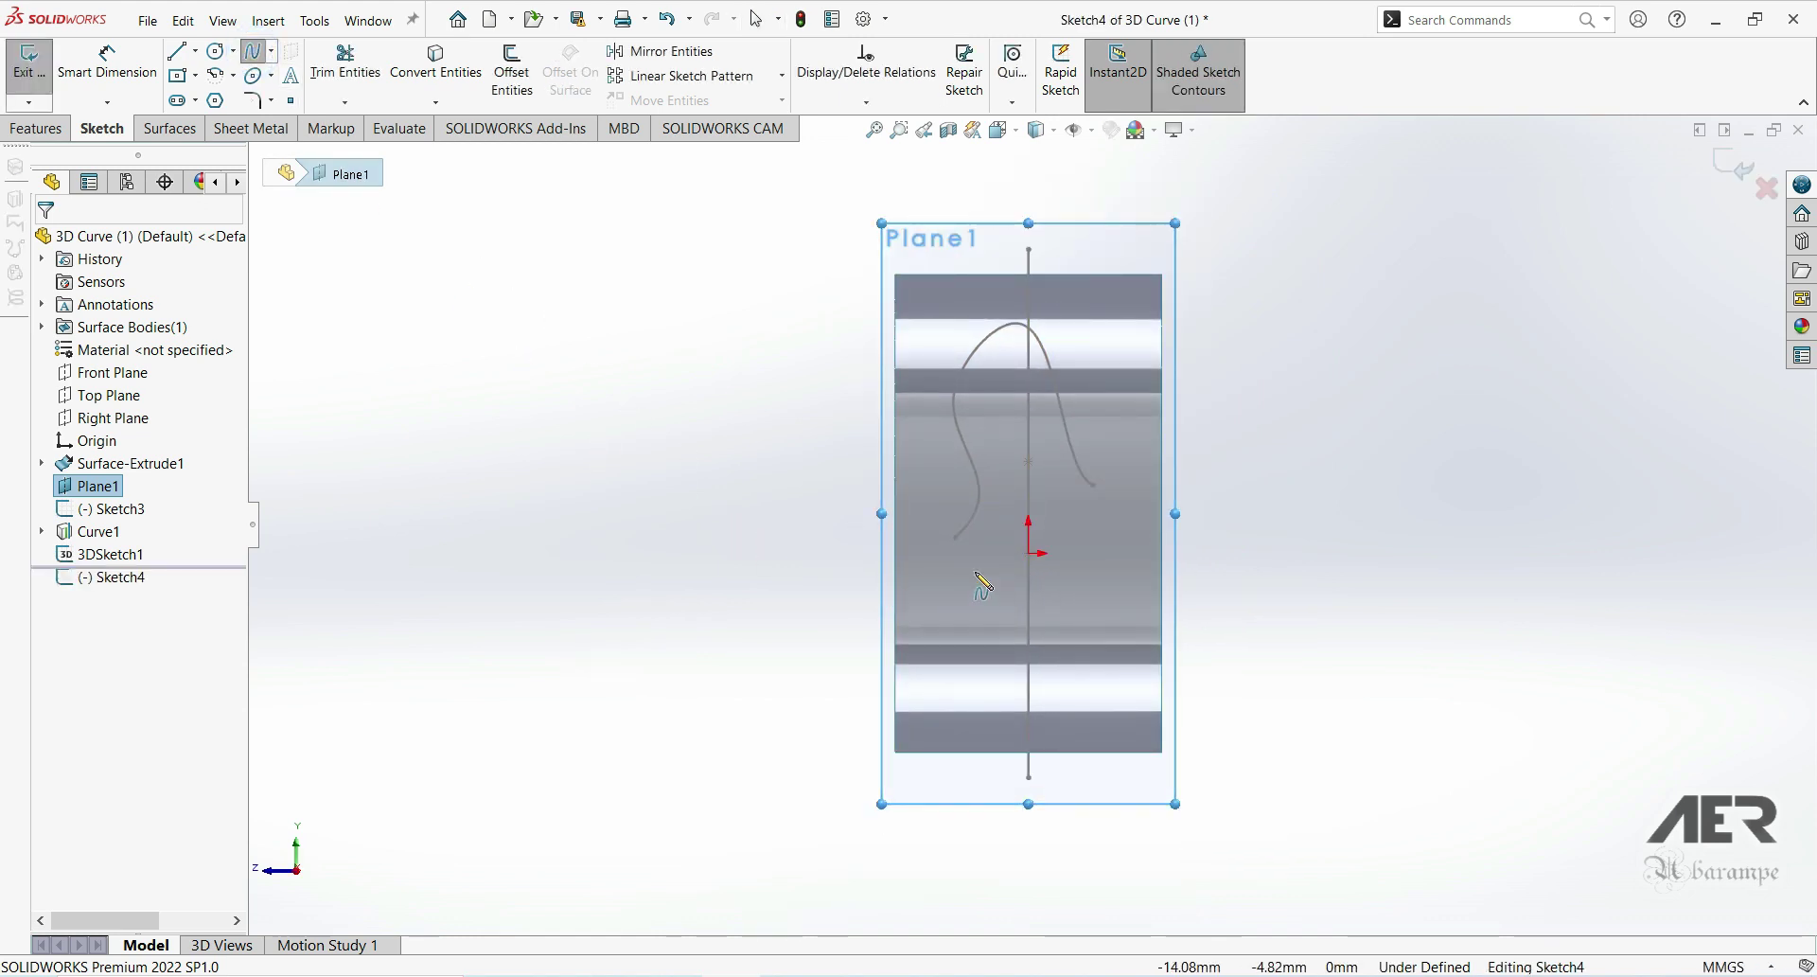
click(935, 594)
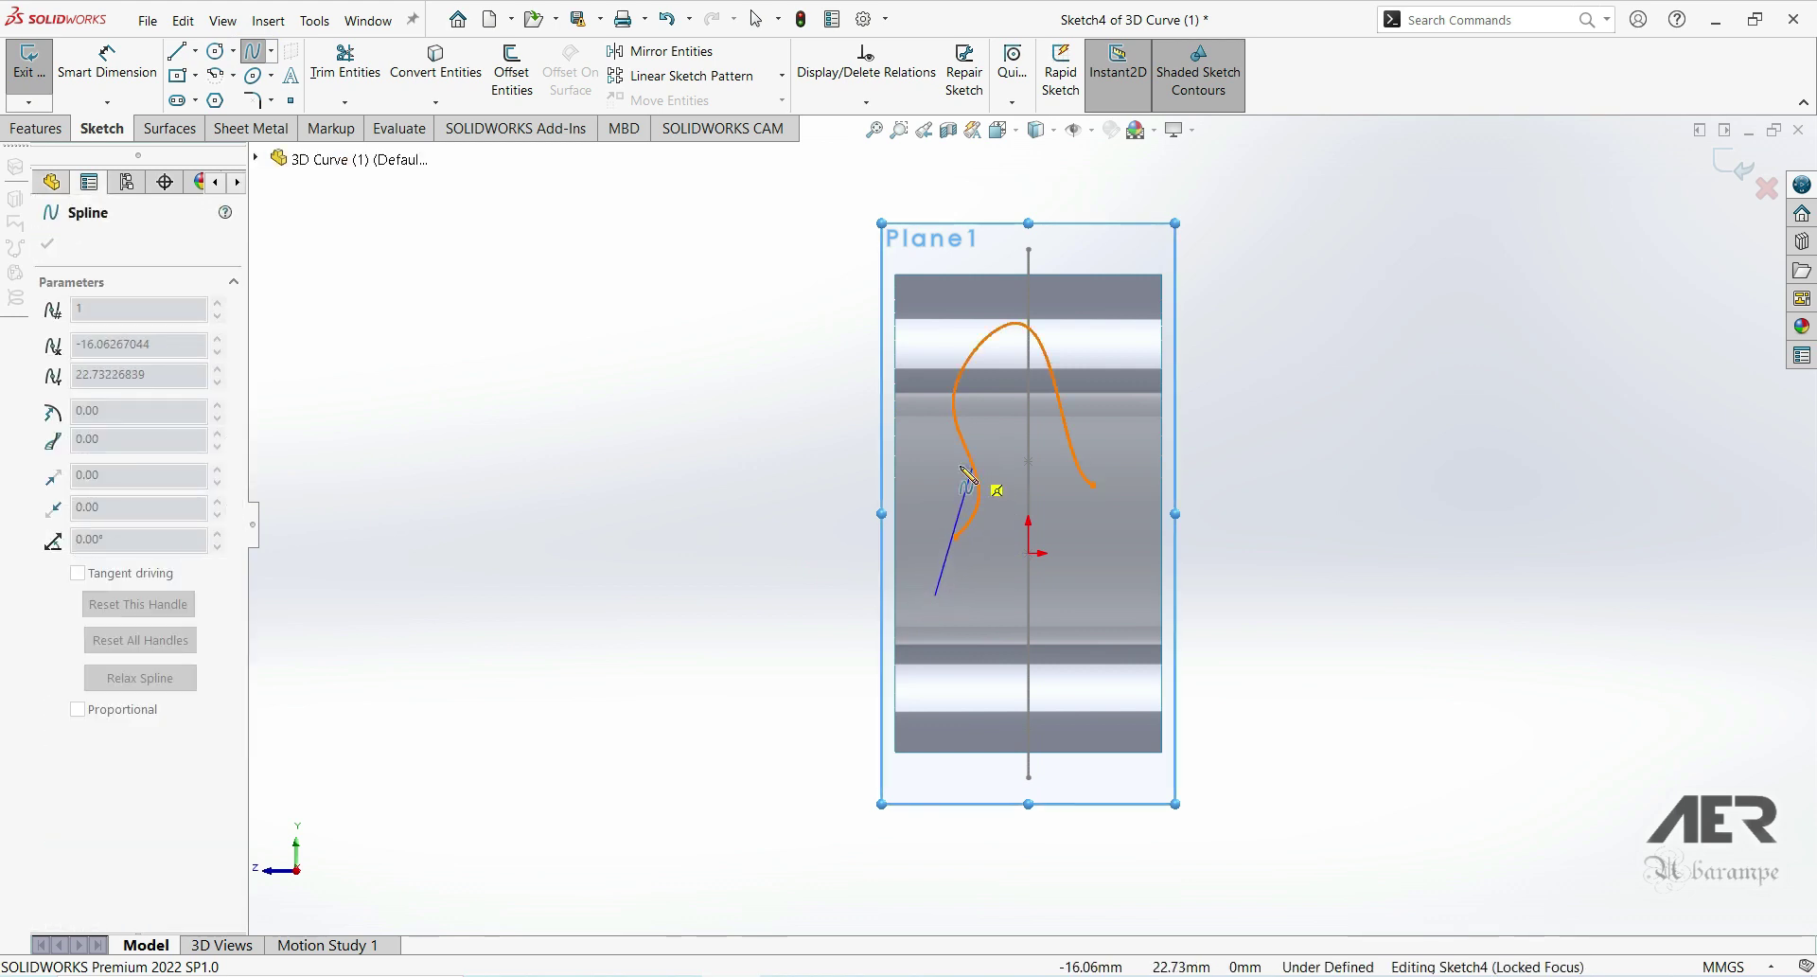
click(967, 467)
click(924, 381)
click(1016, 344)
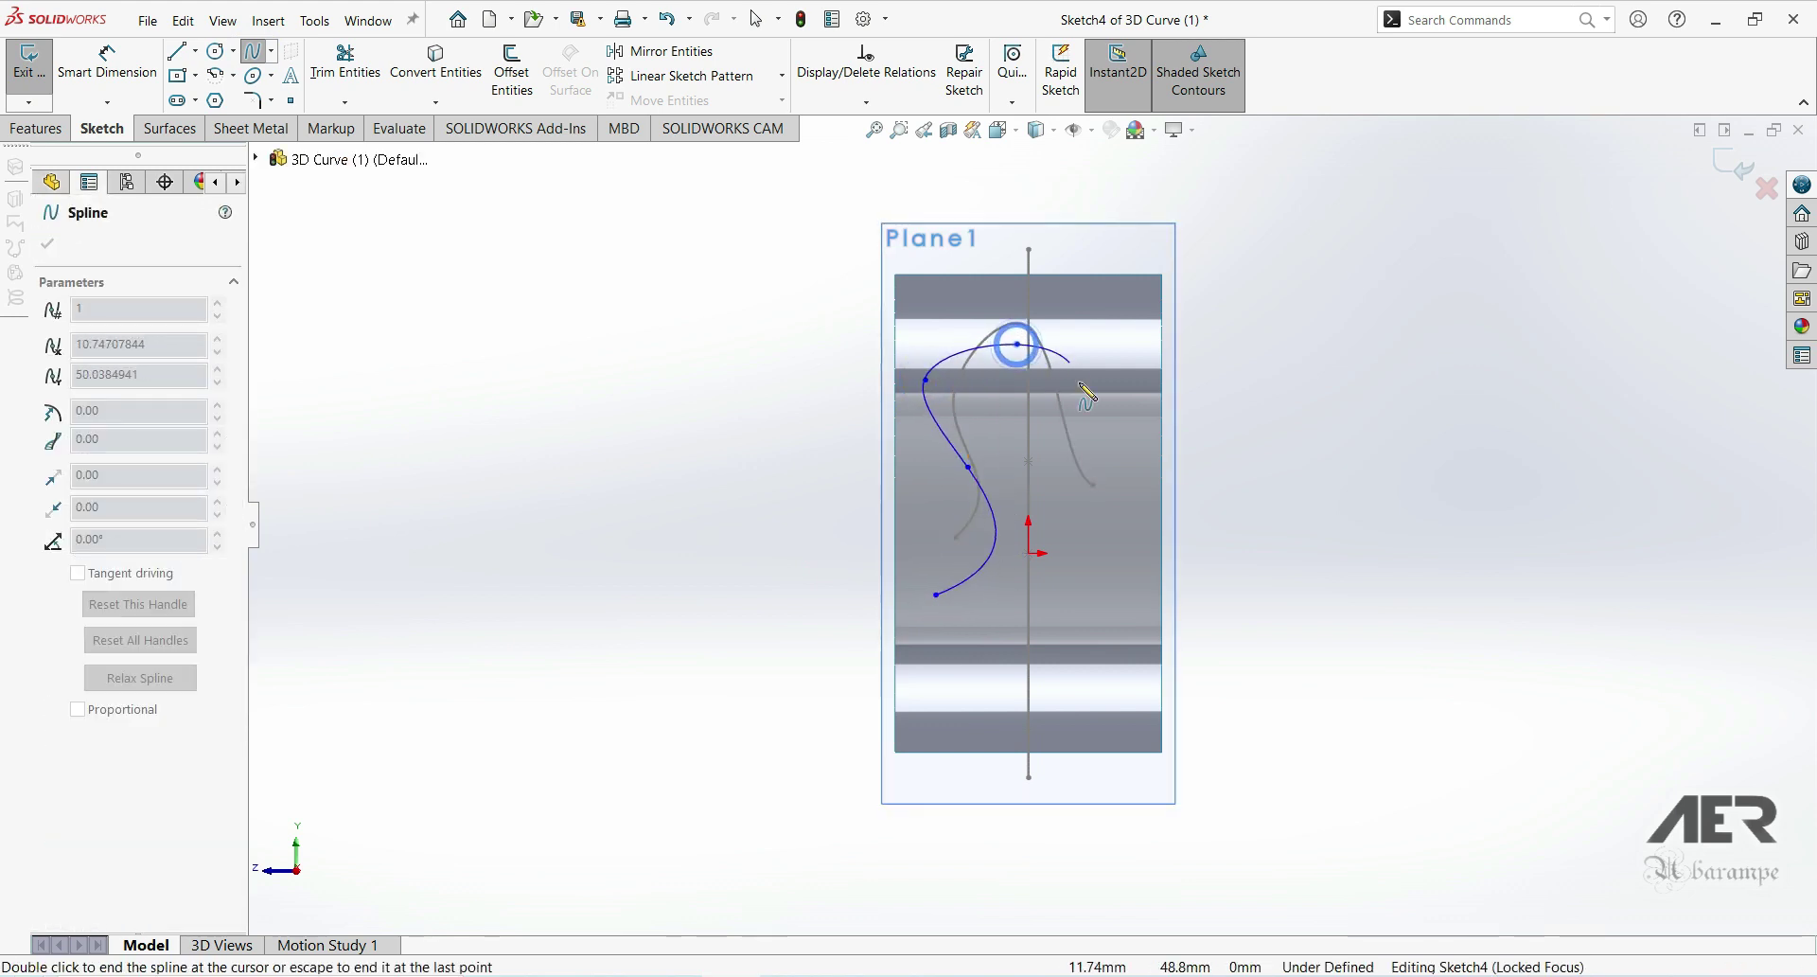
click(1077, 499)
click(1106, 553)
key(Escape)
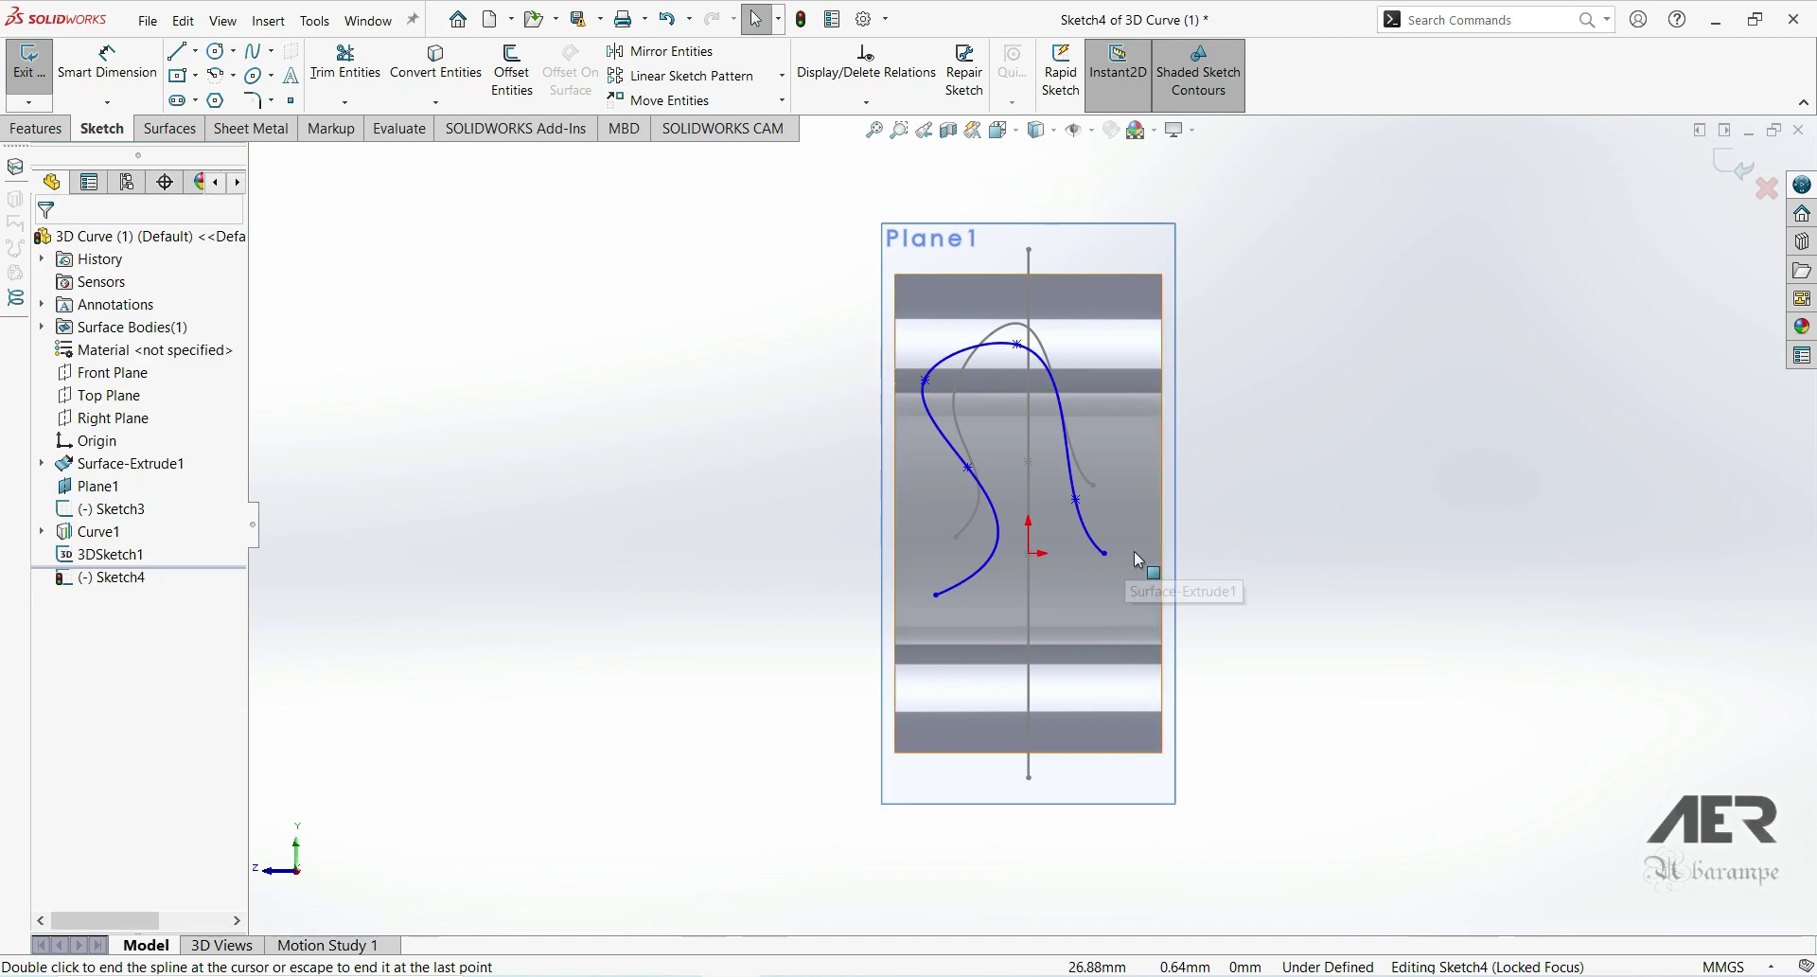
click(1728, 168)
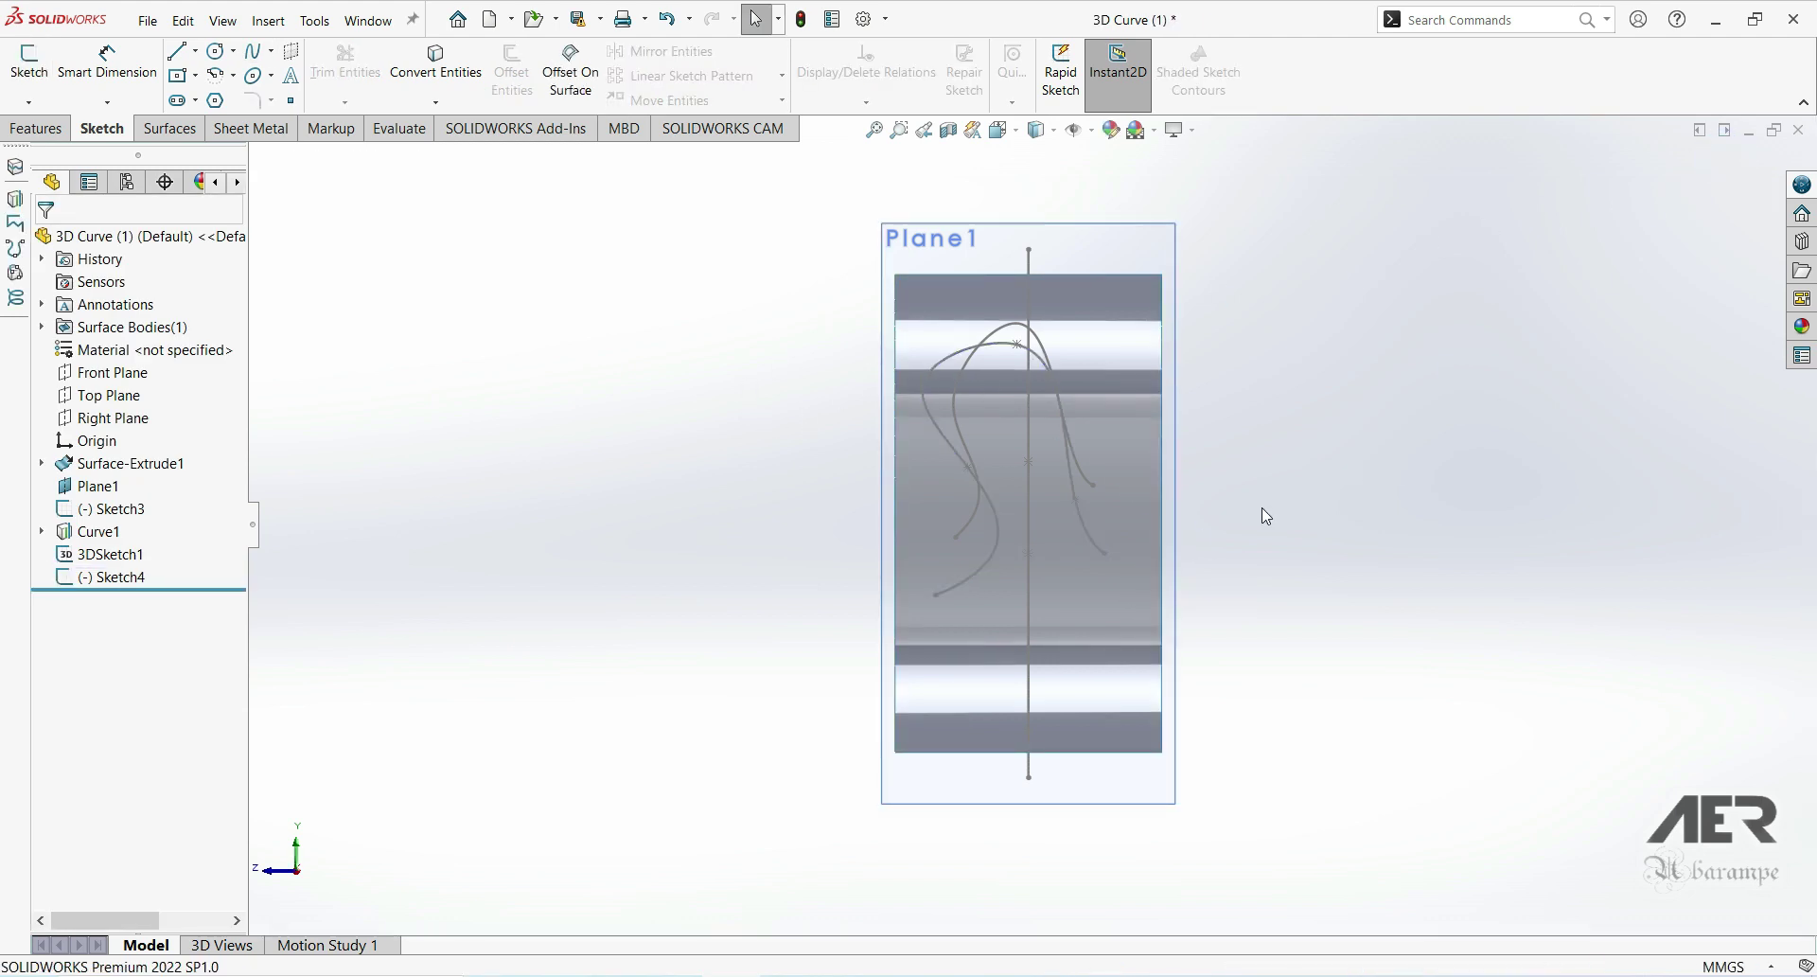
middle_drag(1091, 540, 947, 530)
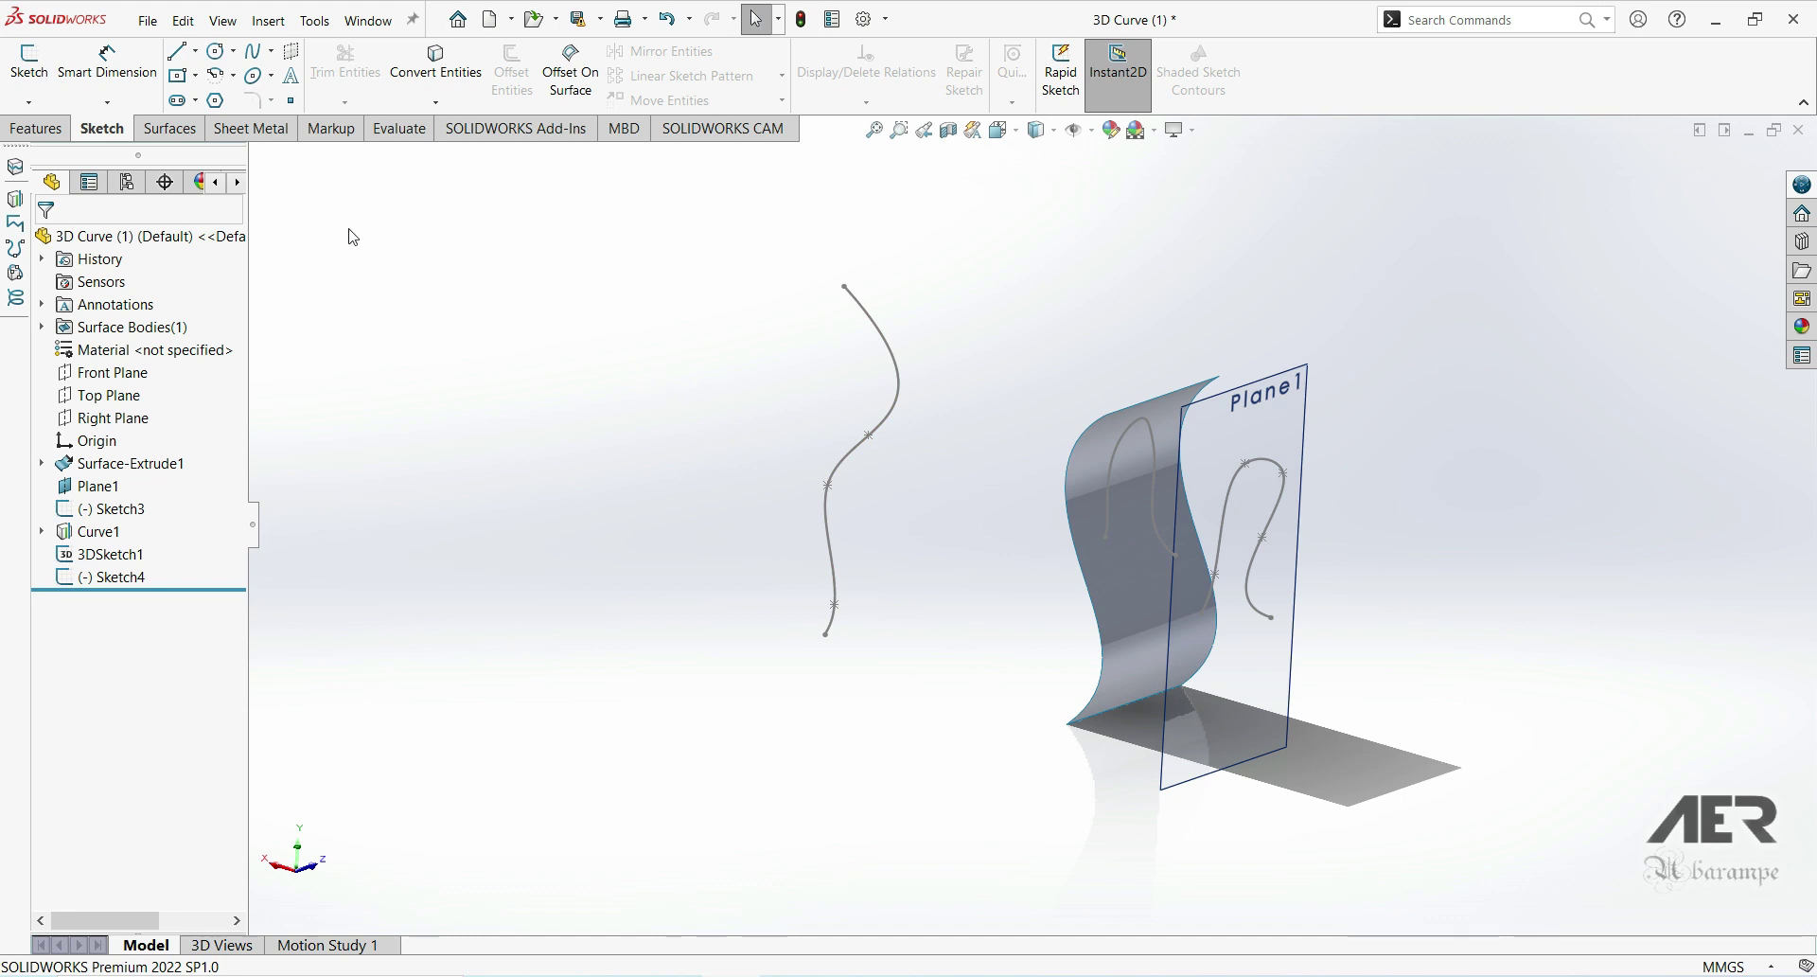
Step: Create Curve2 by projecting Sketch4 and Sketch3 onto each other (sketch on sketch)
click(70, 127)
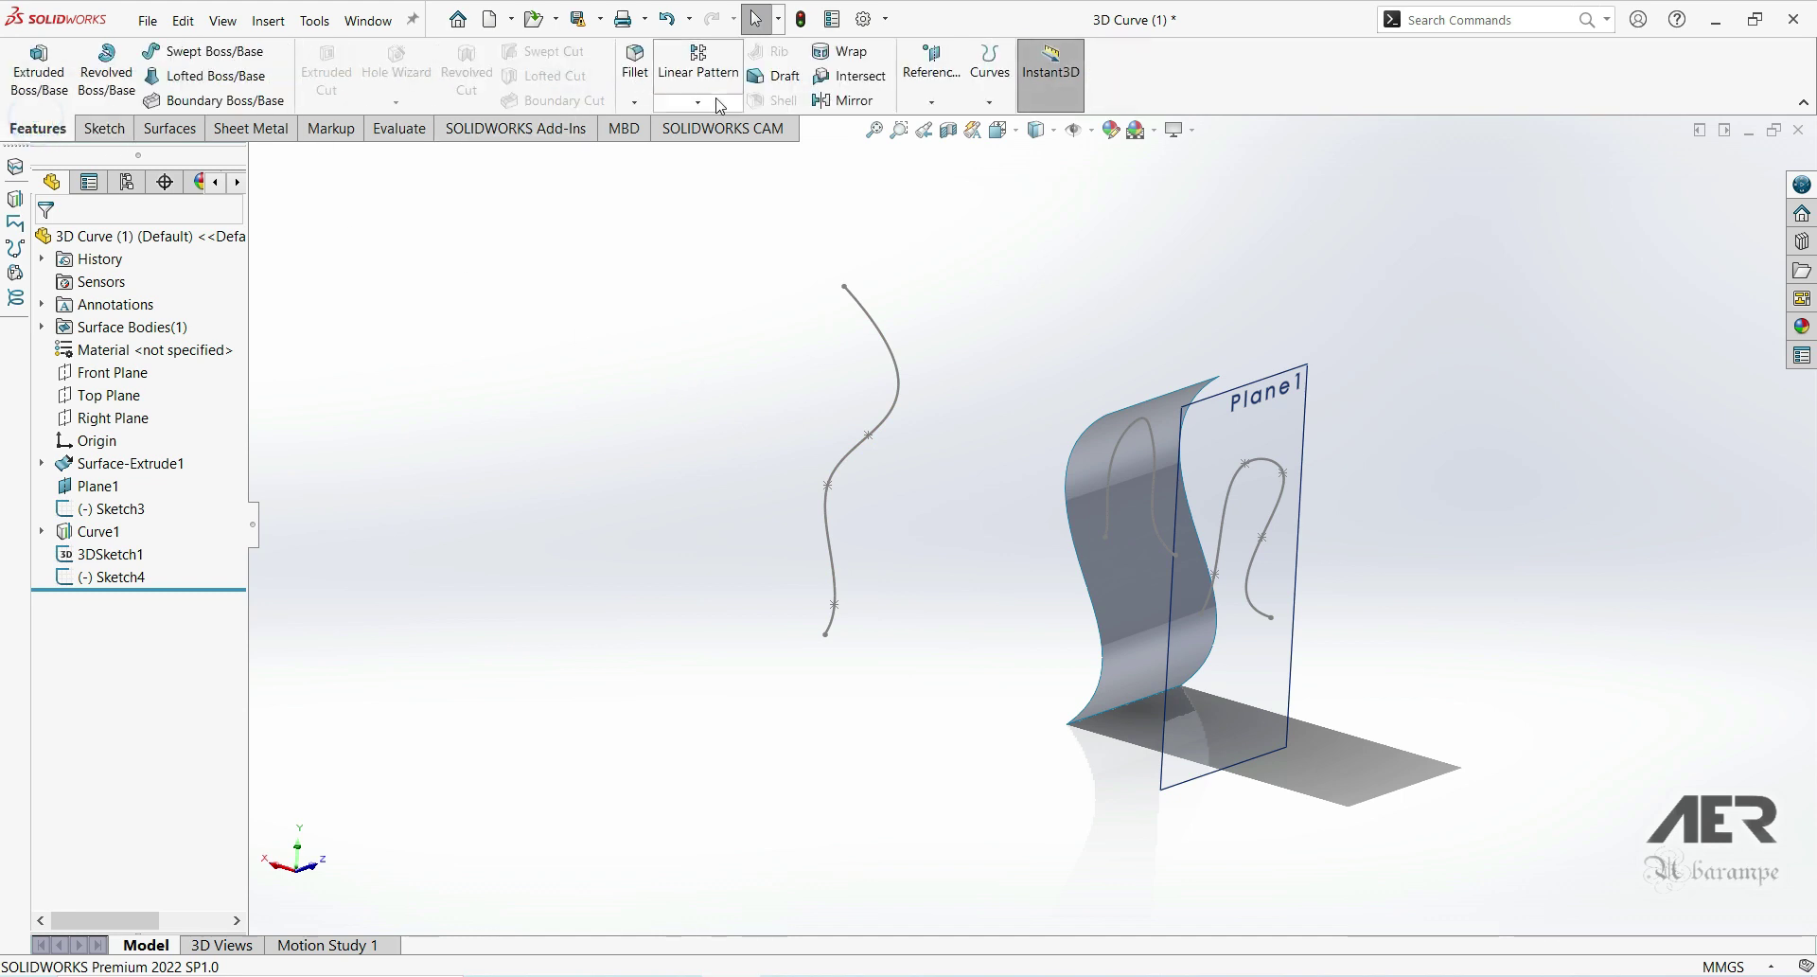
click(986, 104)
click(1013, 150)
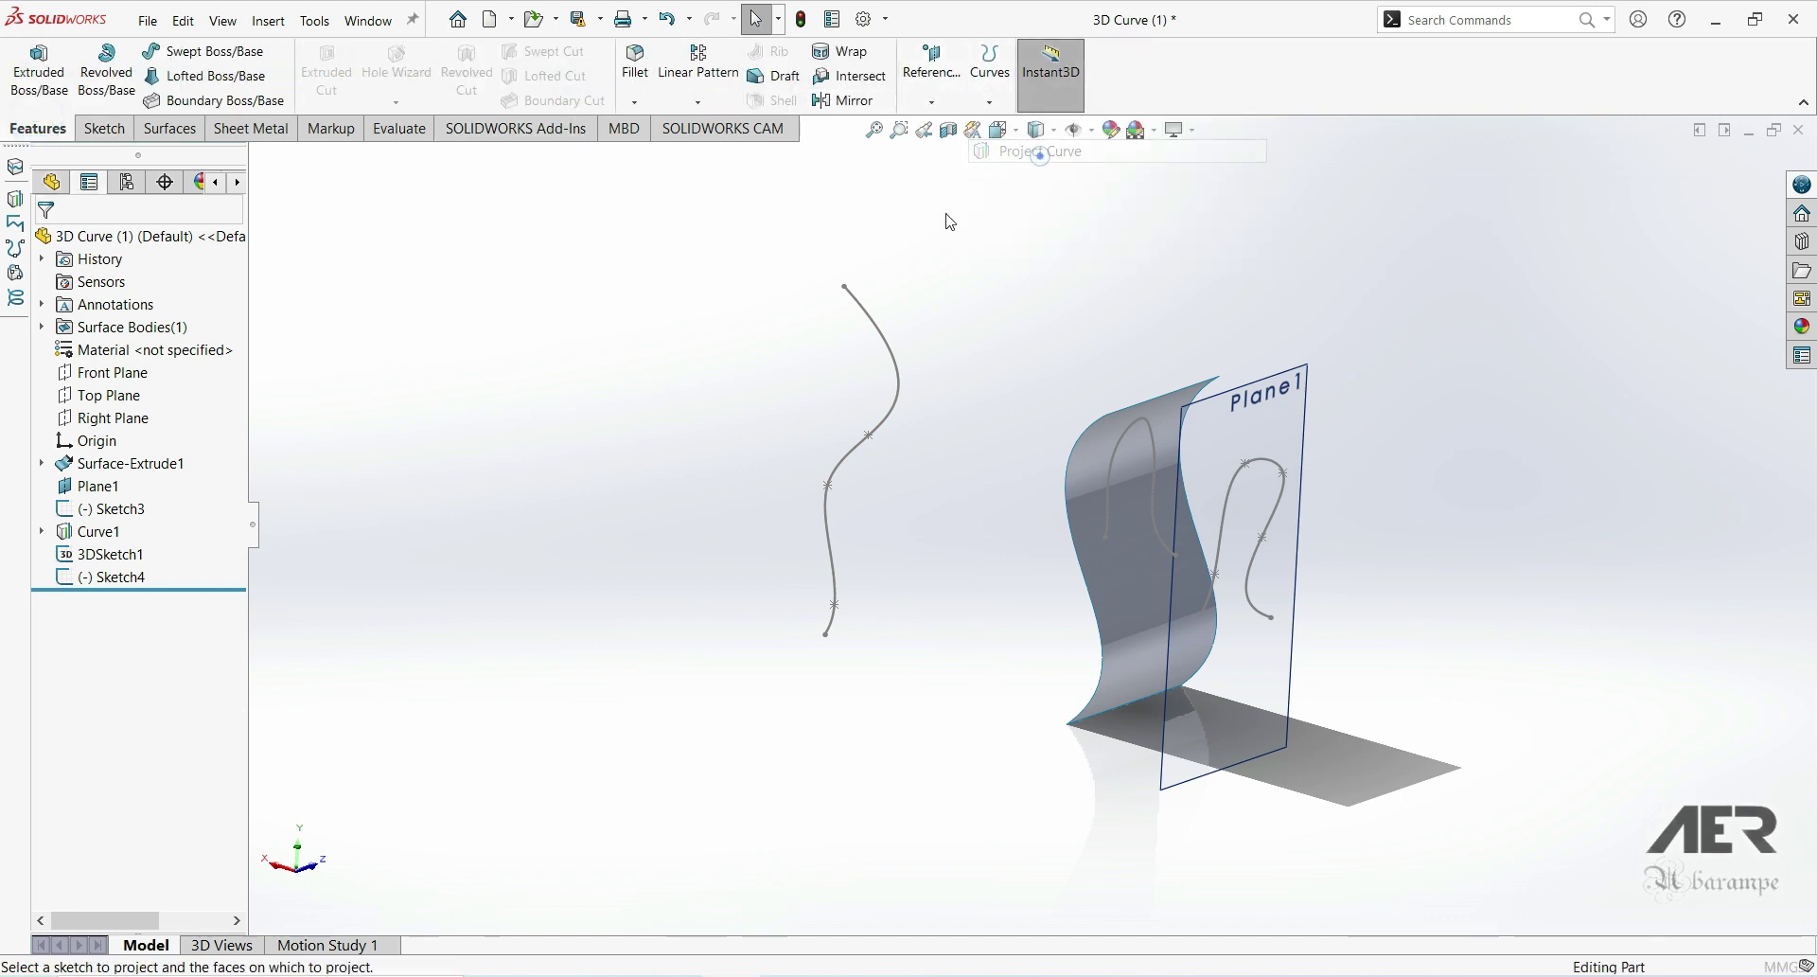
click(81, 354)
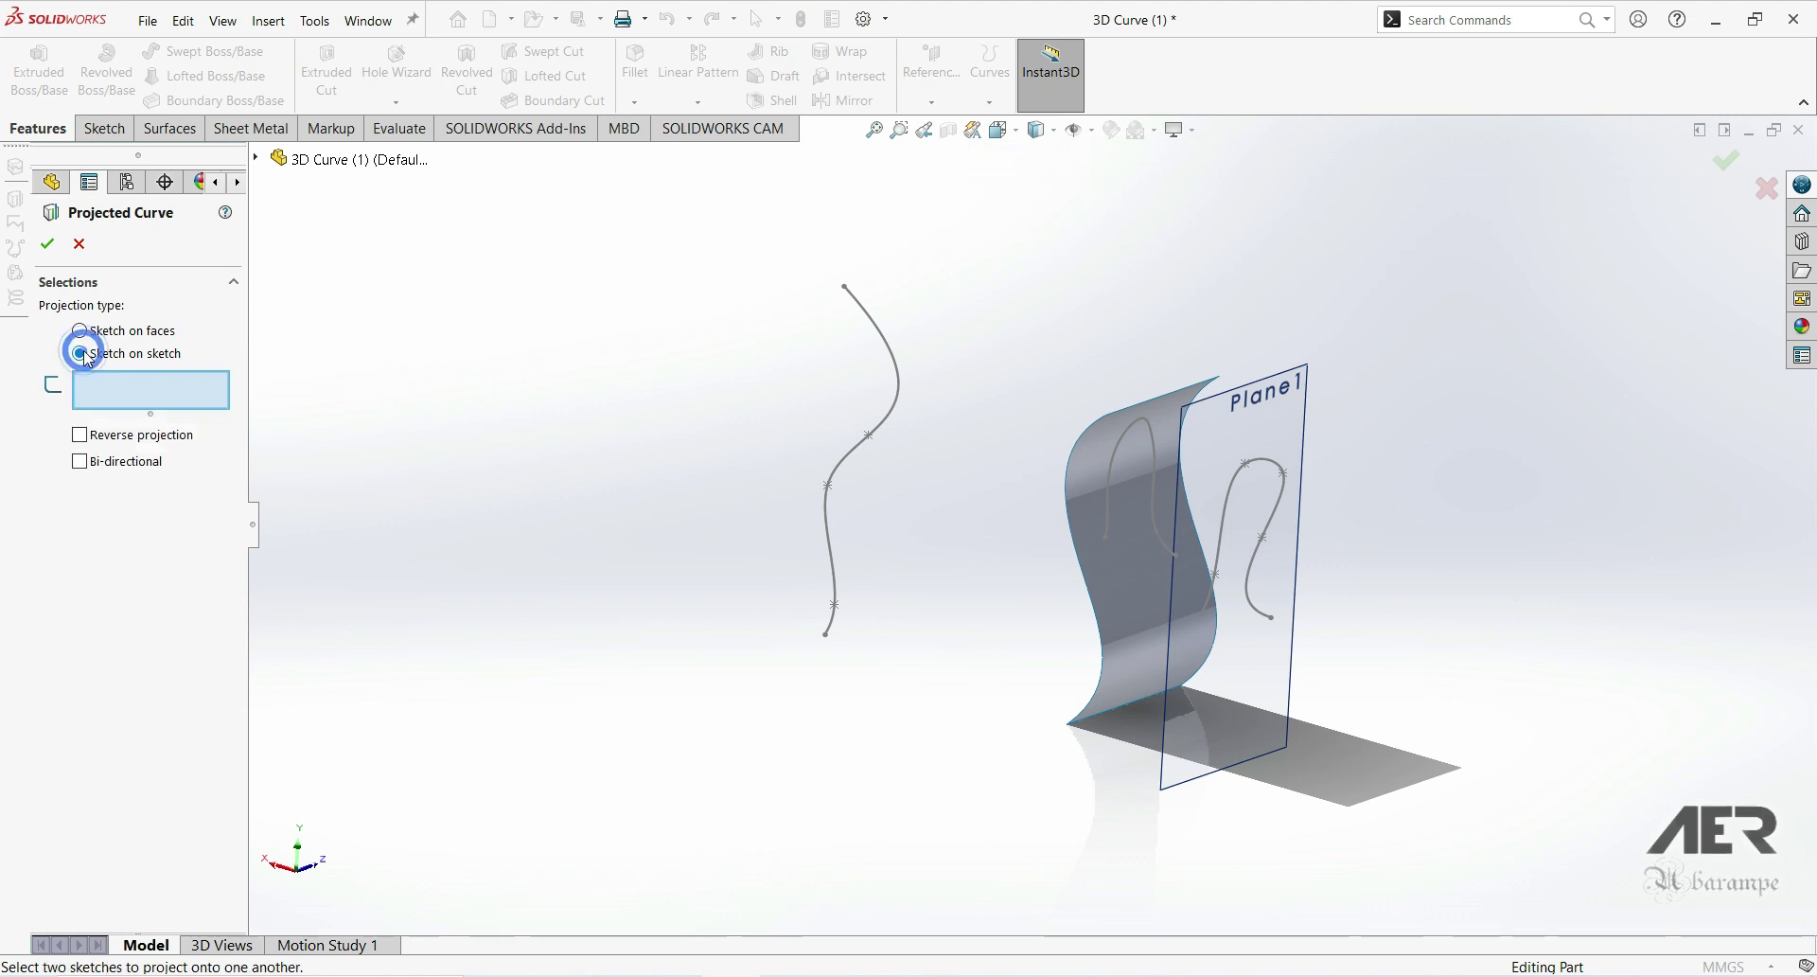
click(1228, 526)
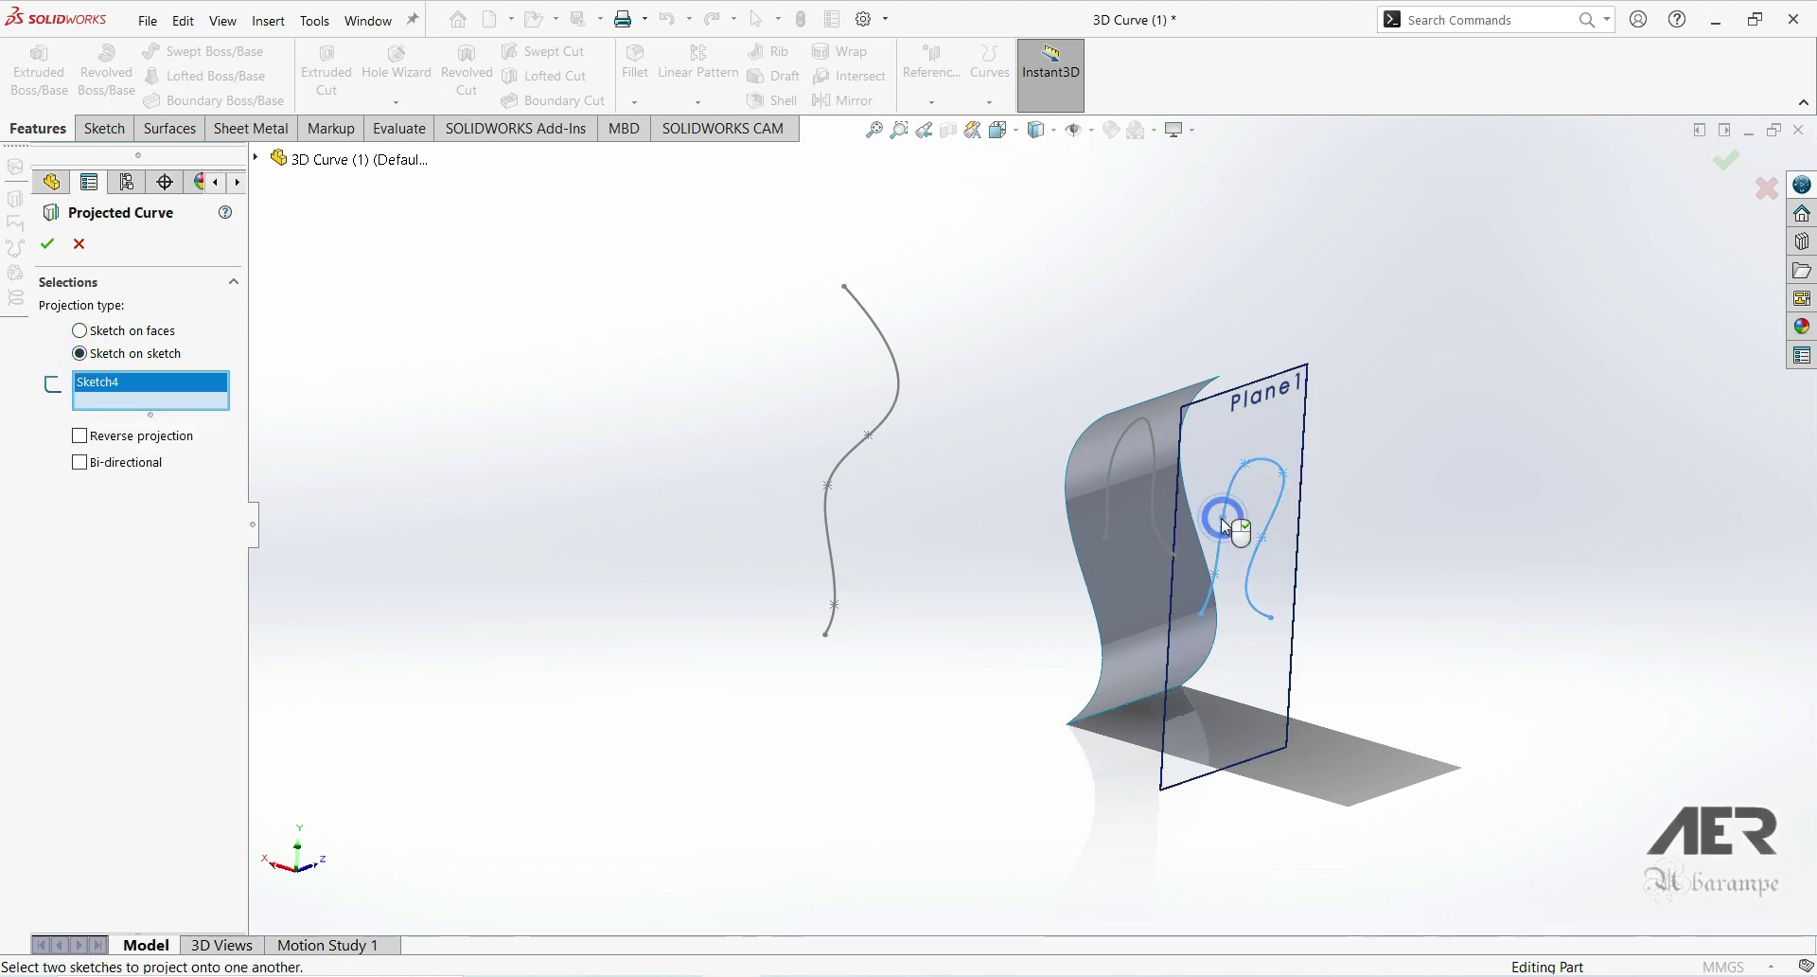
click(878, 437)
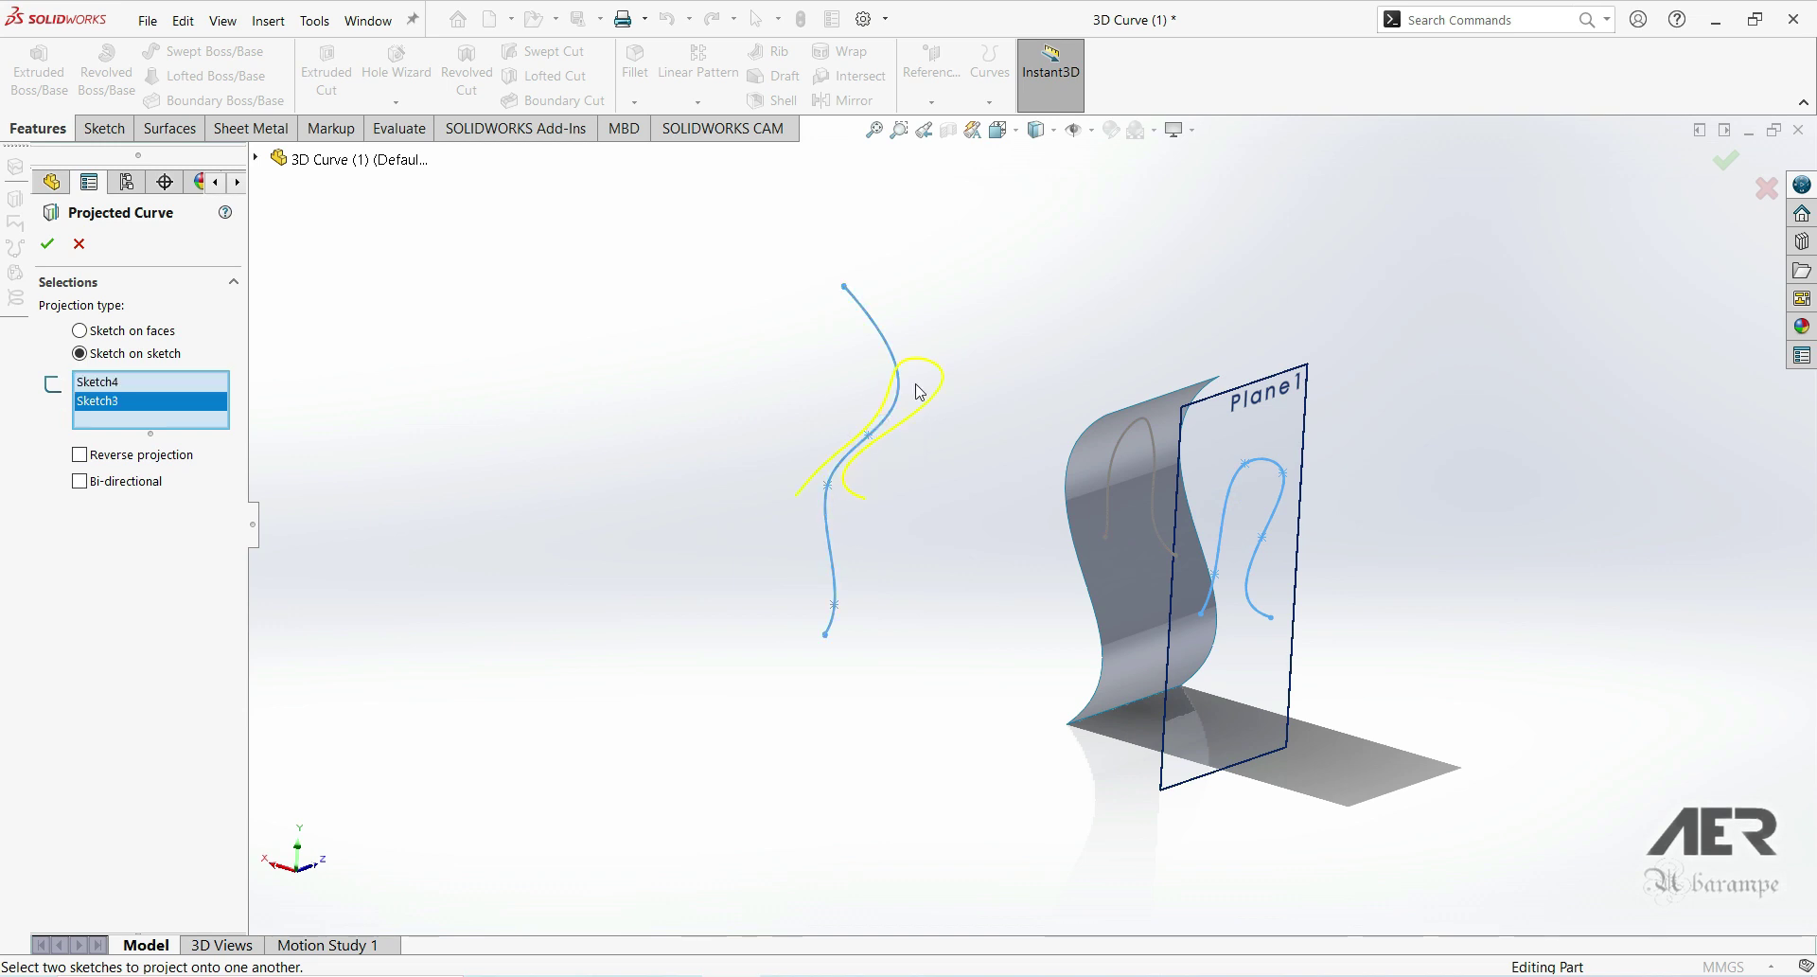
click(44, 242)
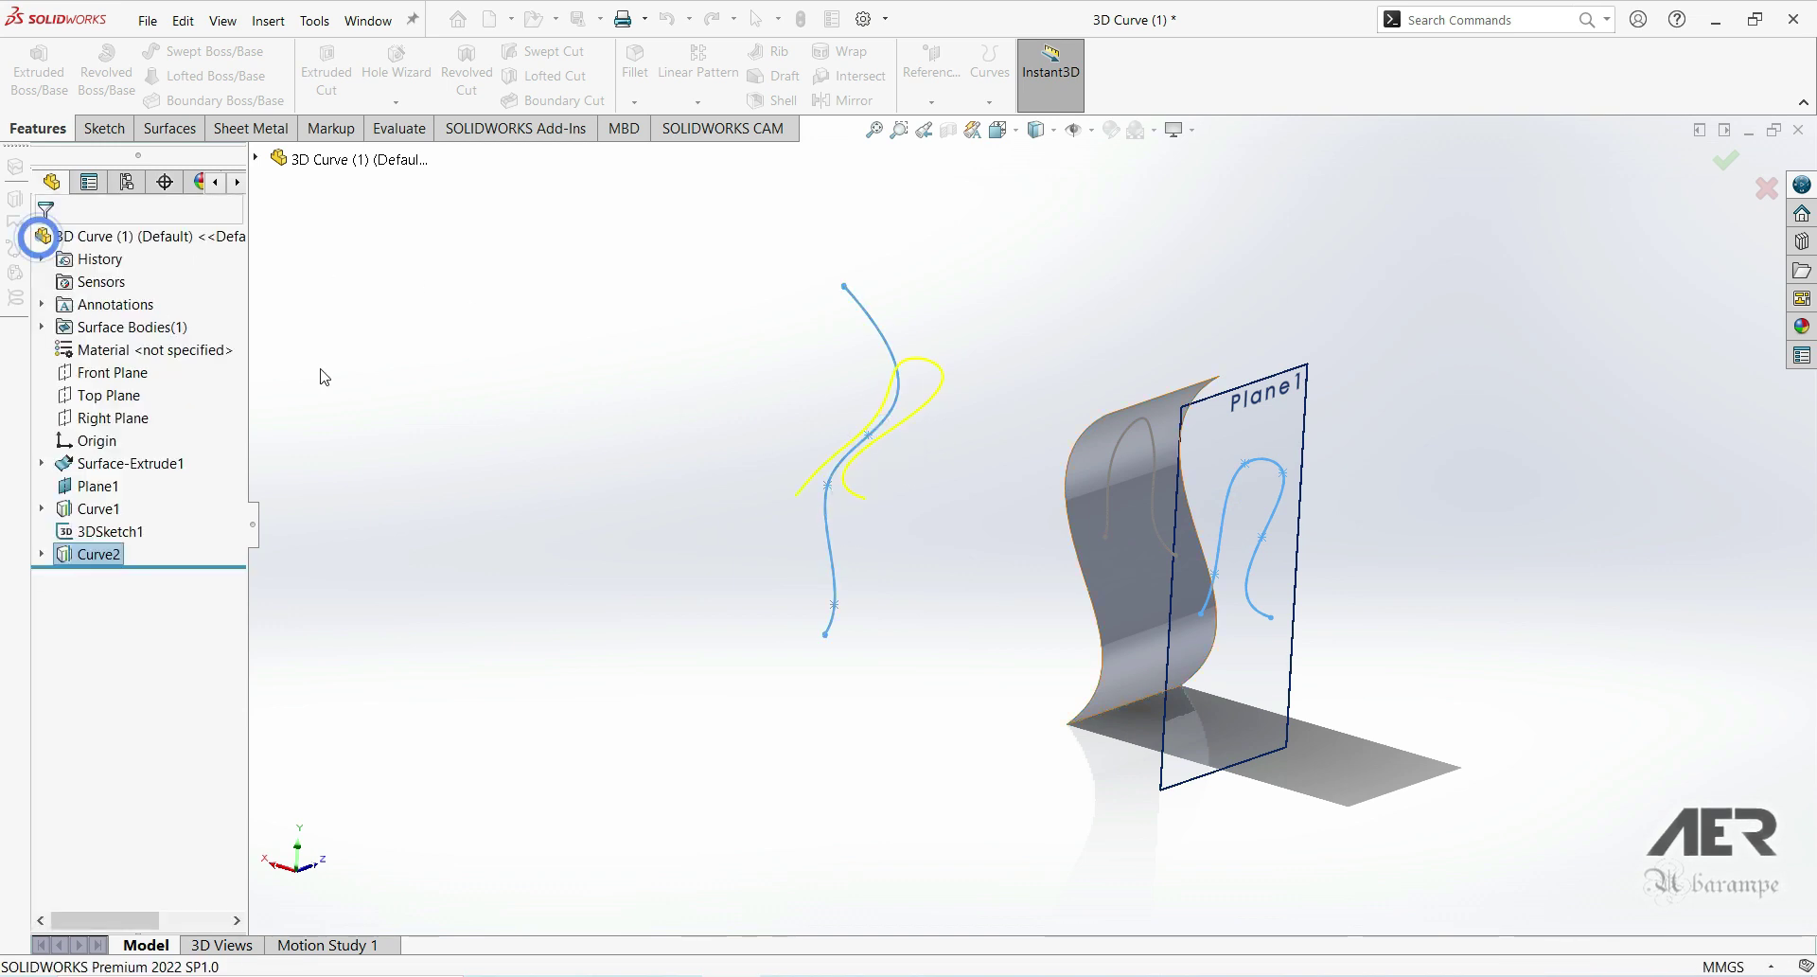
mouse_move(670, 540)
middle_down()
mouse_move(645, 592)
mouse_move(628, 551)
mouse_move(645, 558)
middle_up()
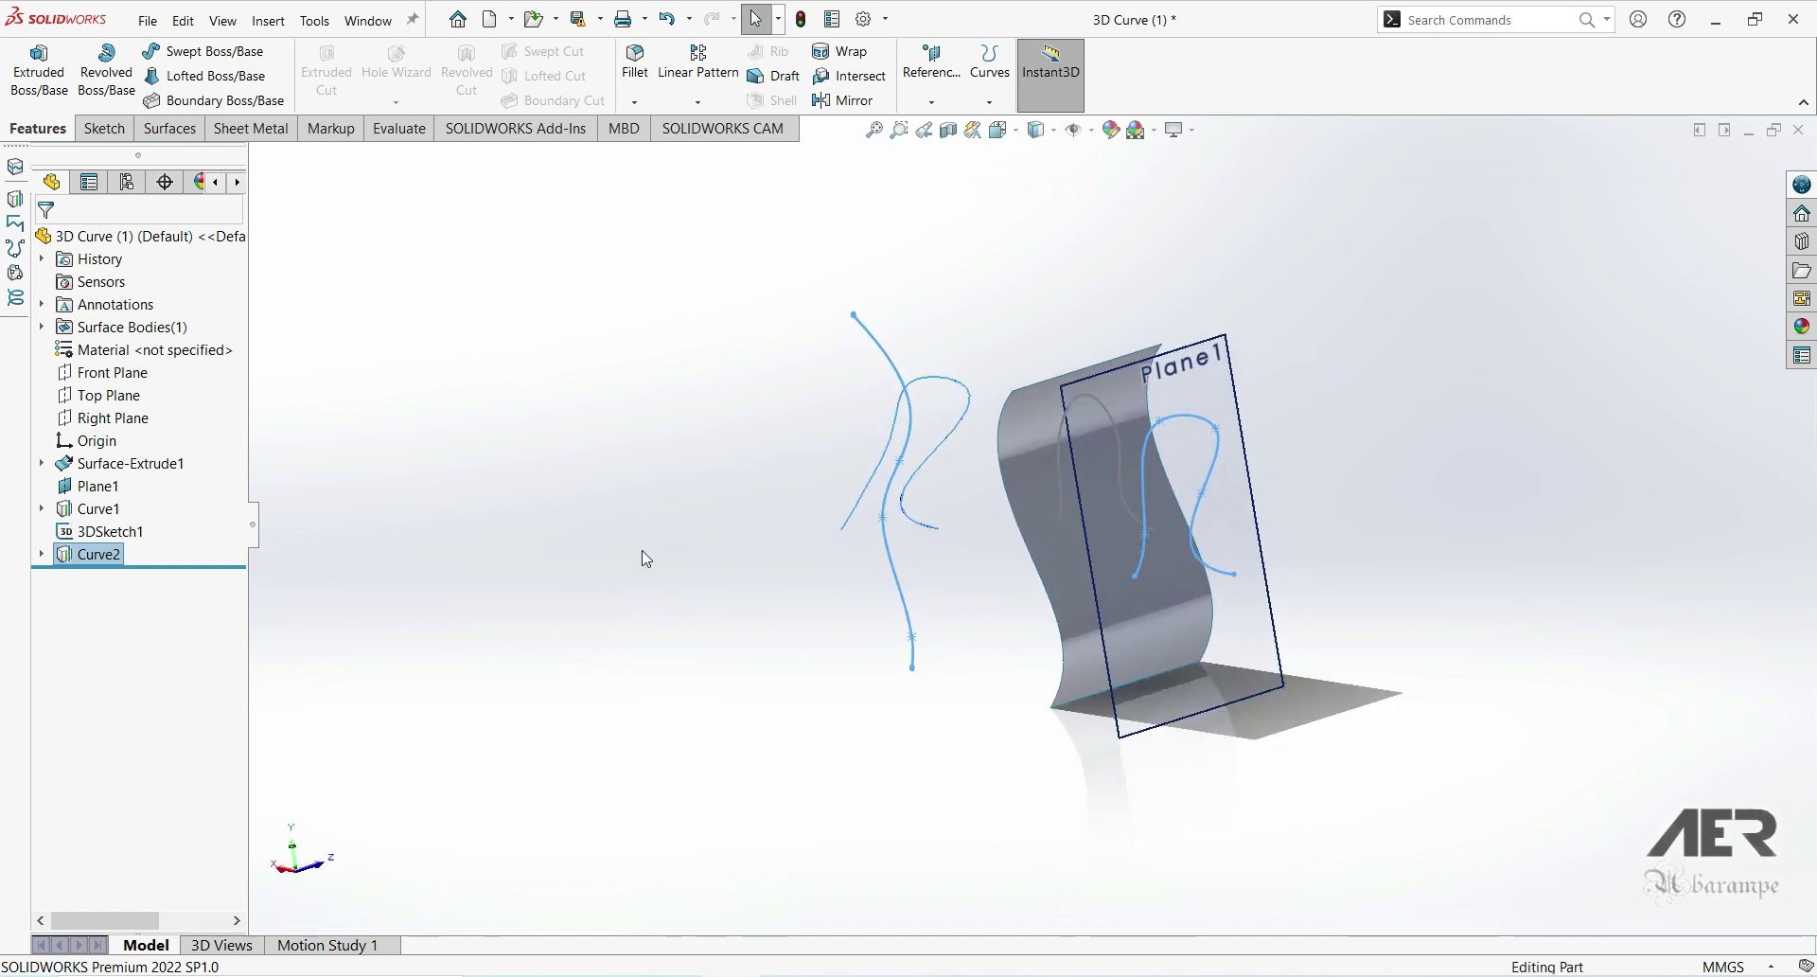
click(829, 418)
mouse_move(829, 418)
middle_down()
mouse_move(855, 417)
mouse_move(873, 475)
mouse_move(937, 551)
mouse_move(955, 514)
mouse_move(856, 492)
middle_up()
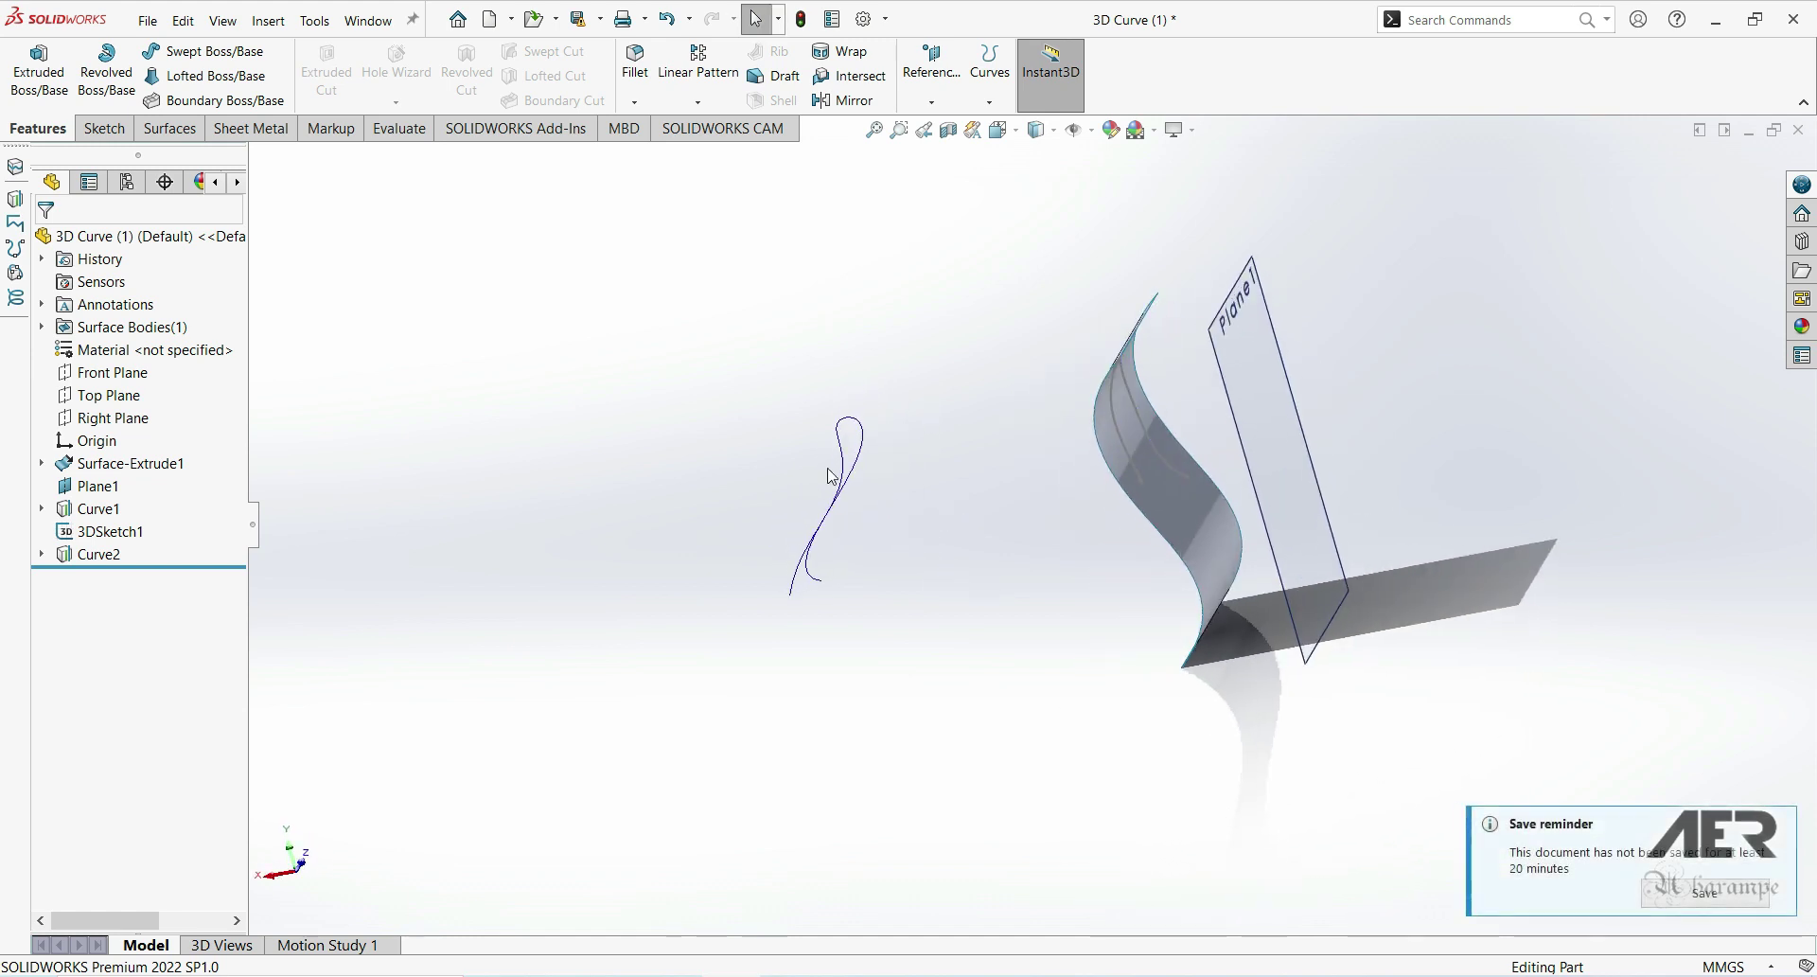
click(110, 136)
Step: Convert Curve2 into a new 3D sketch, giving a 179.77 mm spline in 3DSketch2
click(33, 105)
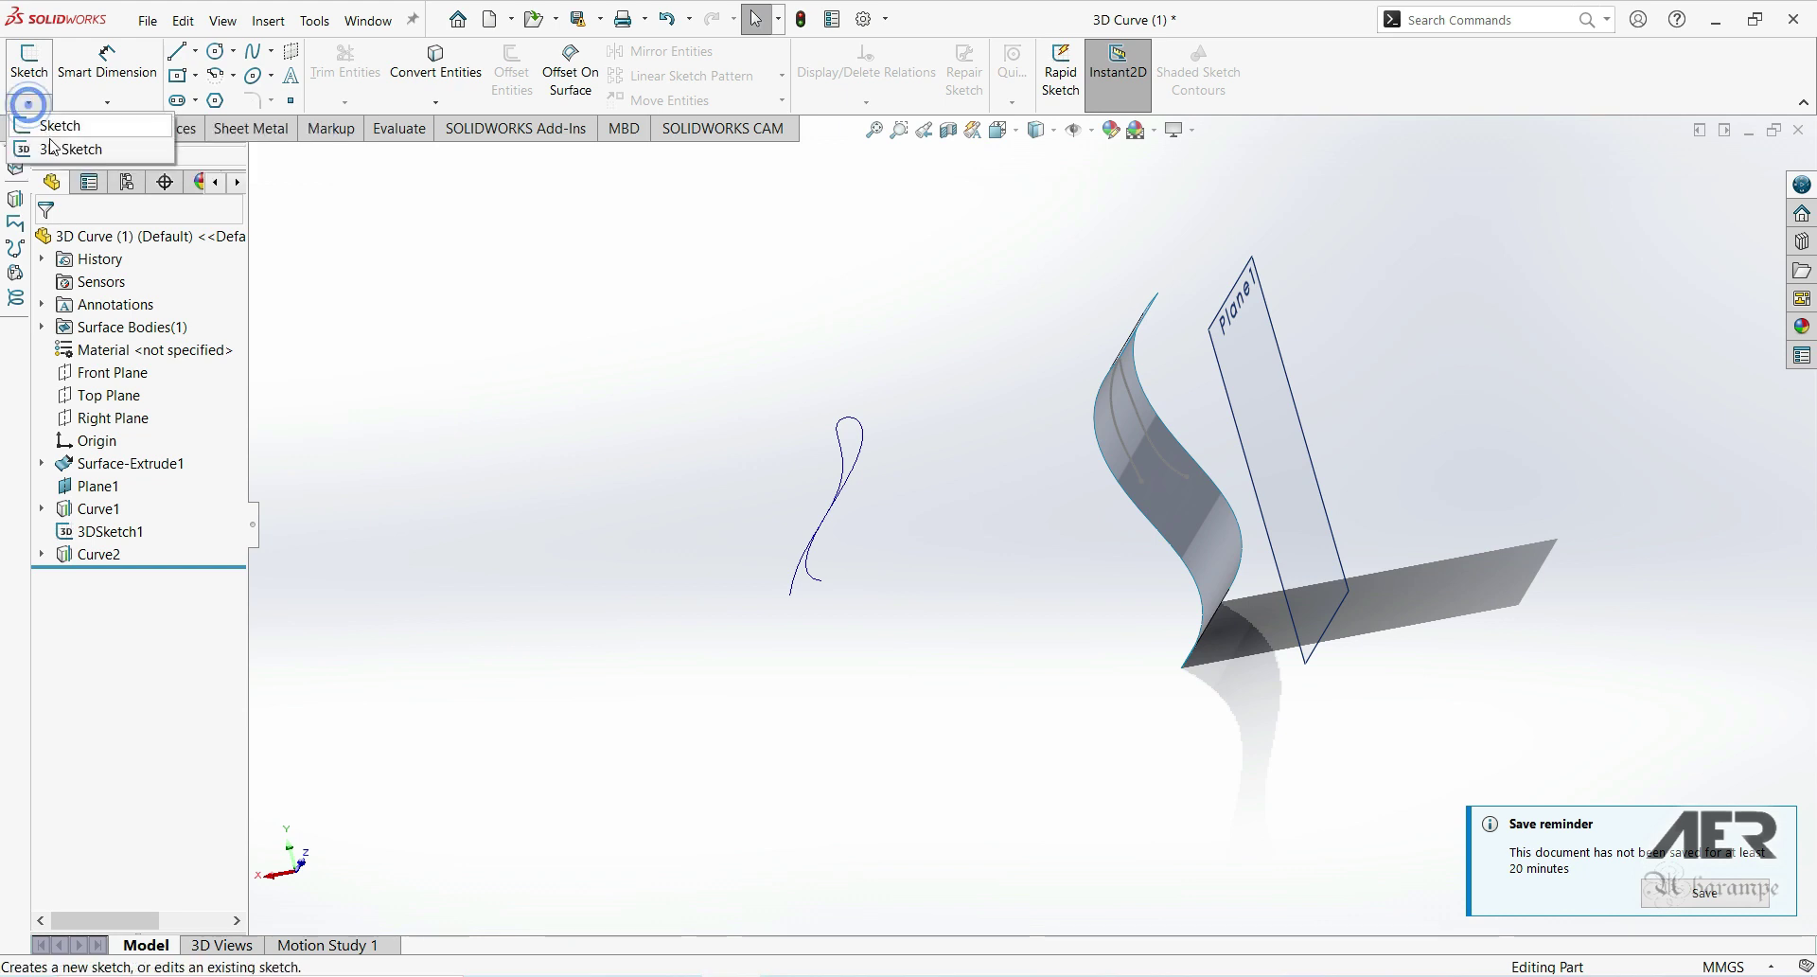
click(42, 142)
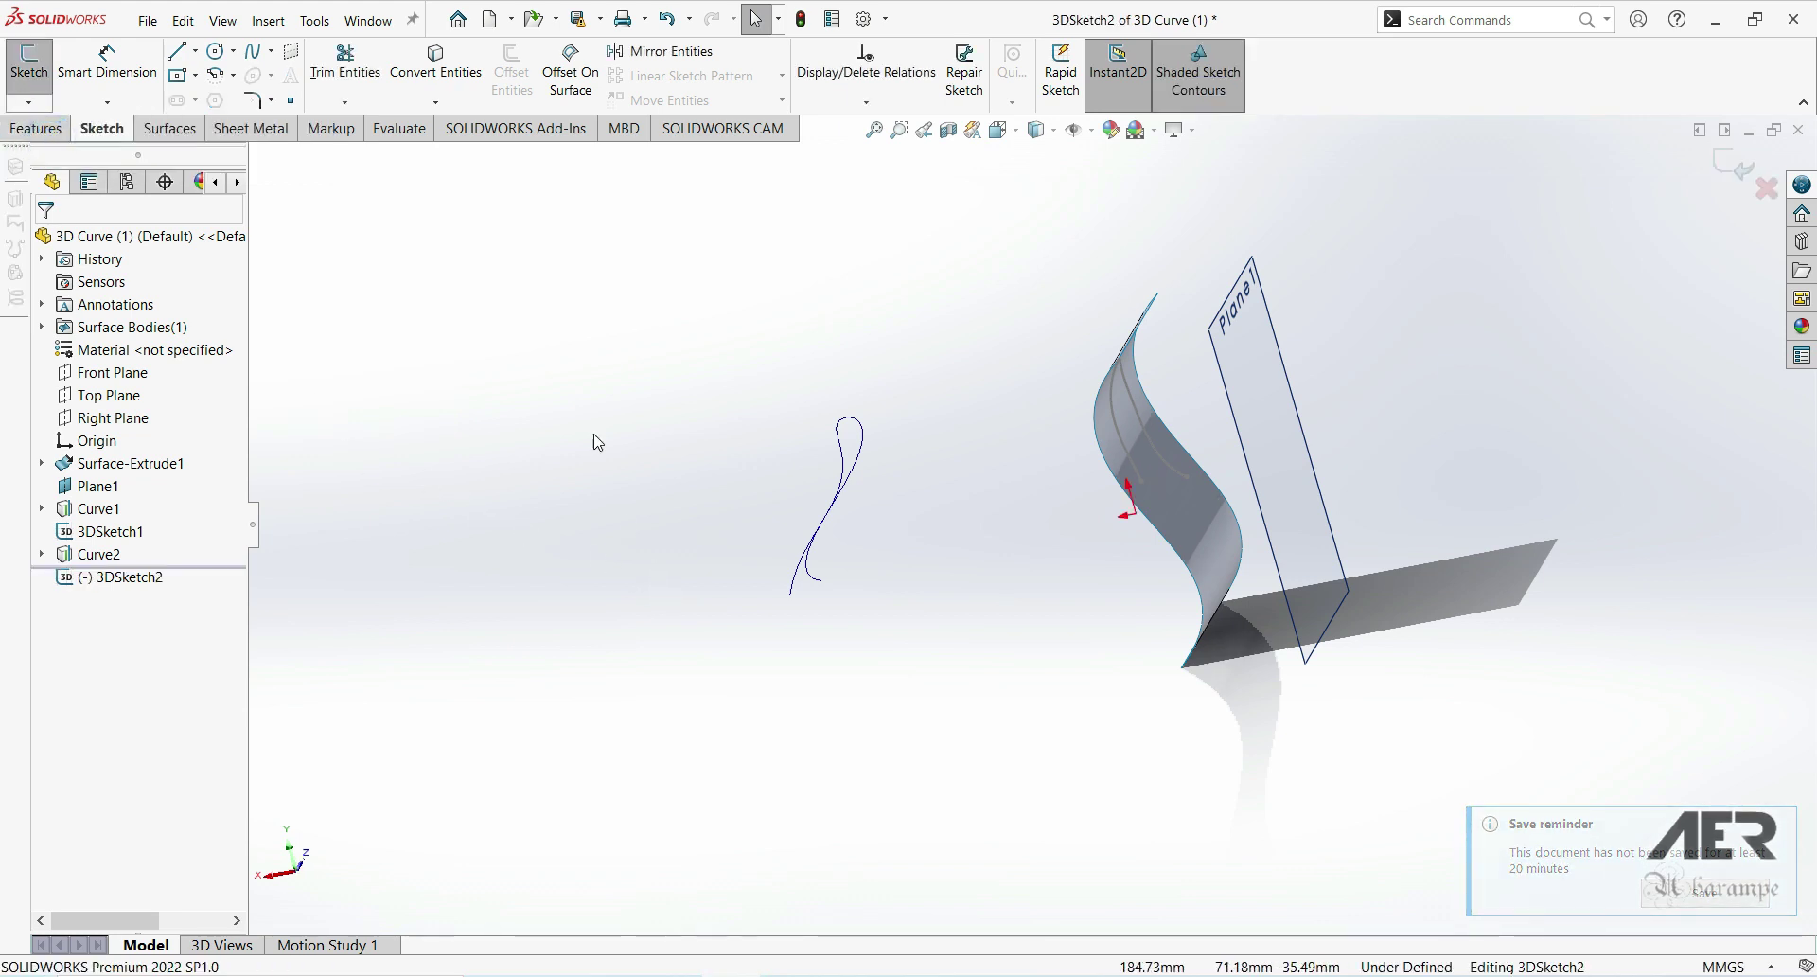
click(435, 67)
mouse_move(849, 492)
middle_down()
mouse_move(811, 495)
mouse_move(832, 487)
middle_up()
click(850, 483)
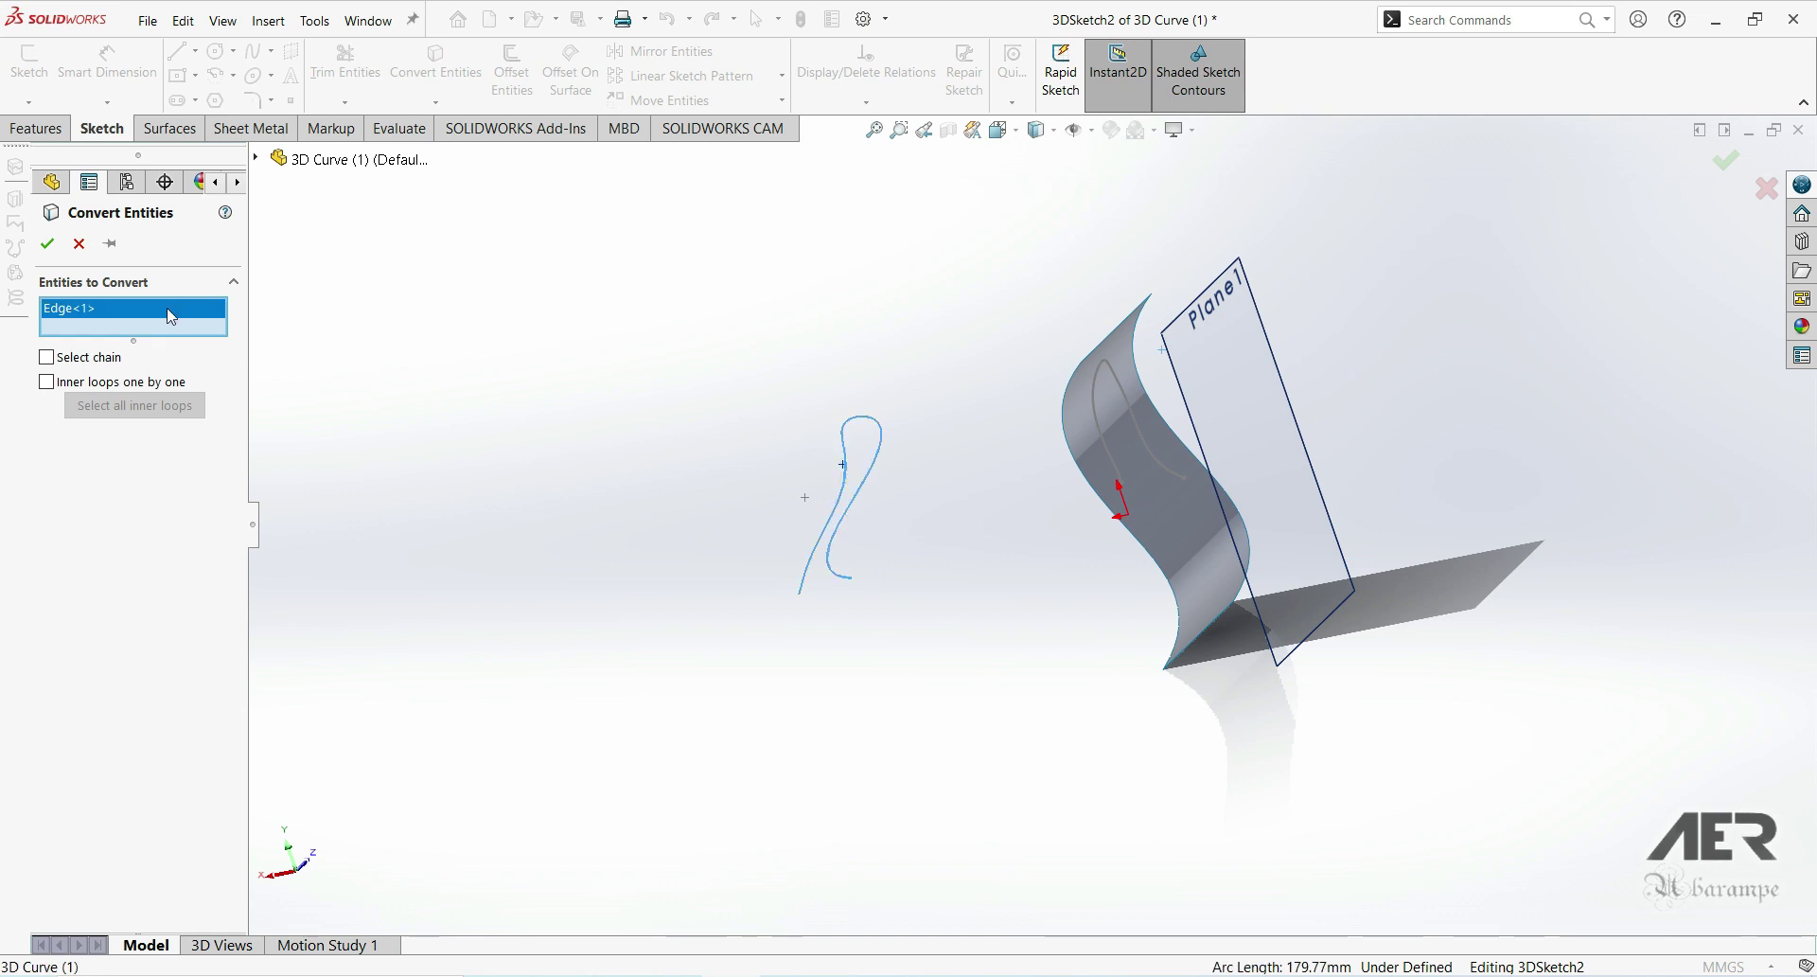
click(47, 245)
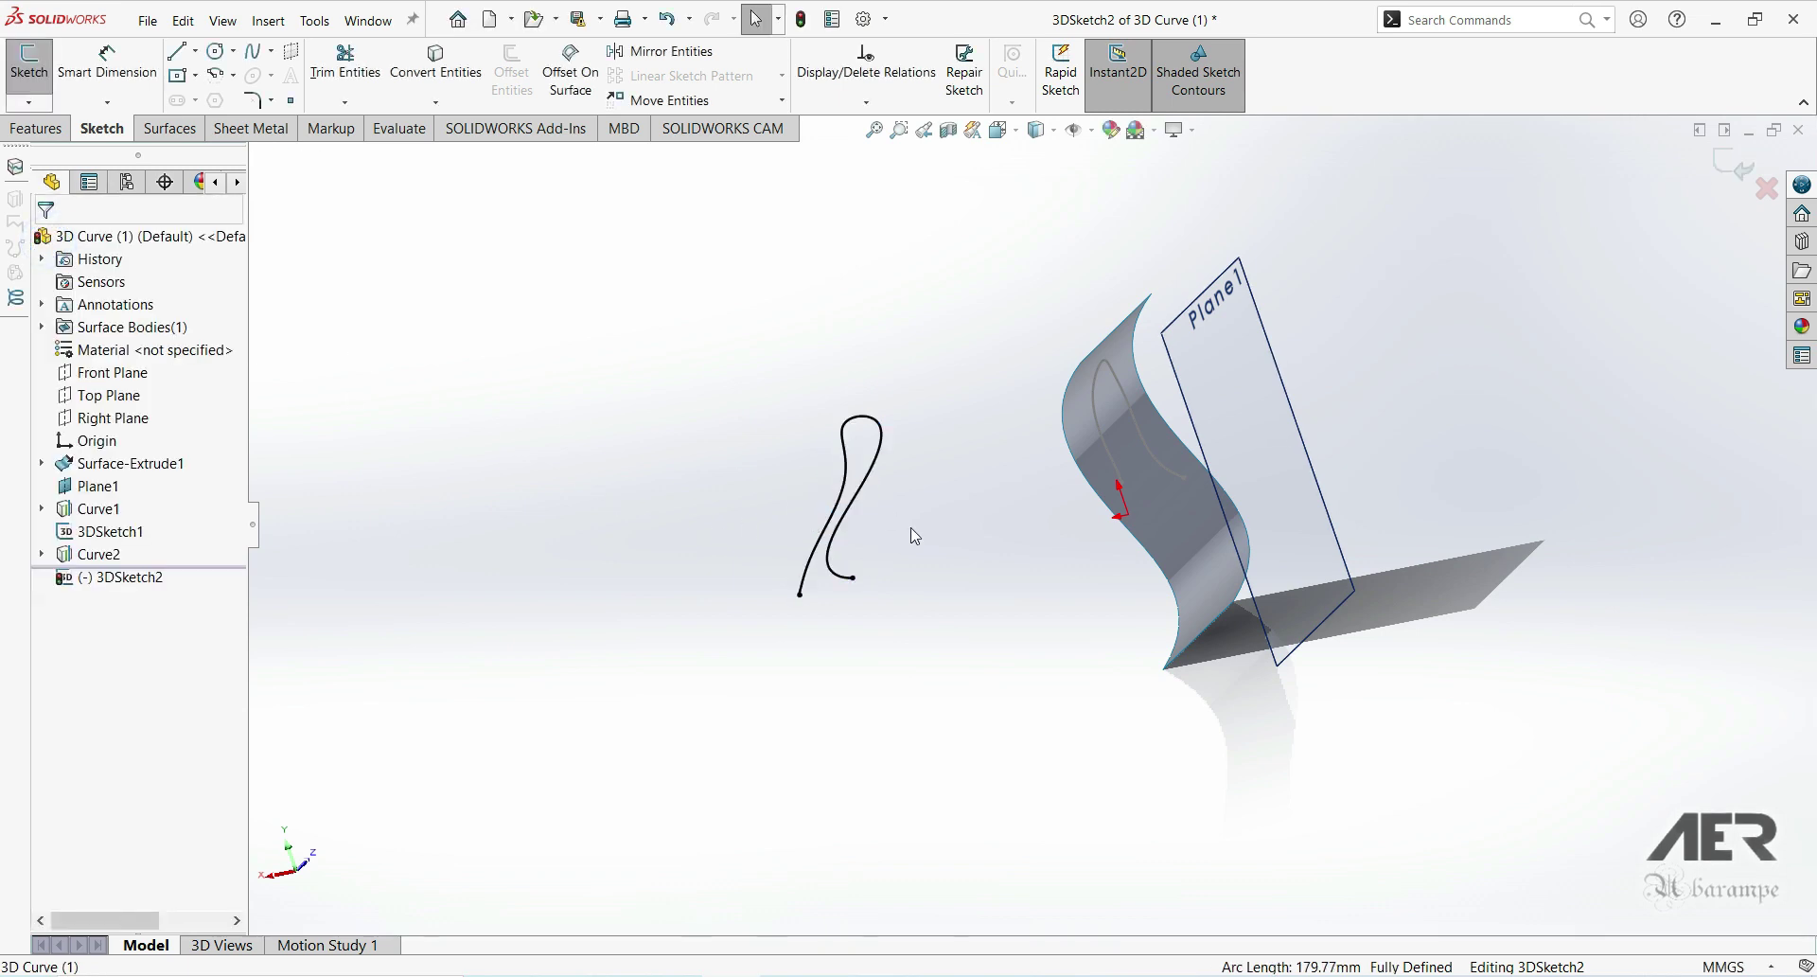
click(1717, 176)
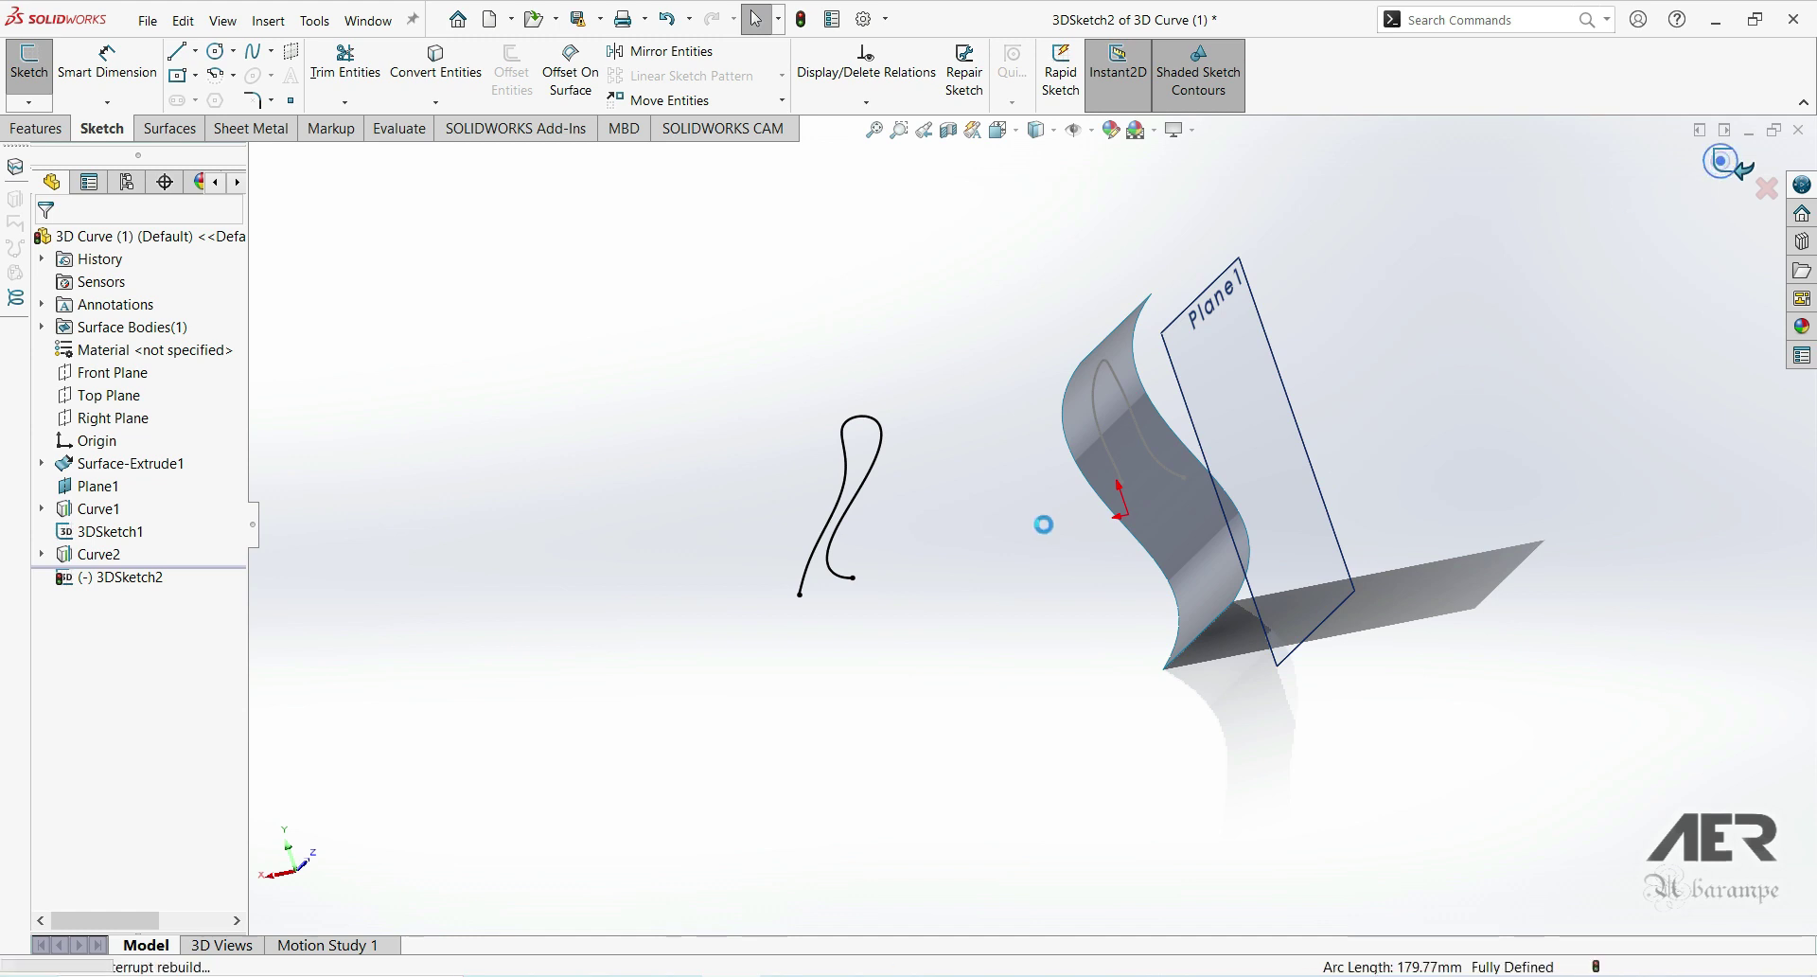
mouse_move(1047, 515)
middle_down()
mouse_move(985, 571)
mouse_move(1042, 531)
mouse_move(958, 481)
middle_up()
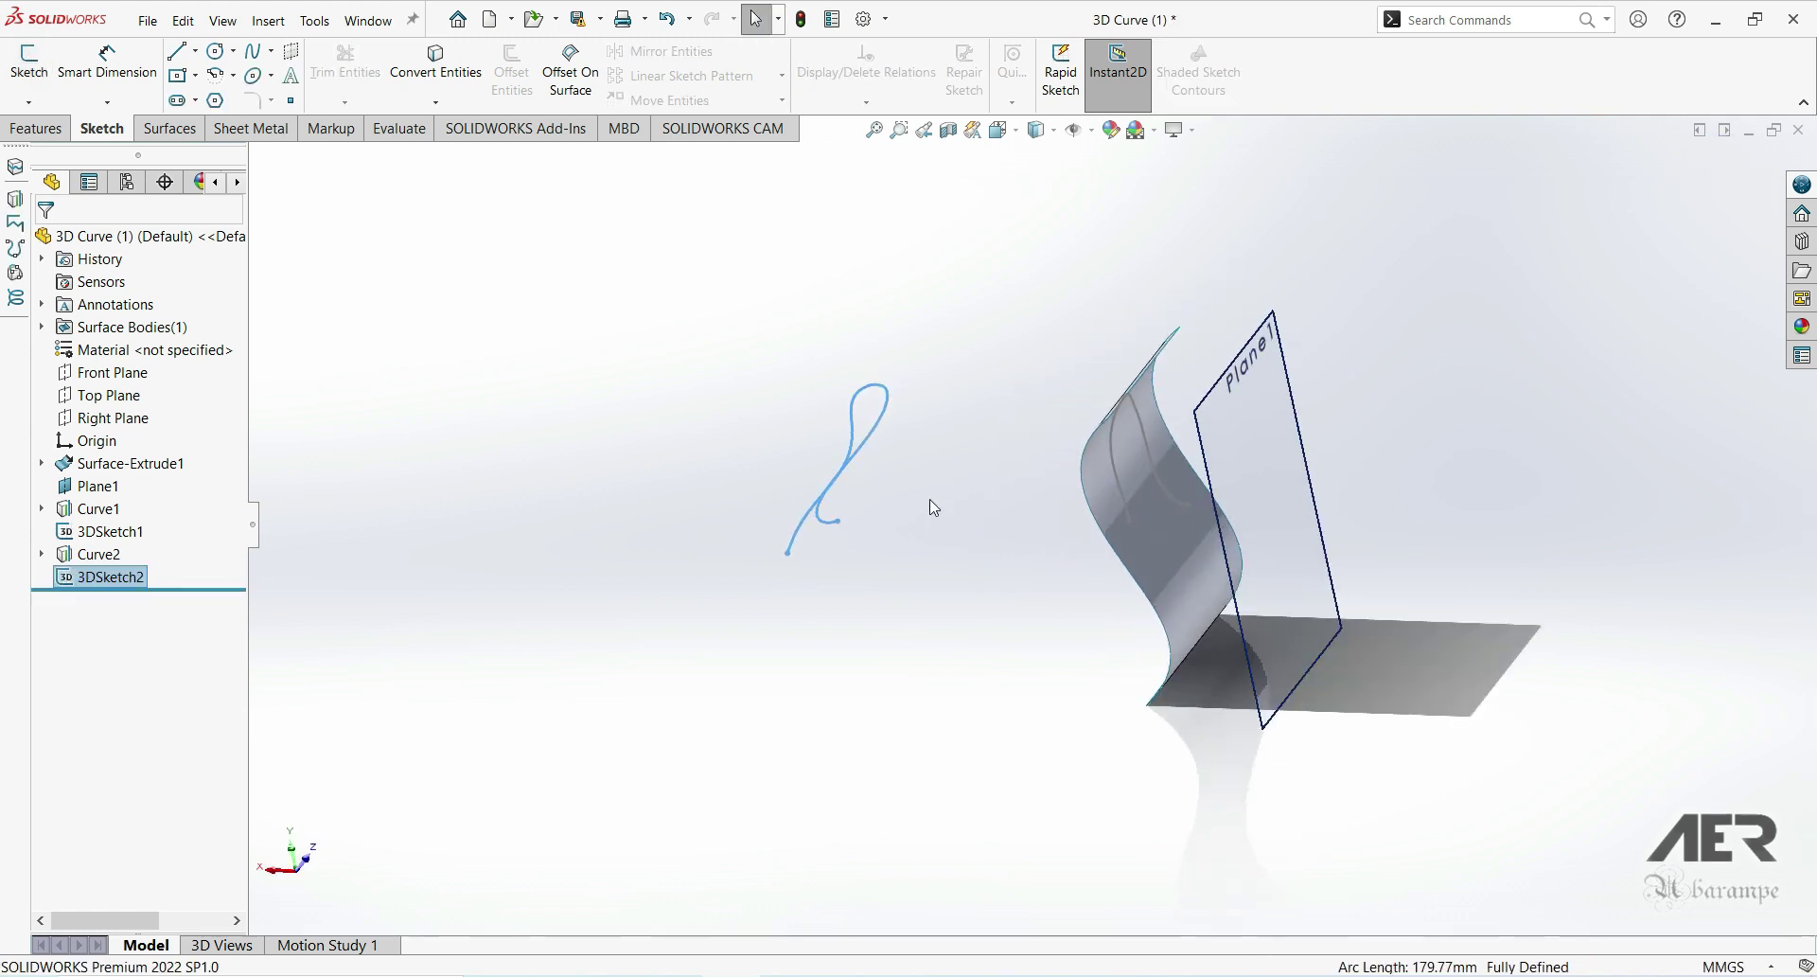
Step: Start a new sketch on Plane1 and view it face-on
click(890, 544)
middle_drag(928, 571, 968, 481)
click(1283, 471)
middle_drag(1287, 473, 1042, 491)
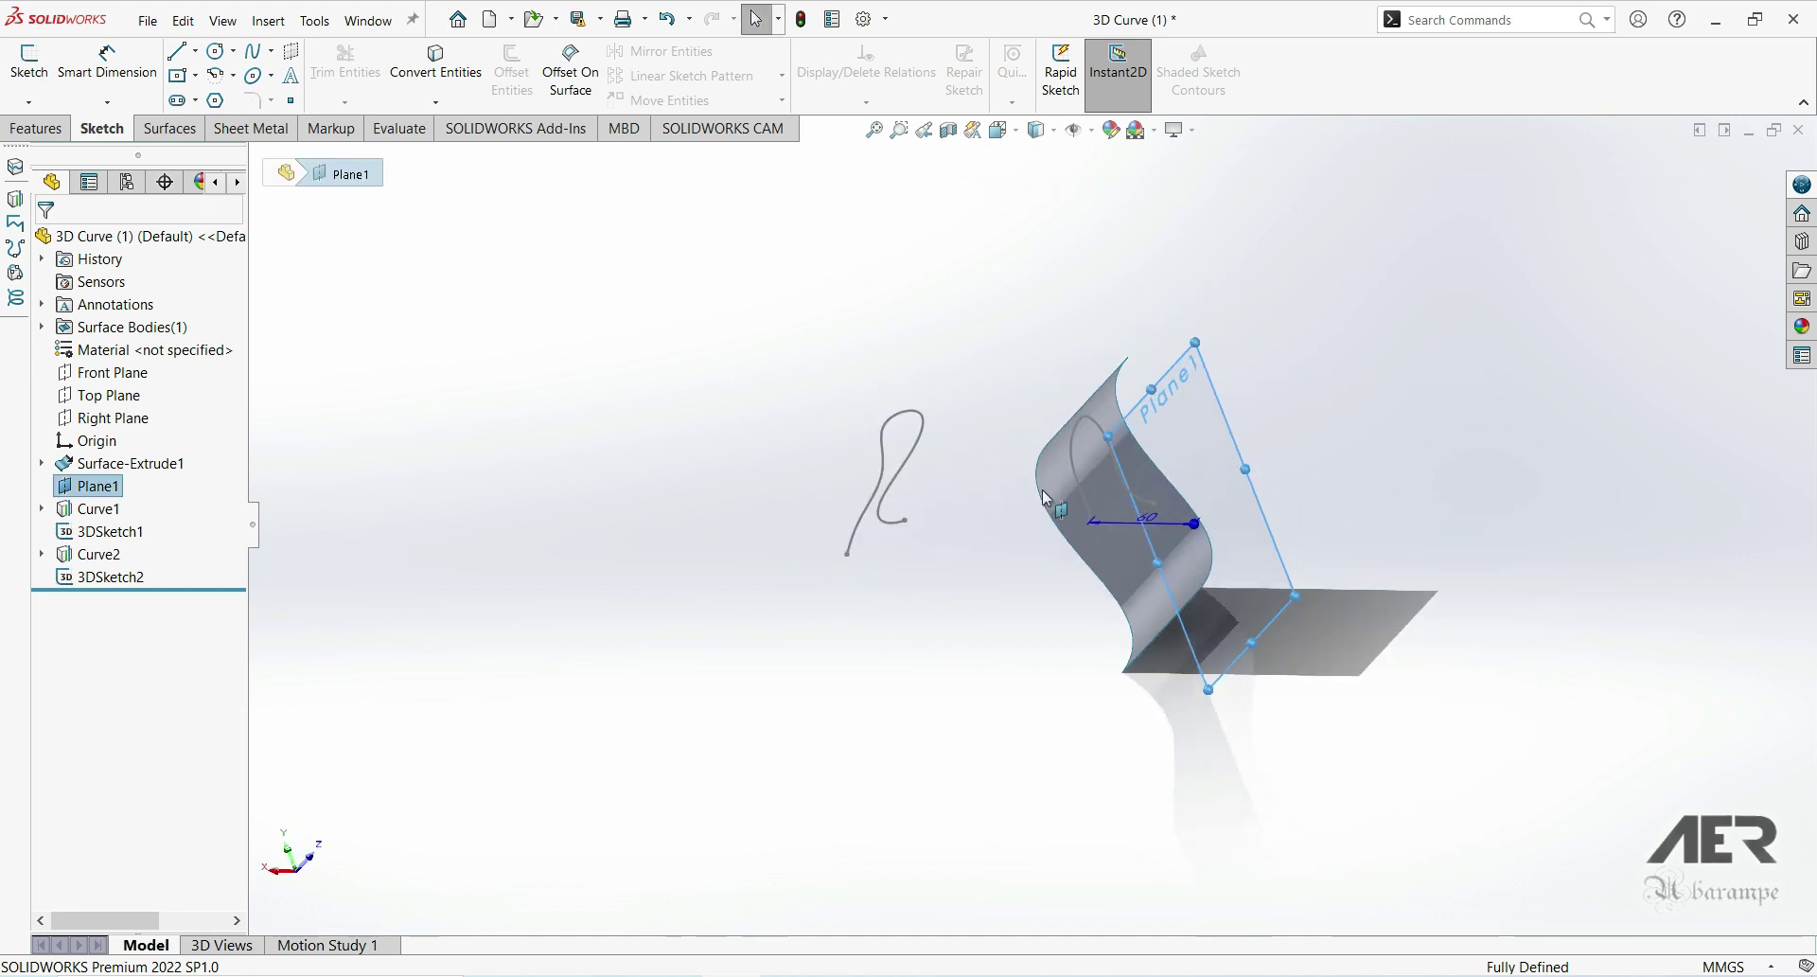
click(29, 61)
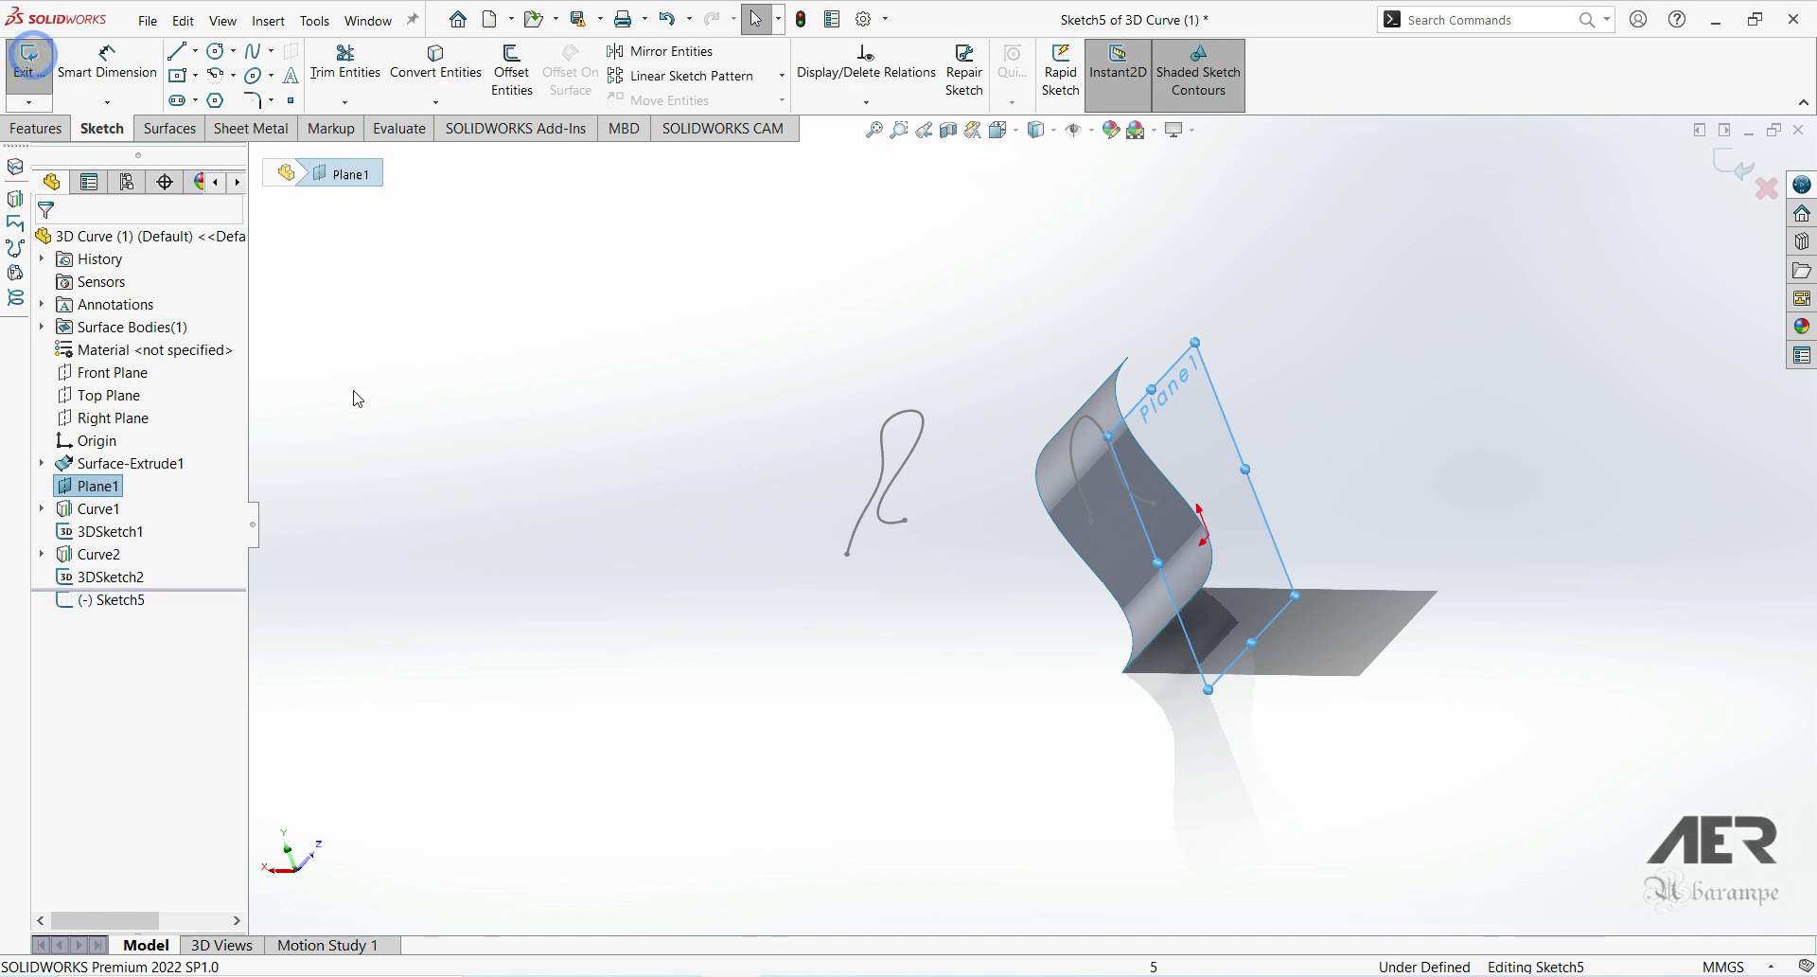
click(1016, 133)
click(1100, 244)
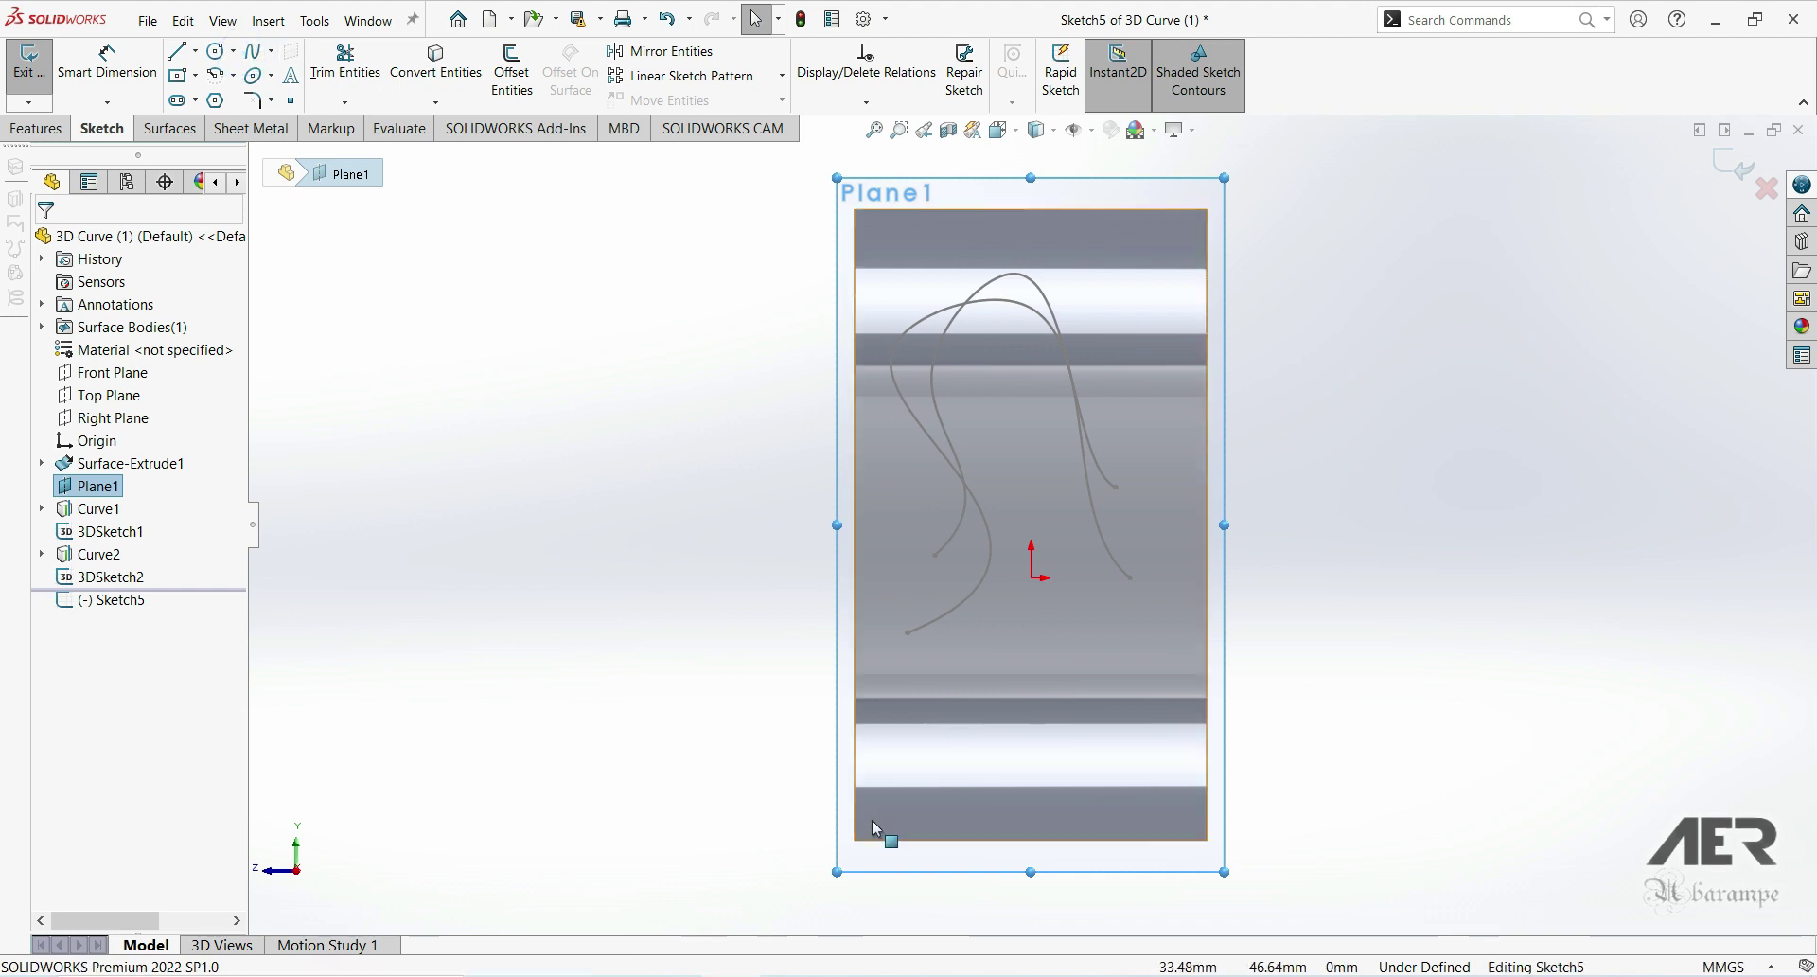
Step: Draw a six-point looping spline low on Plane1 and close Sketch5
key(s)
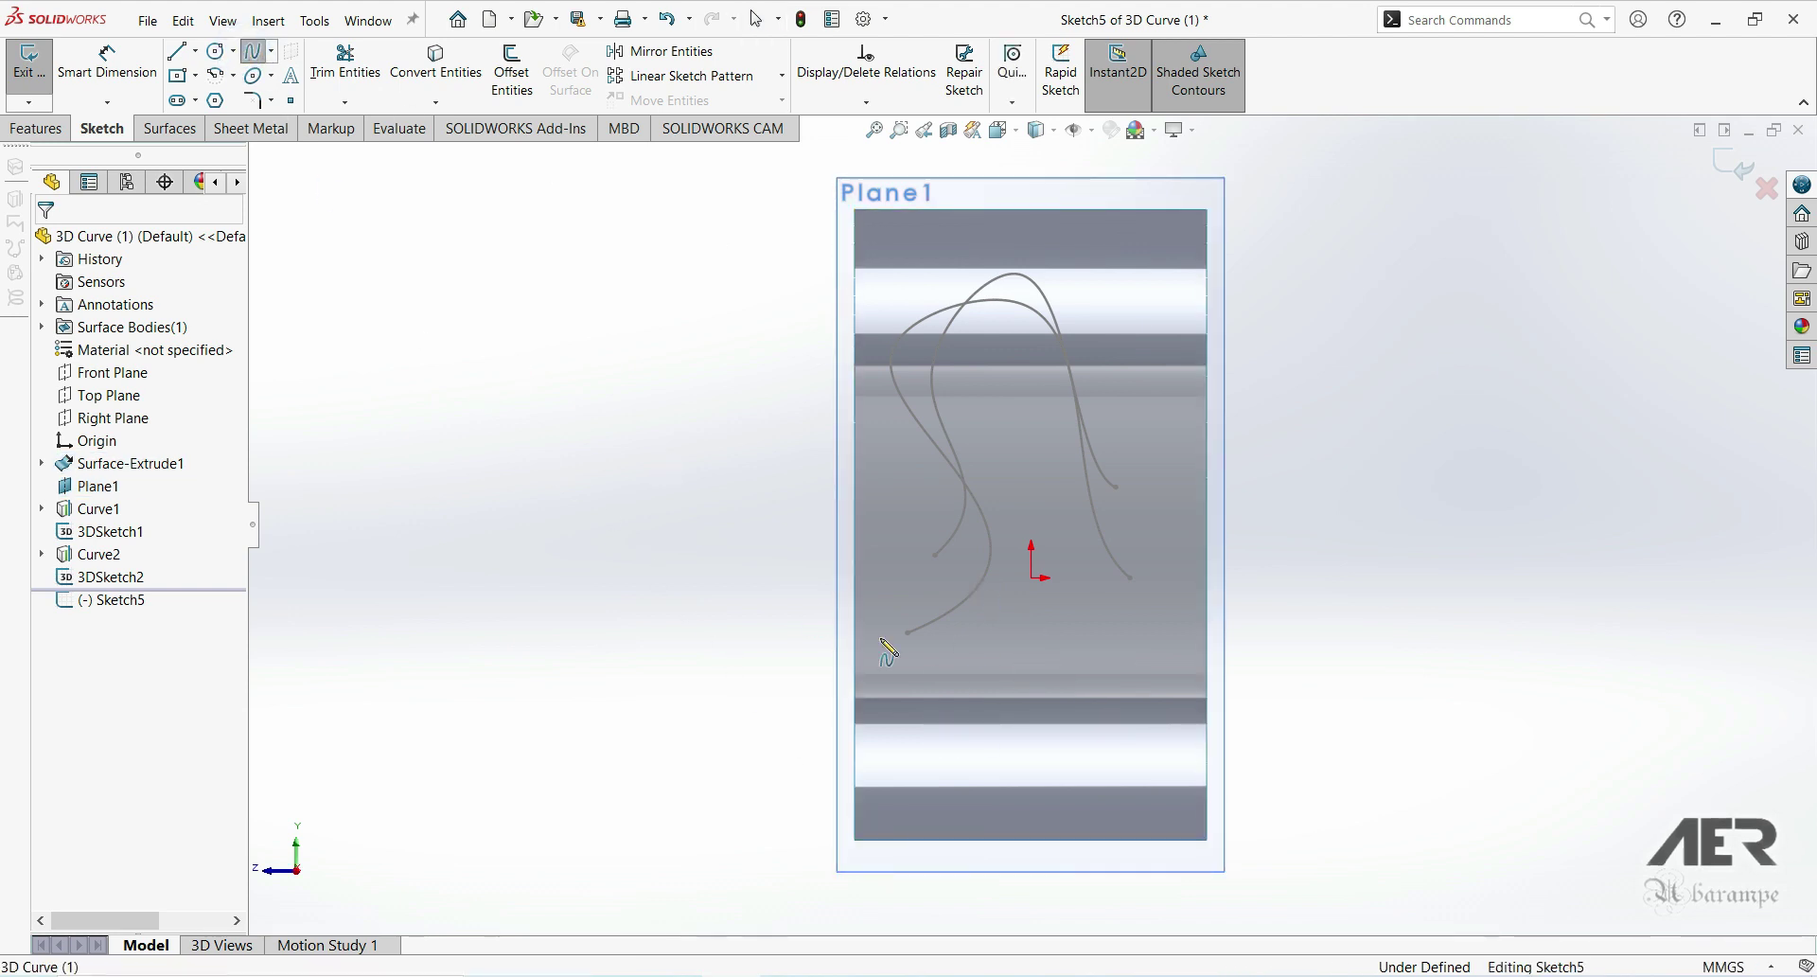
click(984, 691)
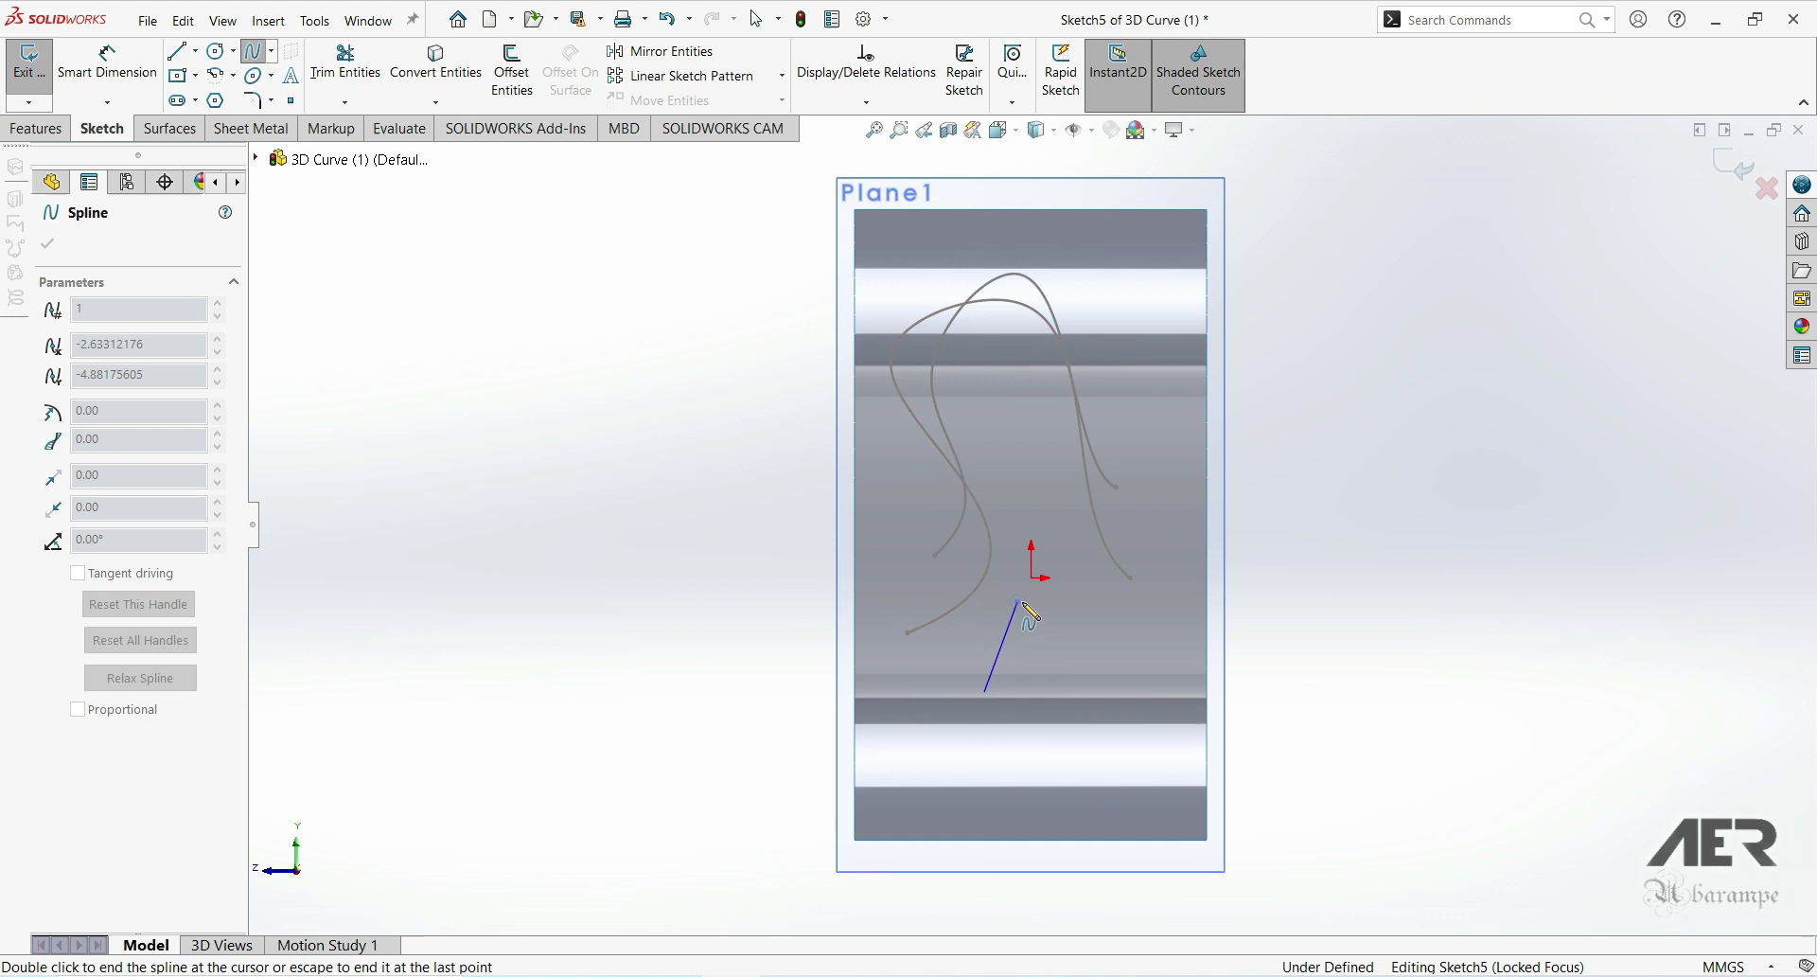
click(1019, 601)
click(1137, 675)
click(1079, 729)
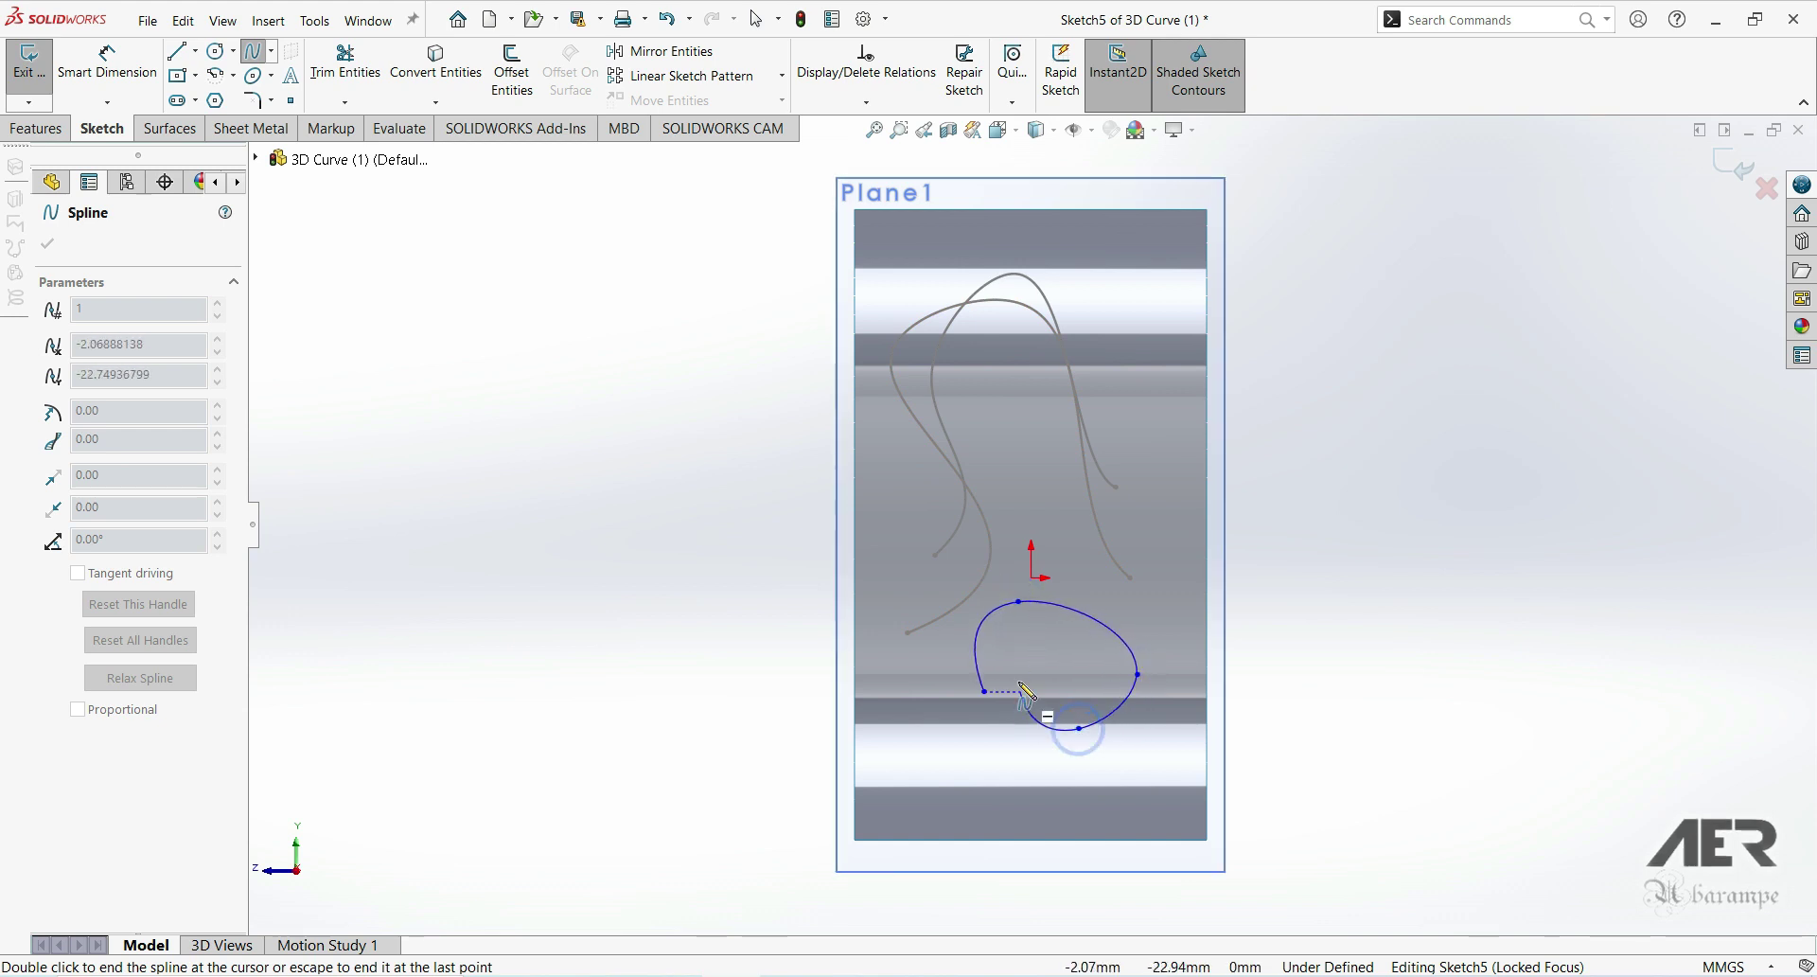
click(1019, 662)
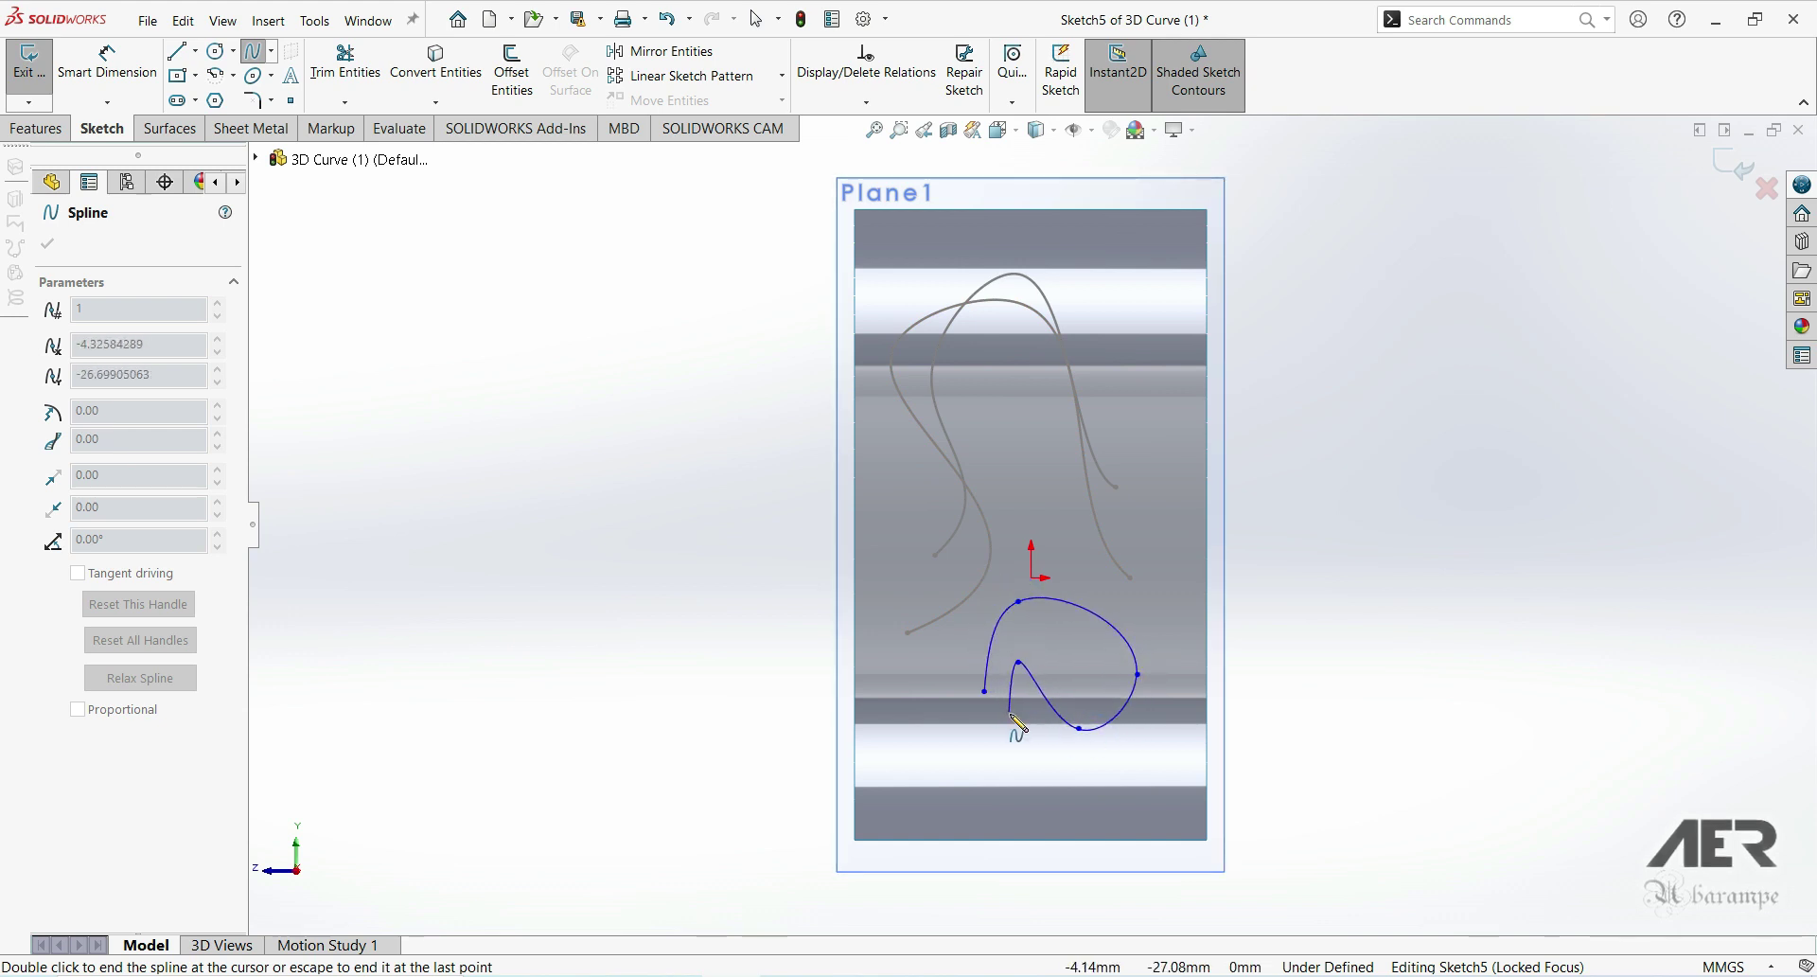
click(1010, 712)
key(Escape)
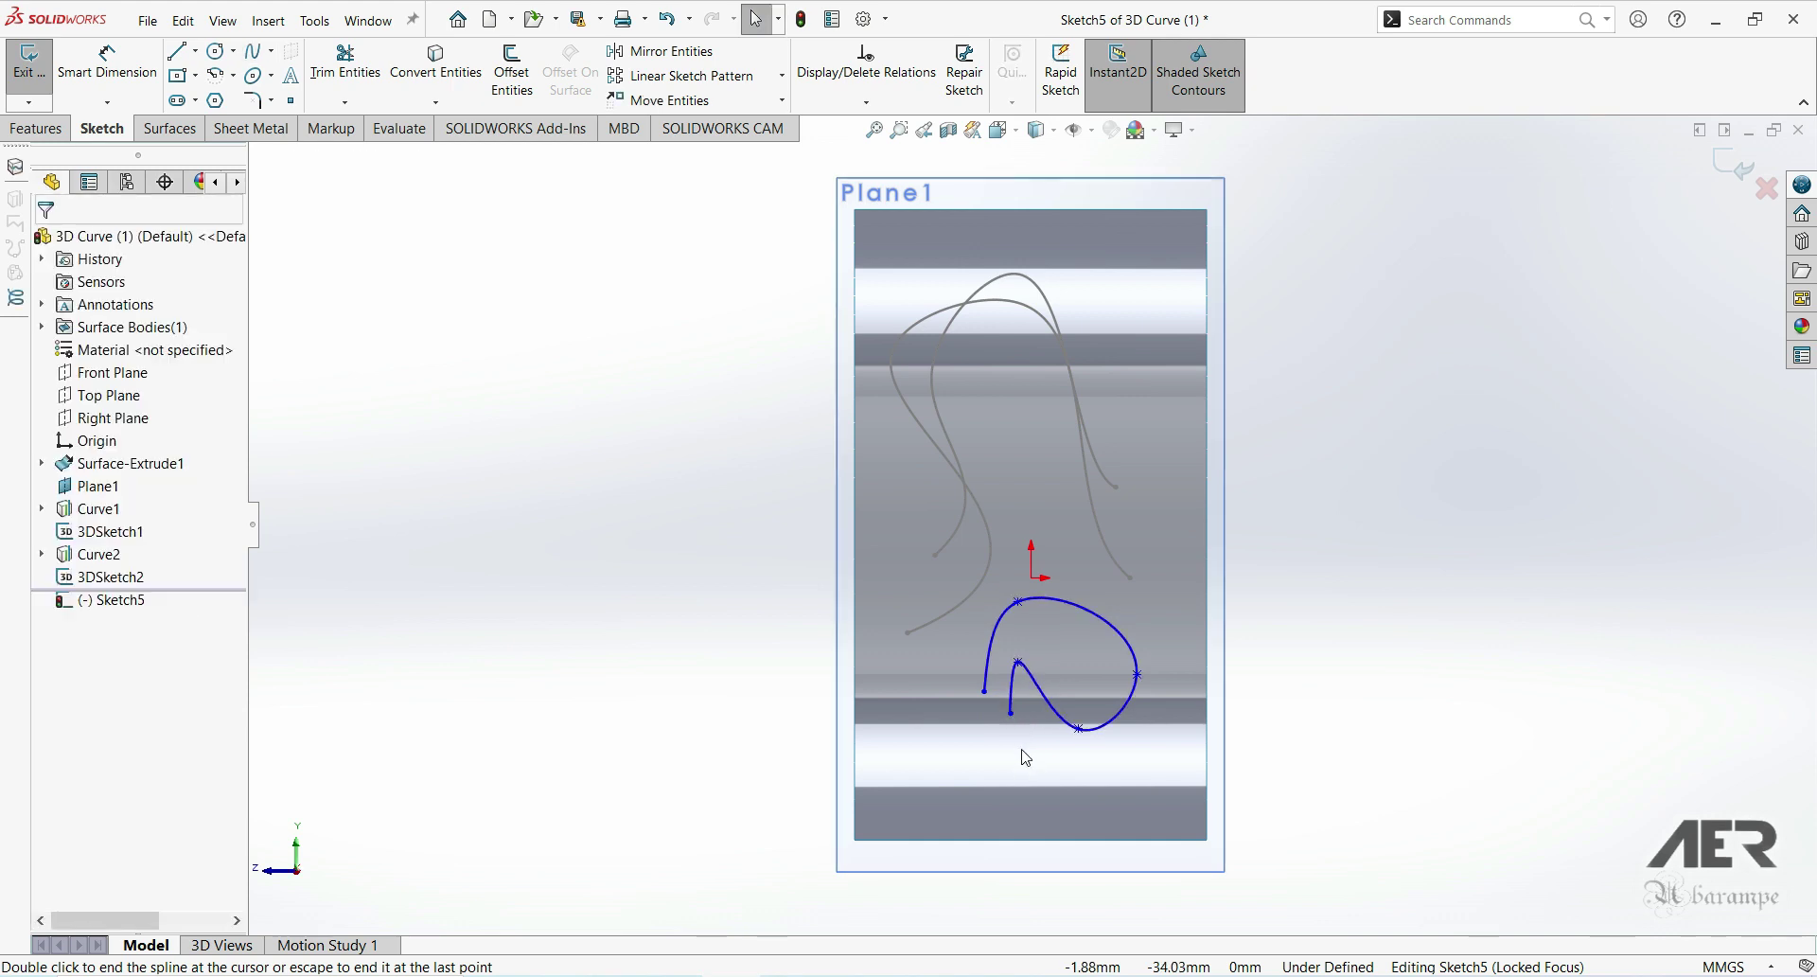
click(1728, 174)
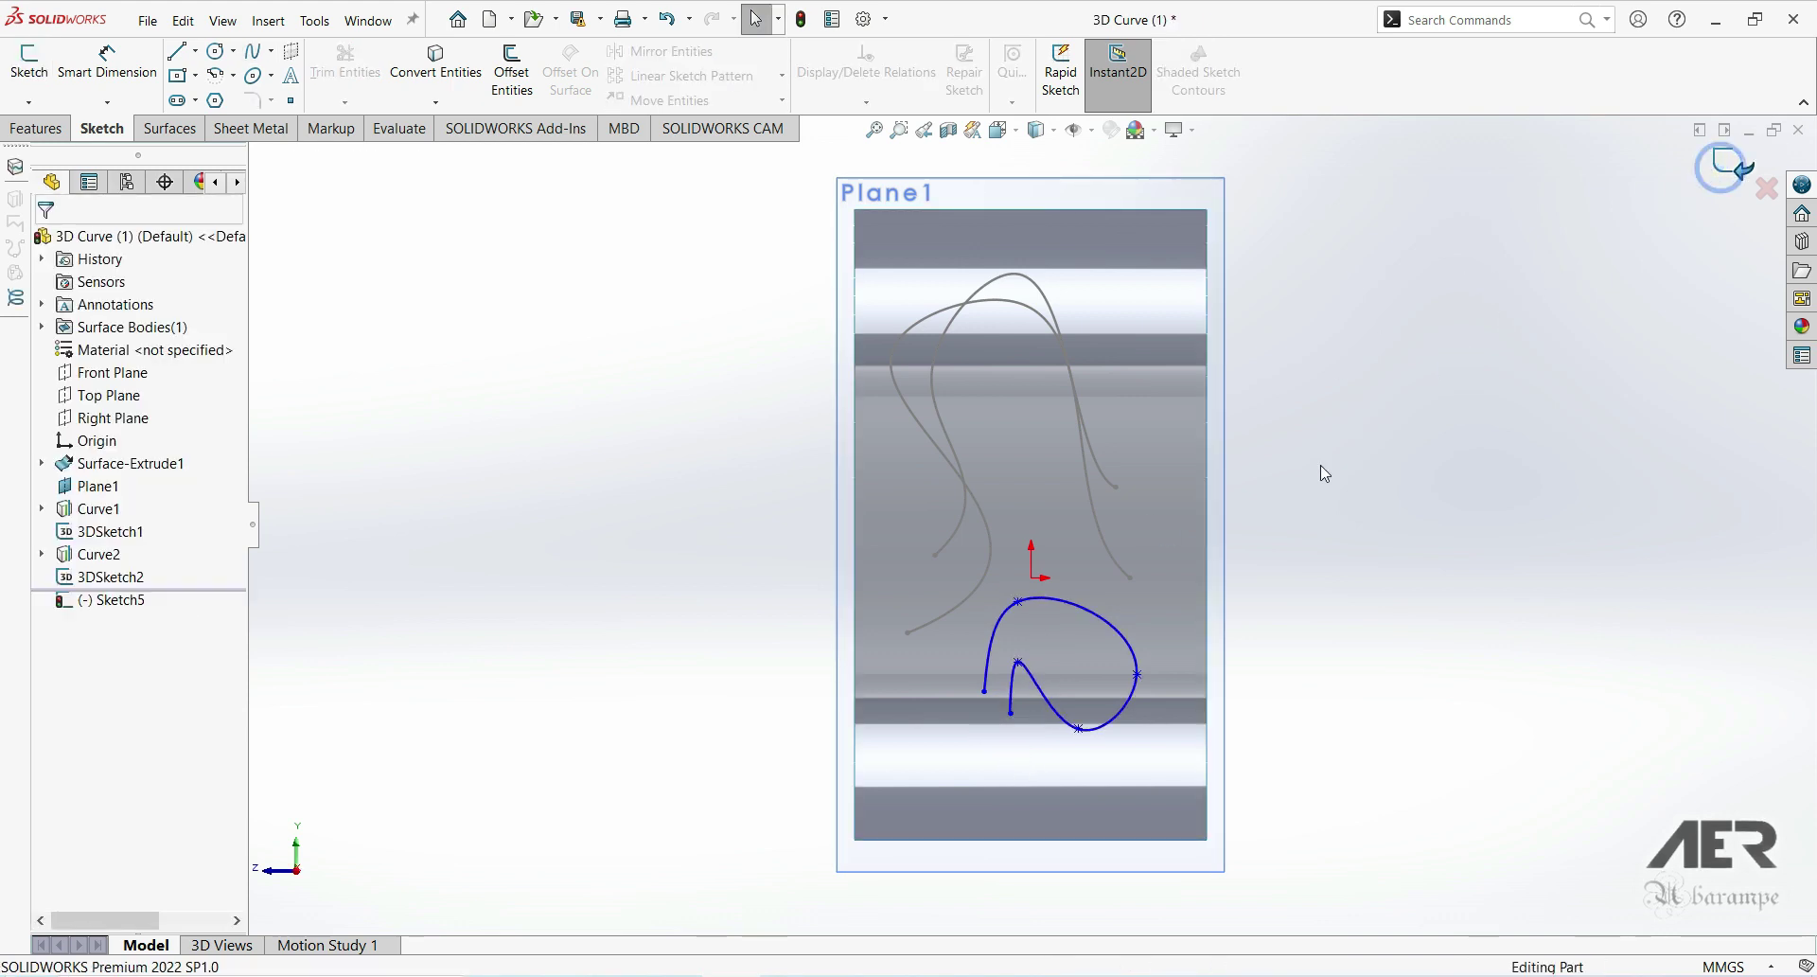
Step: Extrude Sketch5's looping spline 100 mm as Surface-Extrude2 through the wavy surface
middle_drag(1162, 626, 969, 512)
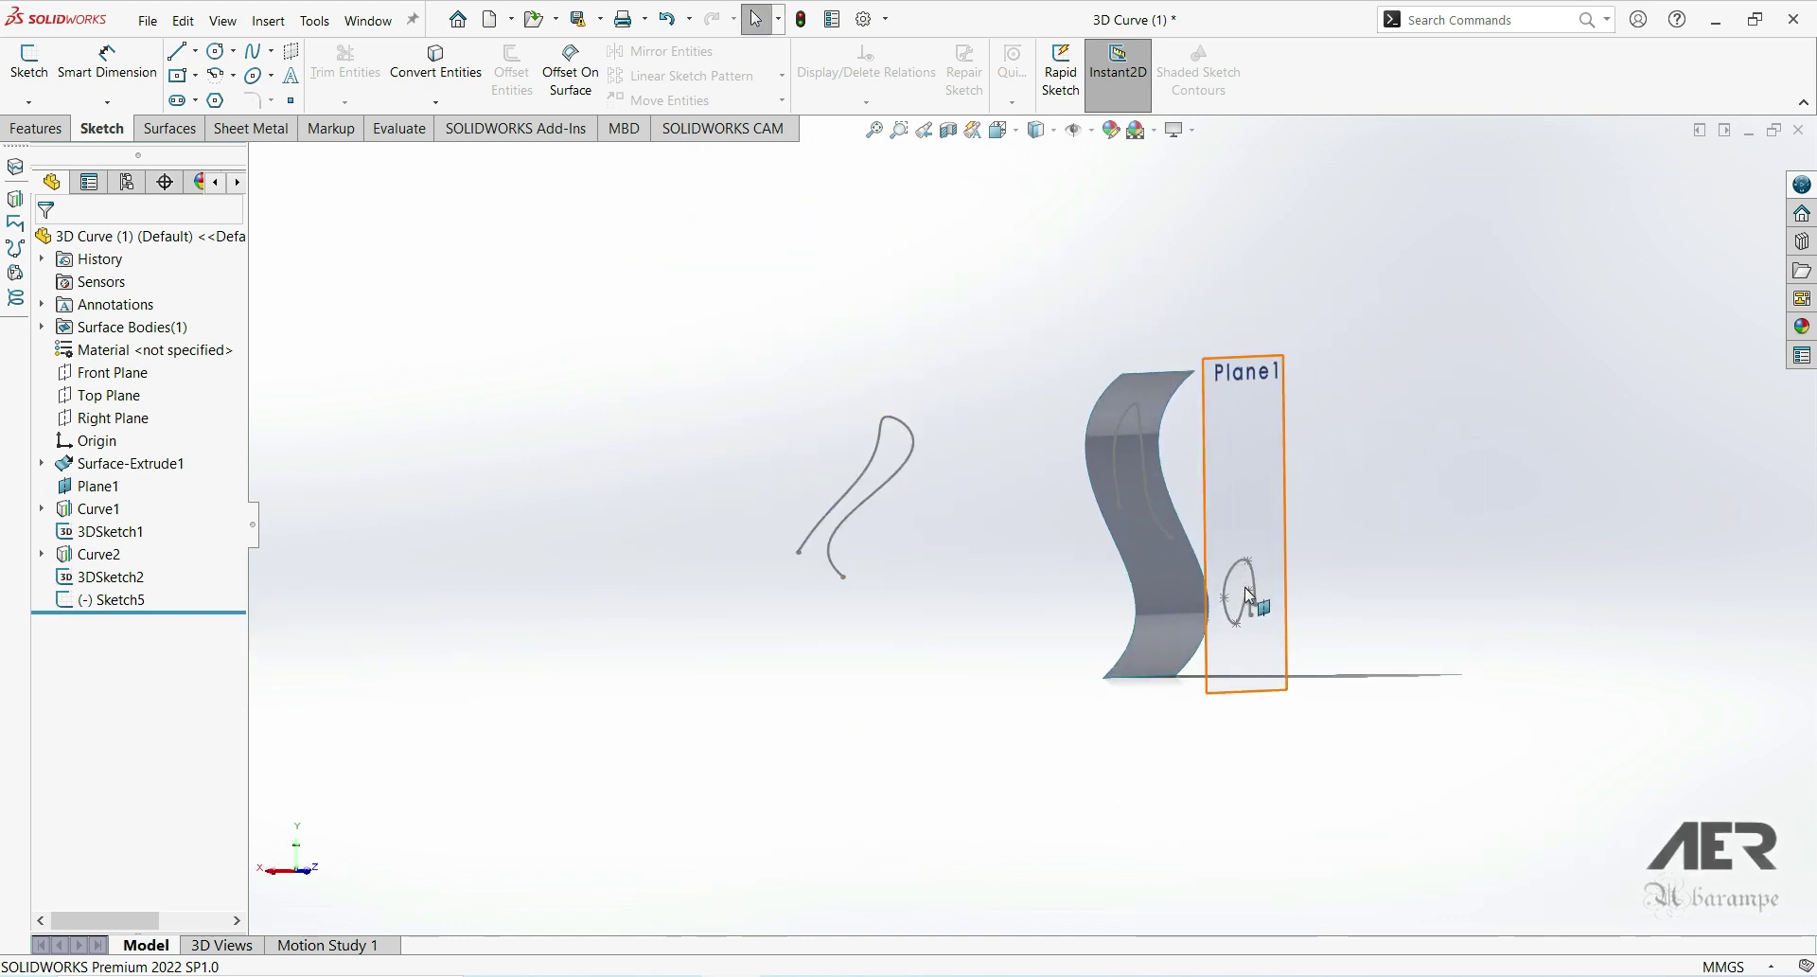
middle_drag(1155, 700, 830, 600)
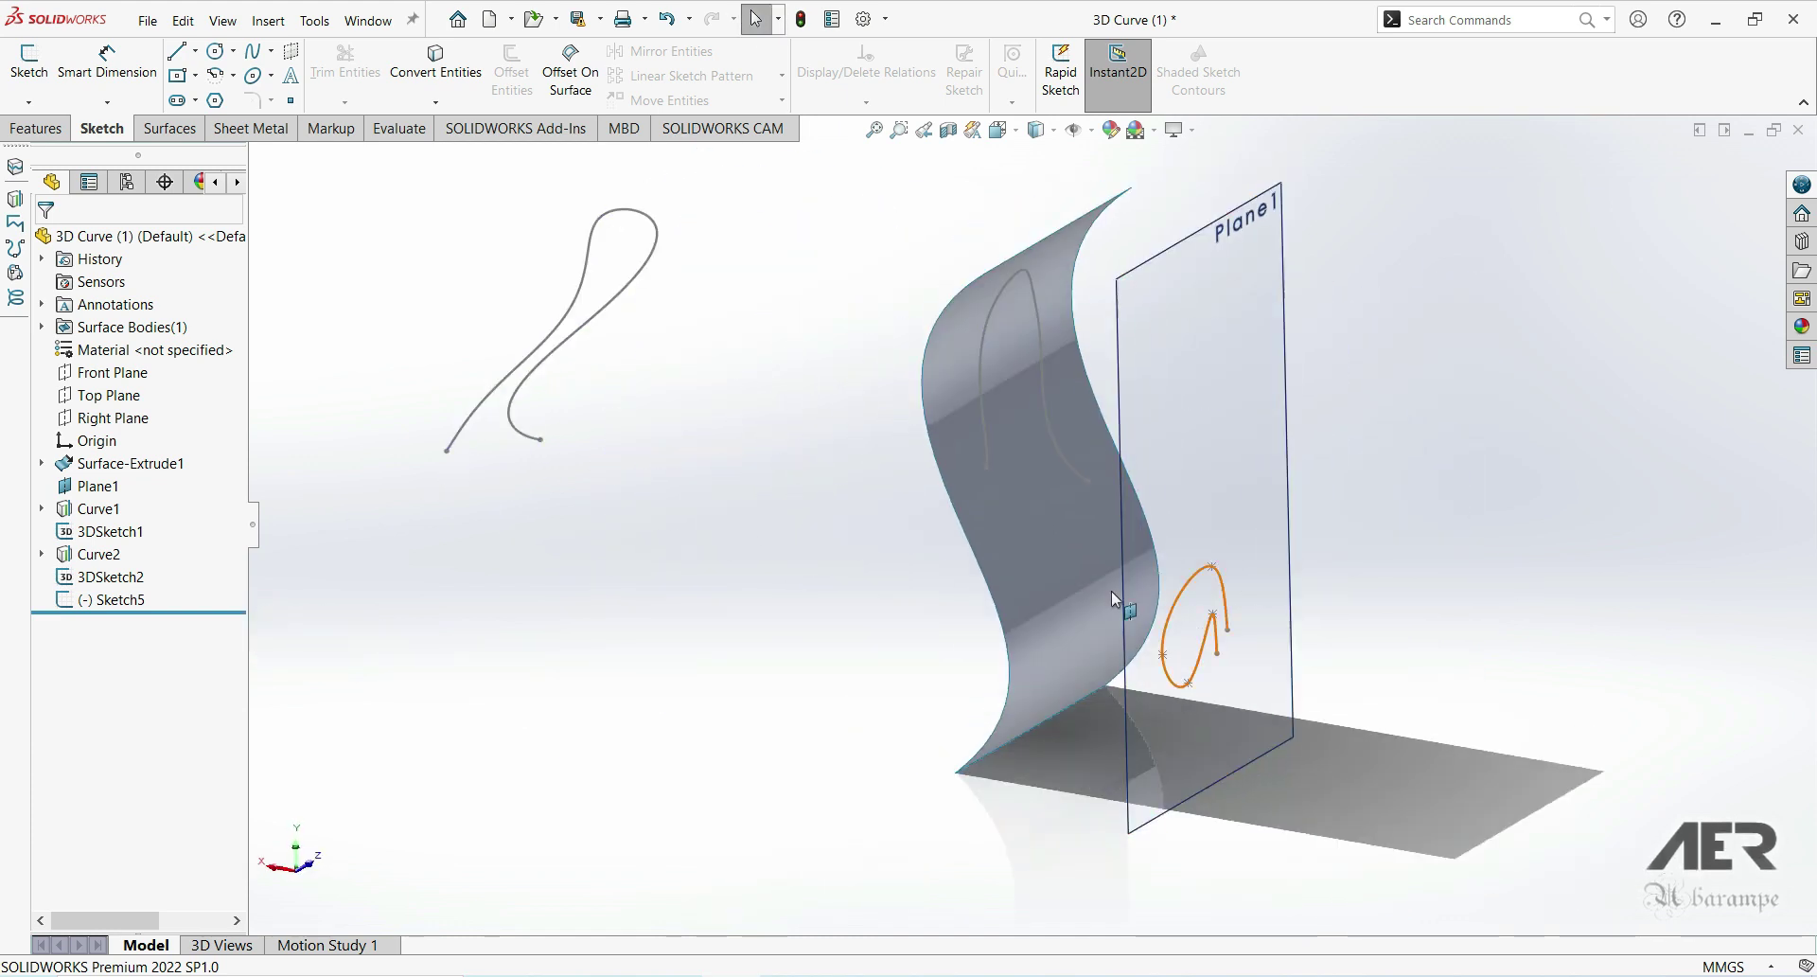
click(169, 129)
click(36, 68)
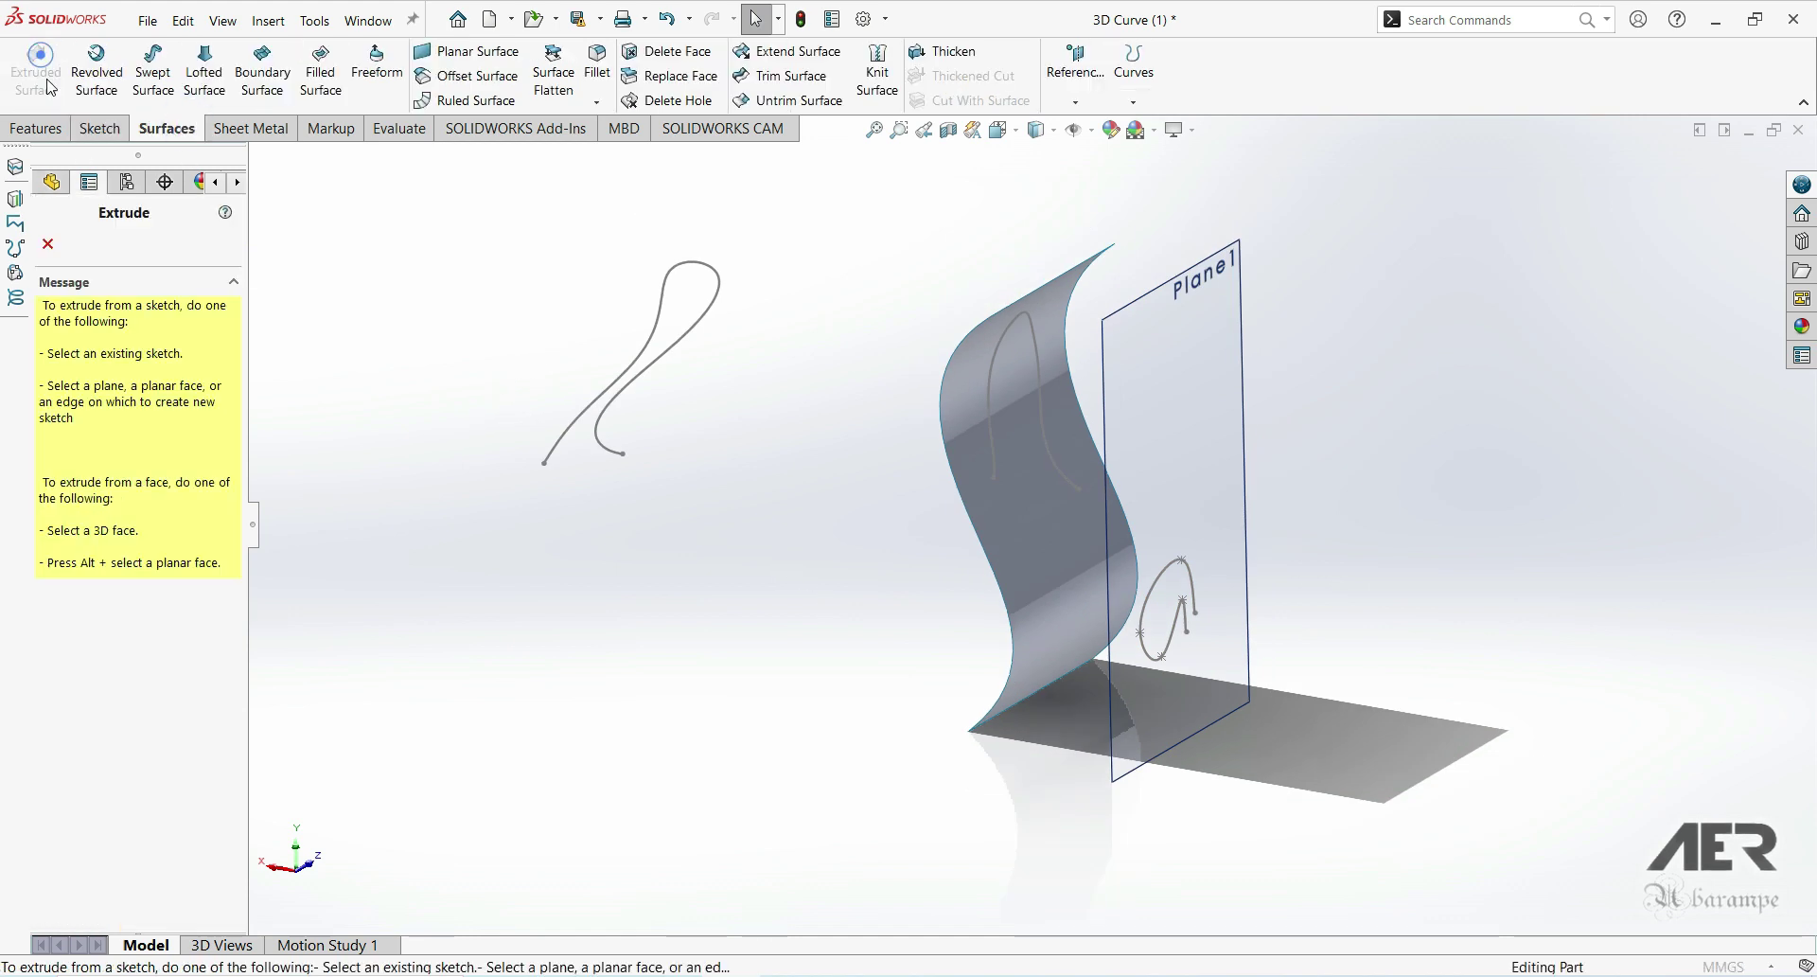
click(1157, 578)
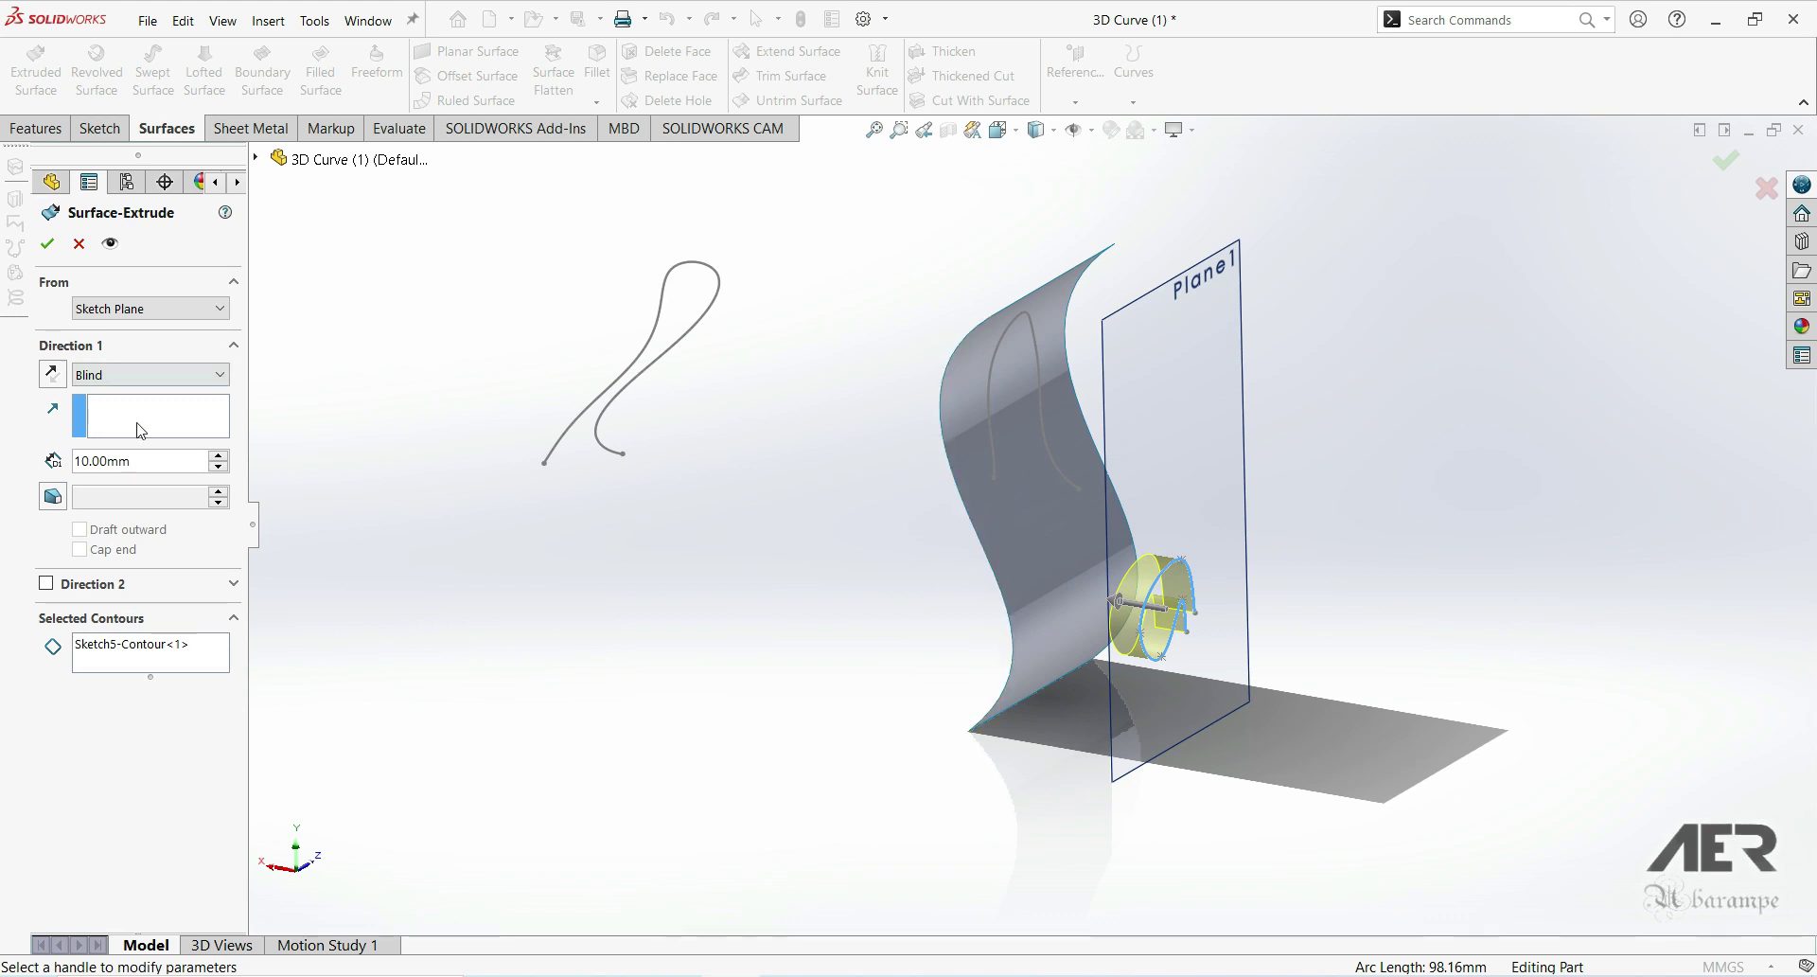
click(216, 456)
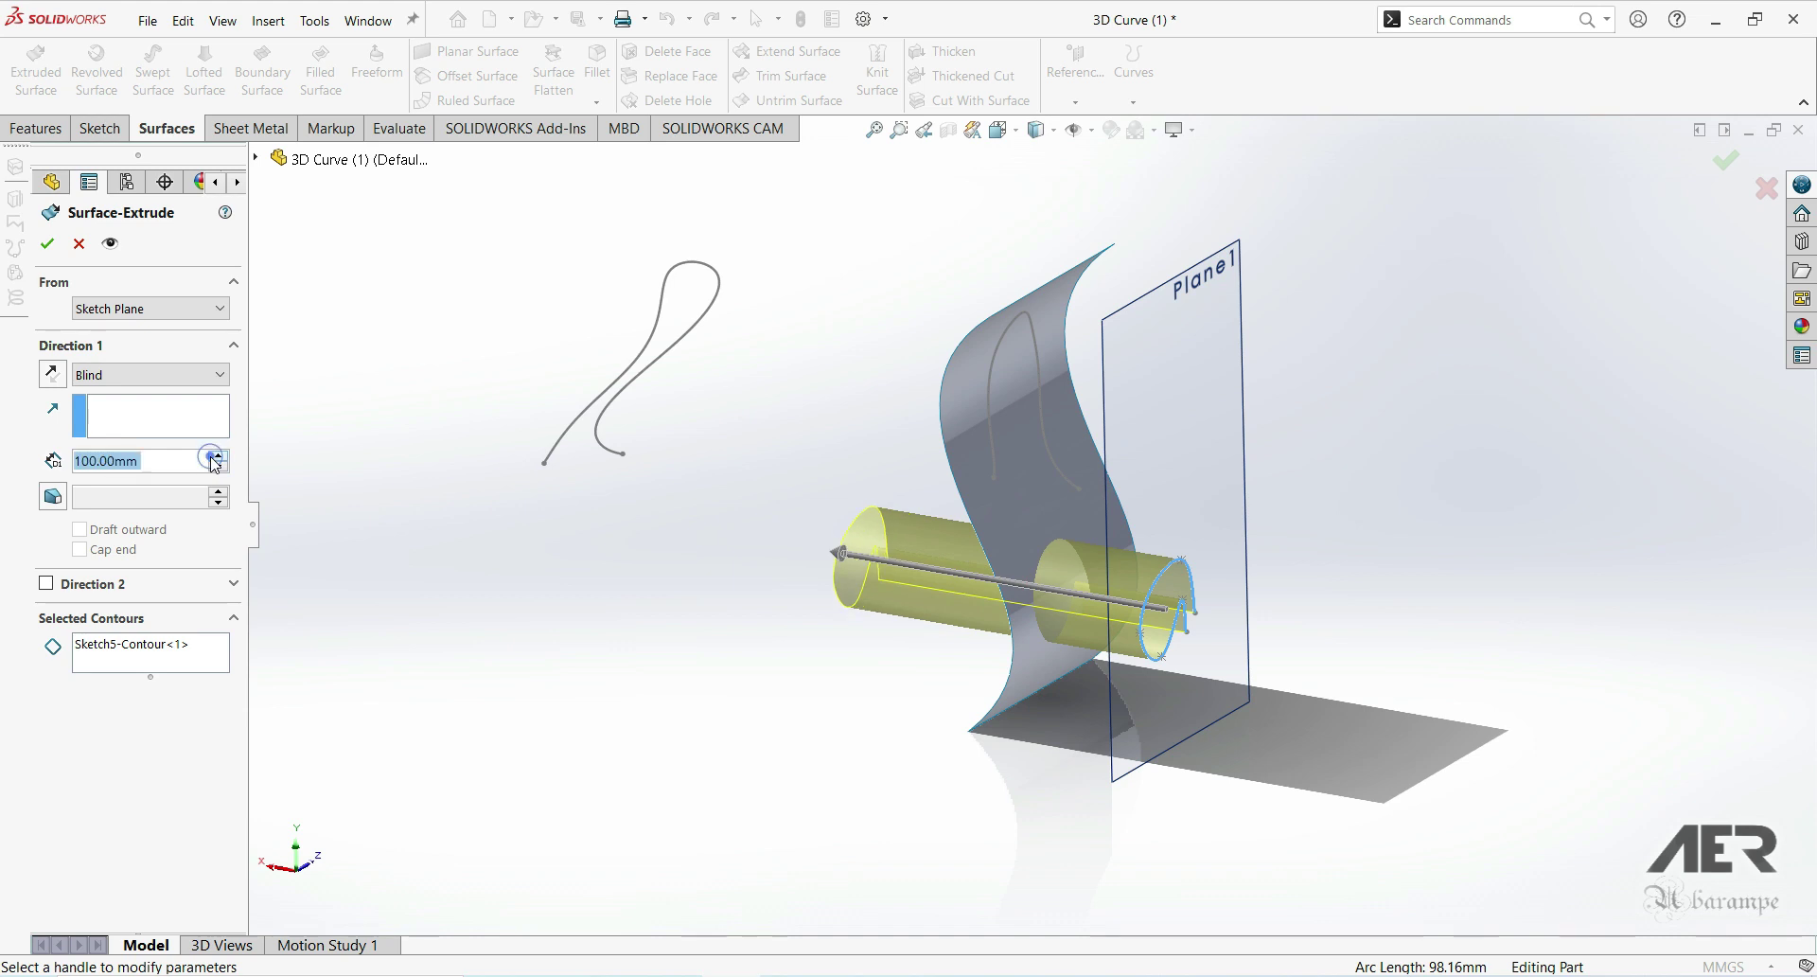
middle_drag(702, 592, 478, 437)
click(47, 243)
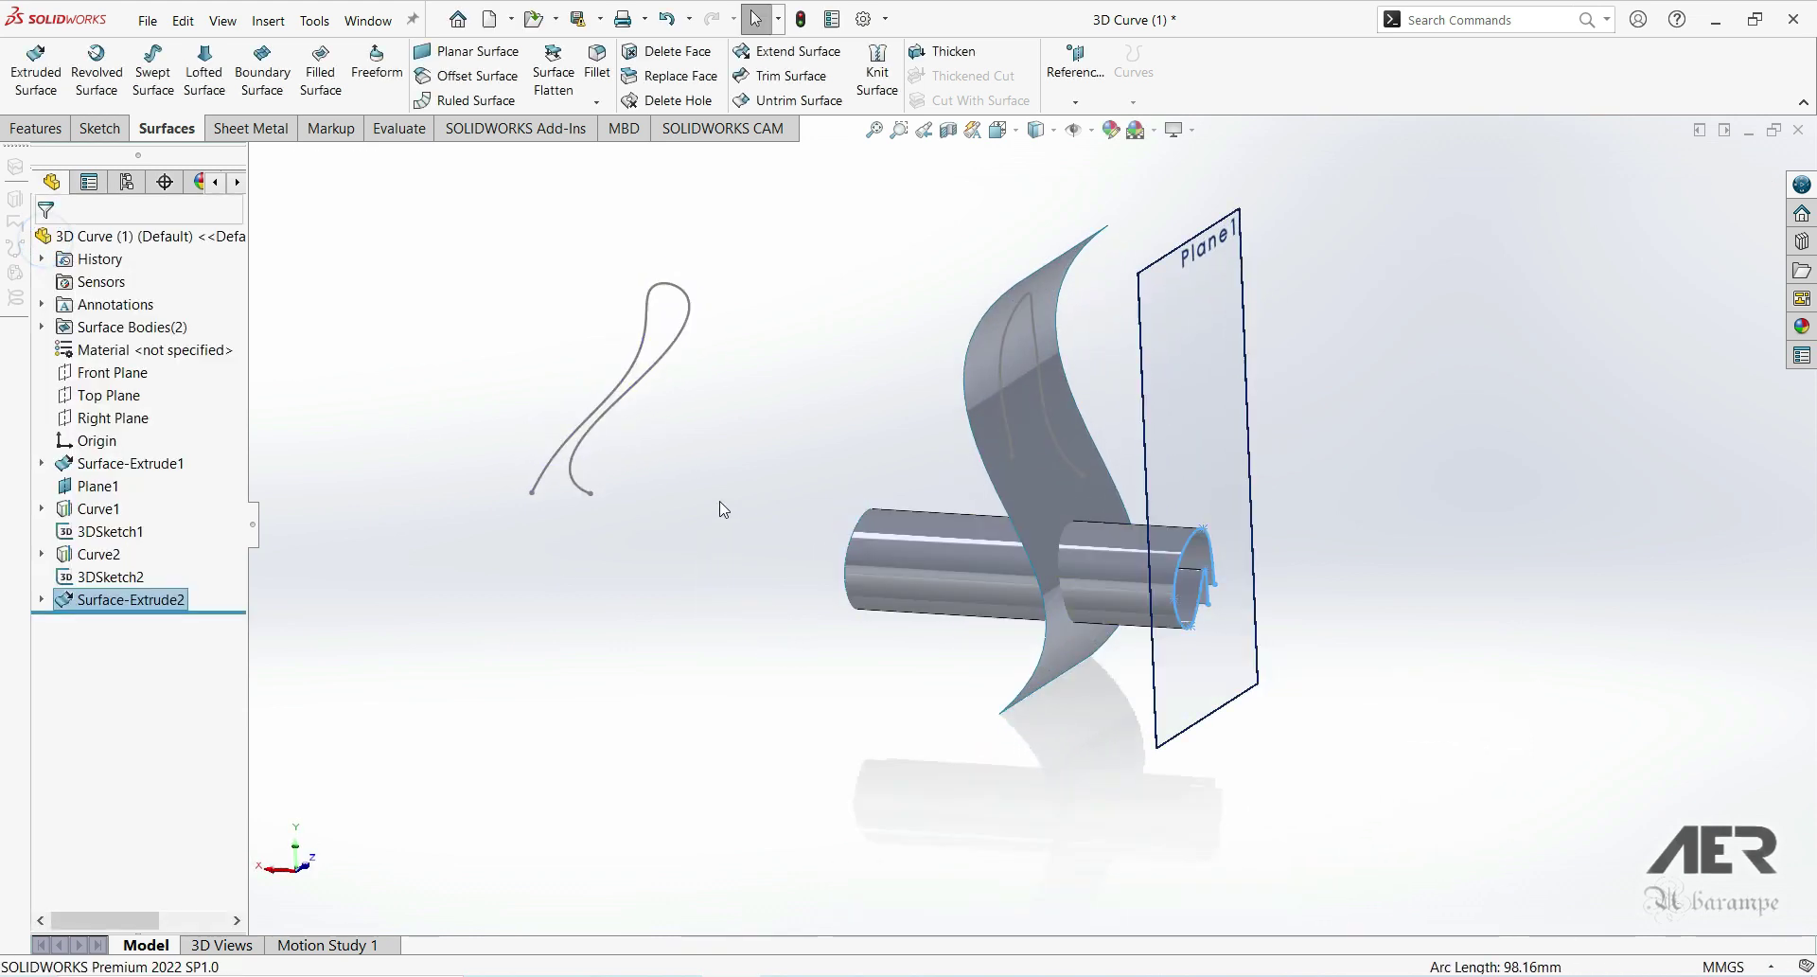
Step: Create an Intersection Curve between the wavy surface and Surface-Extrude2 in 3DSketch3
middle_drag(944, 581, 1161, 602)
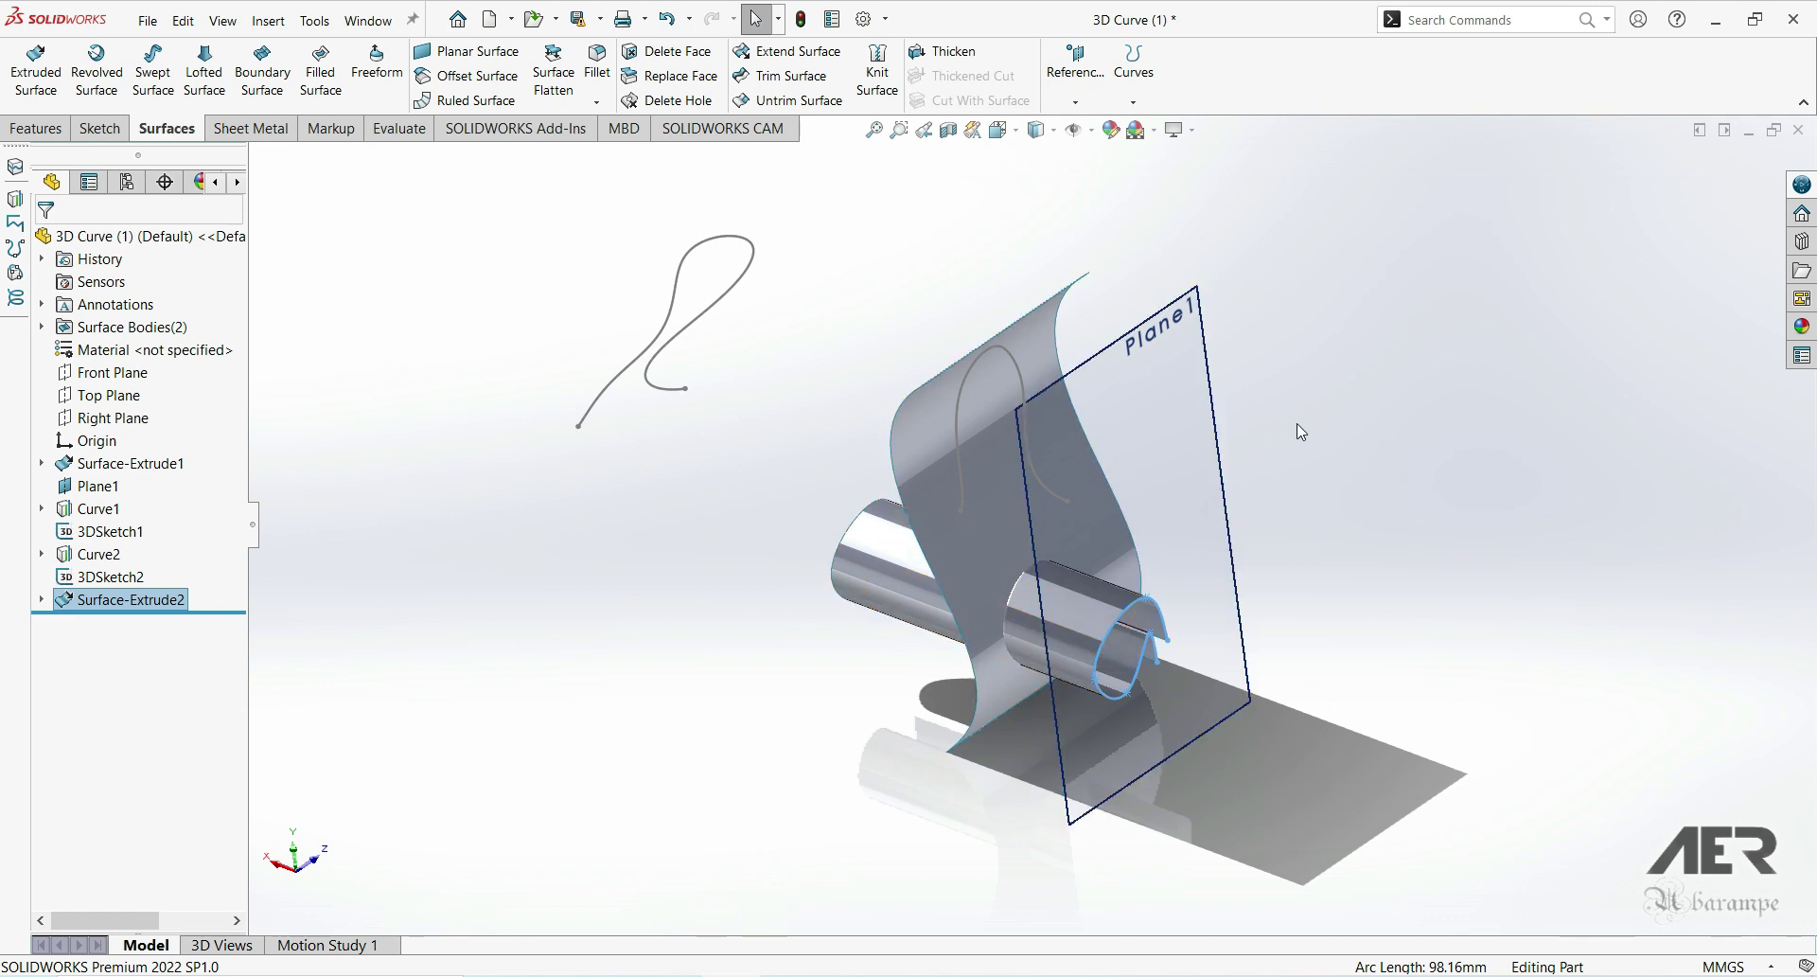
click(335, 25)
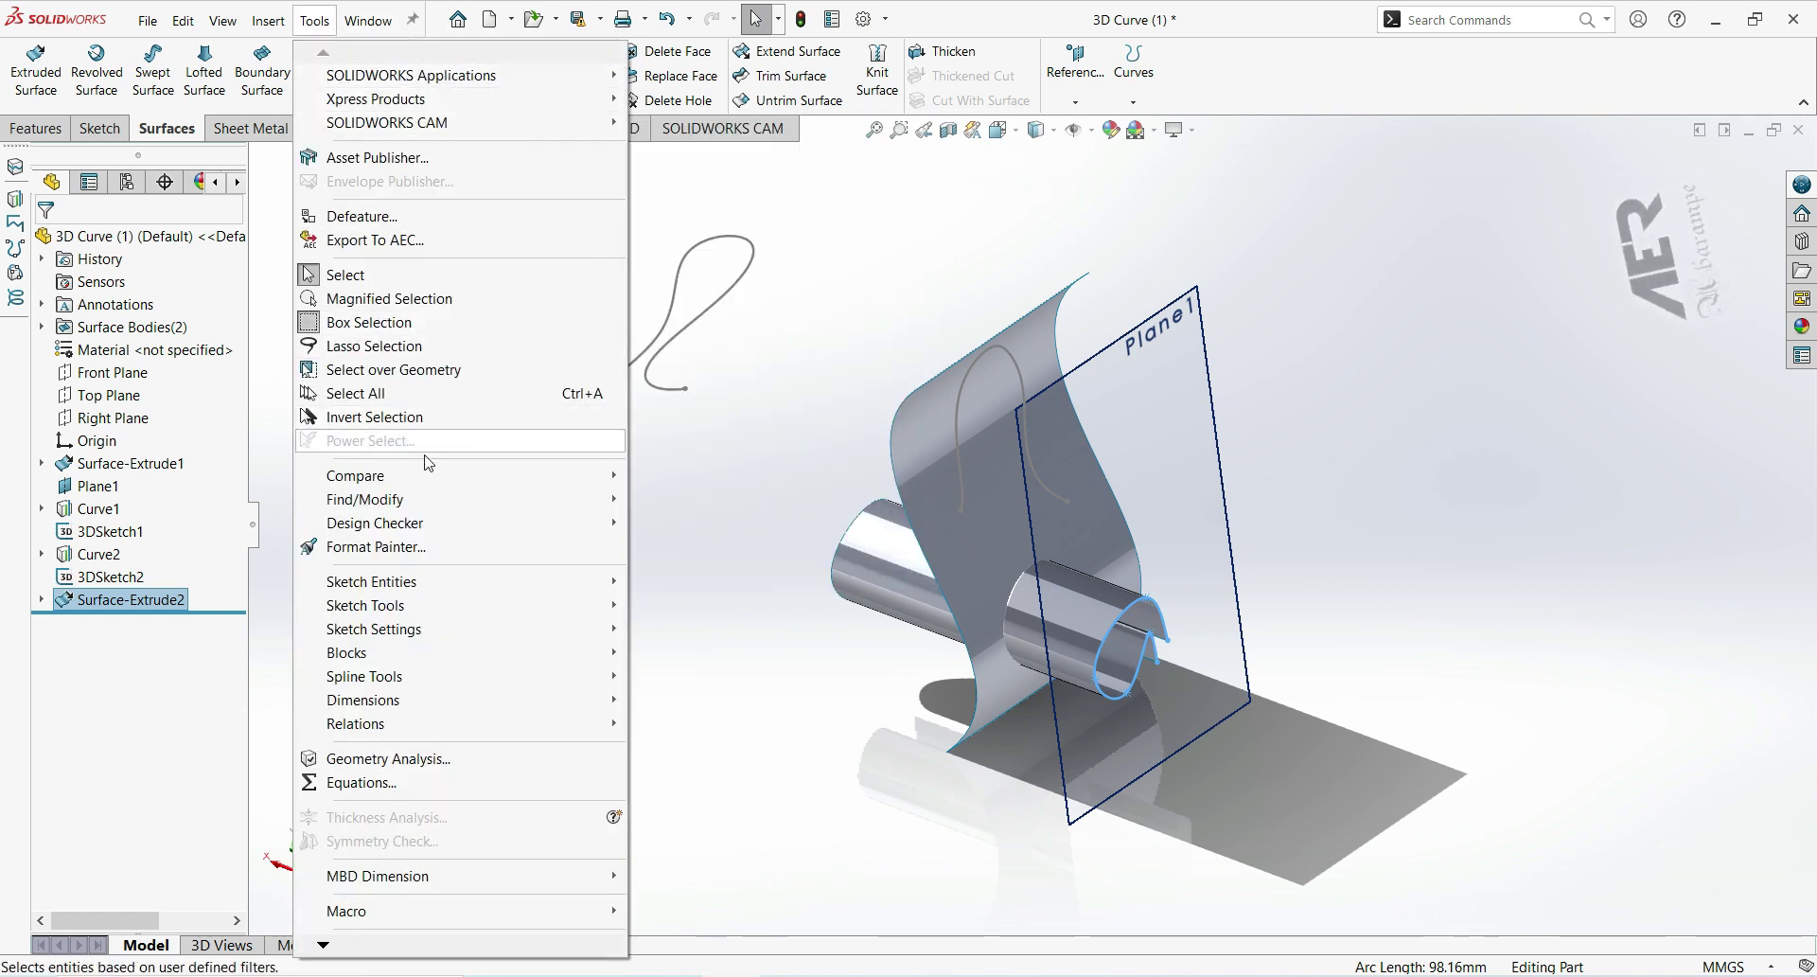
mouse_move(495, 606)
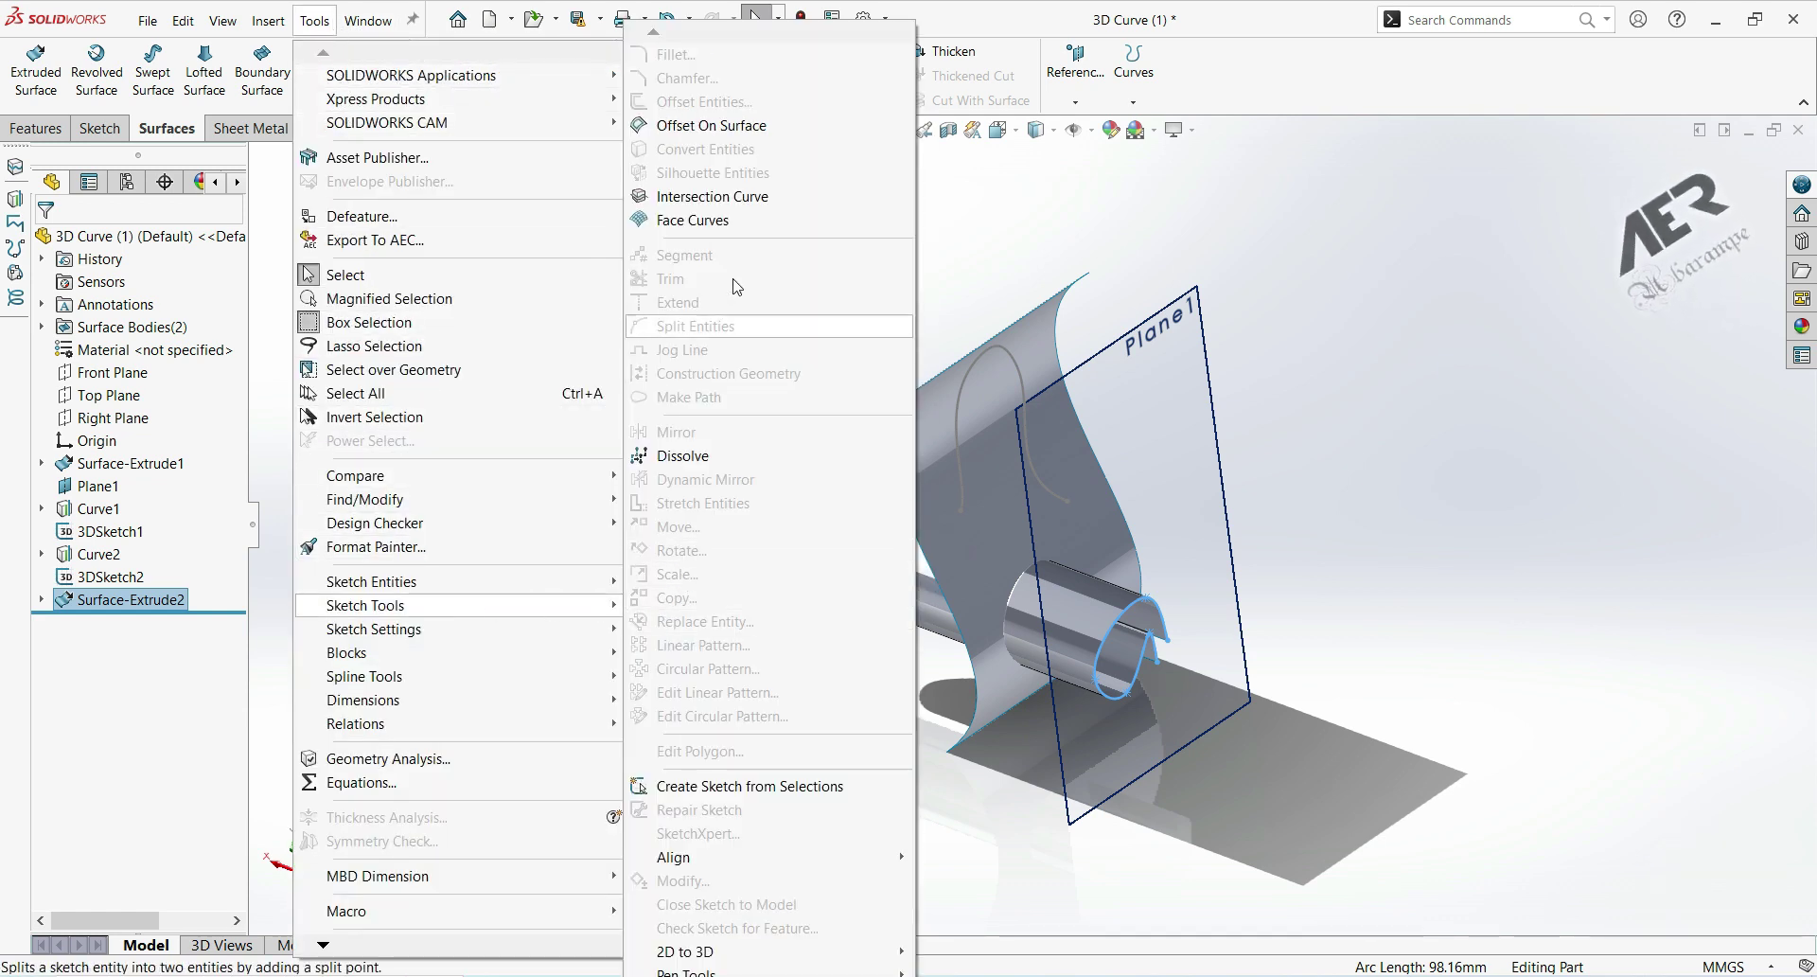
click(744, 203)
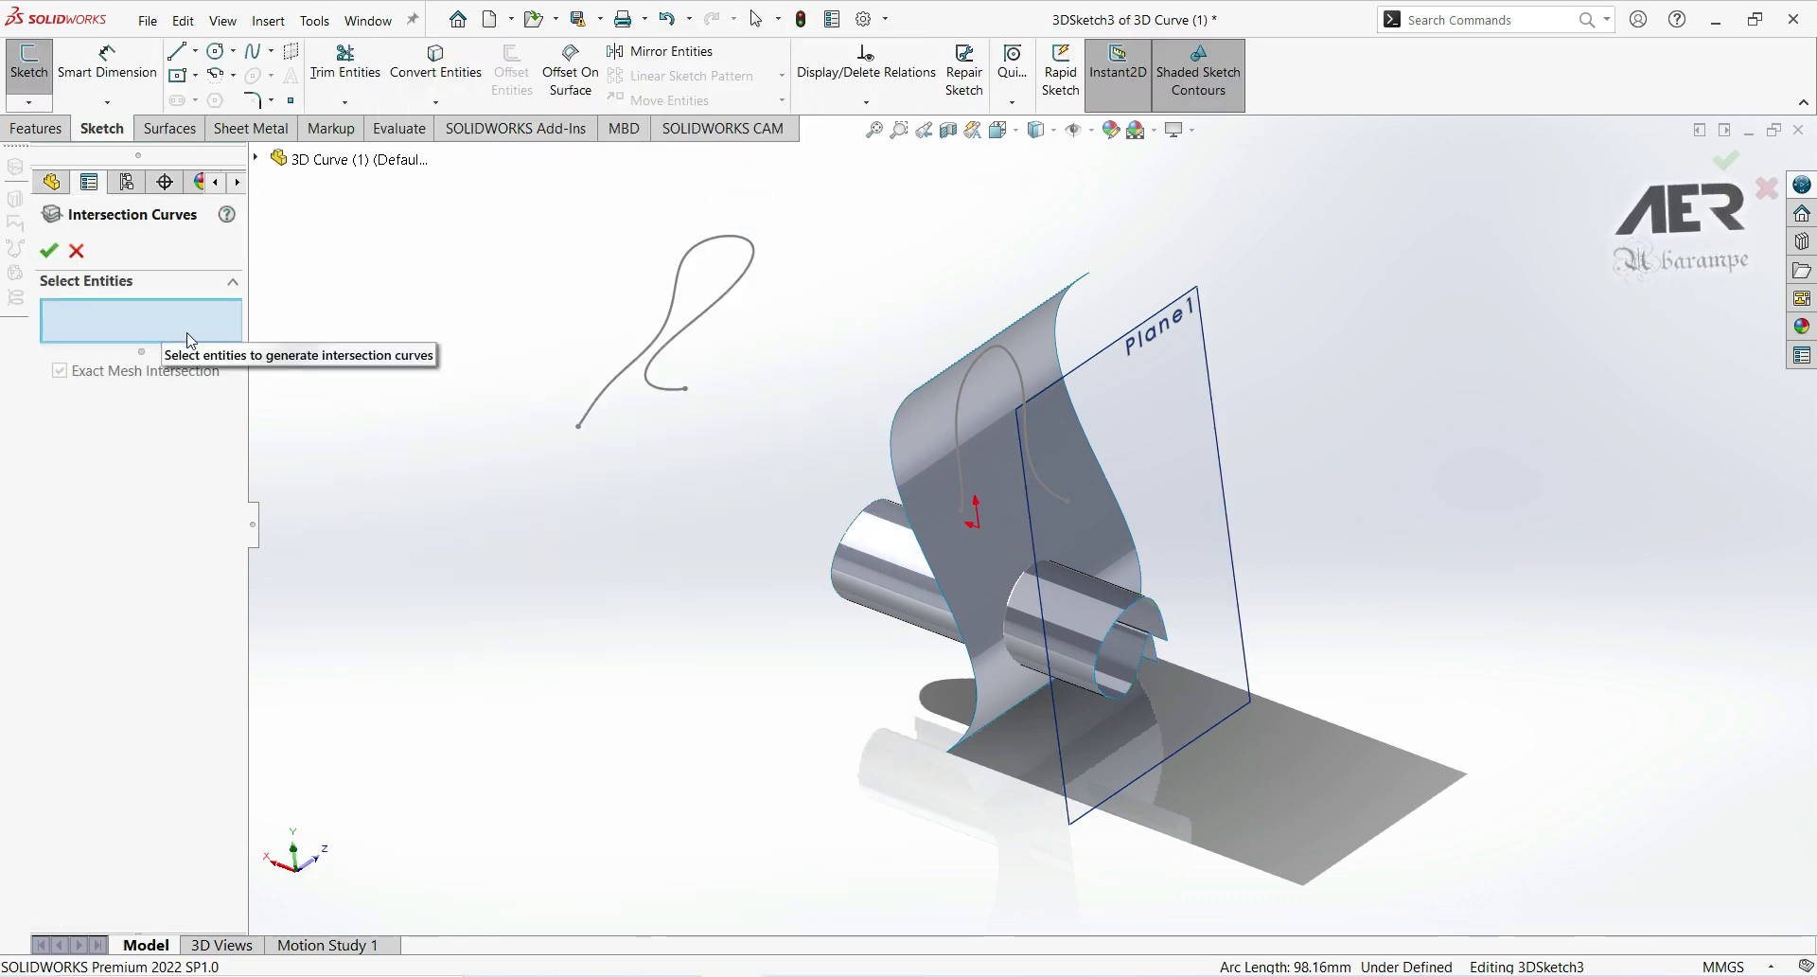
click(935, 458)
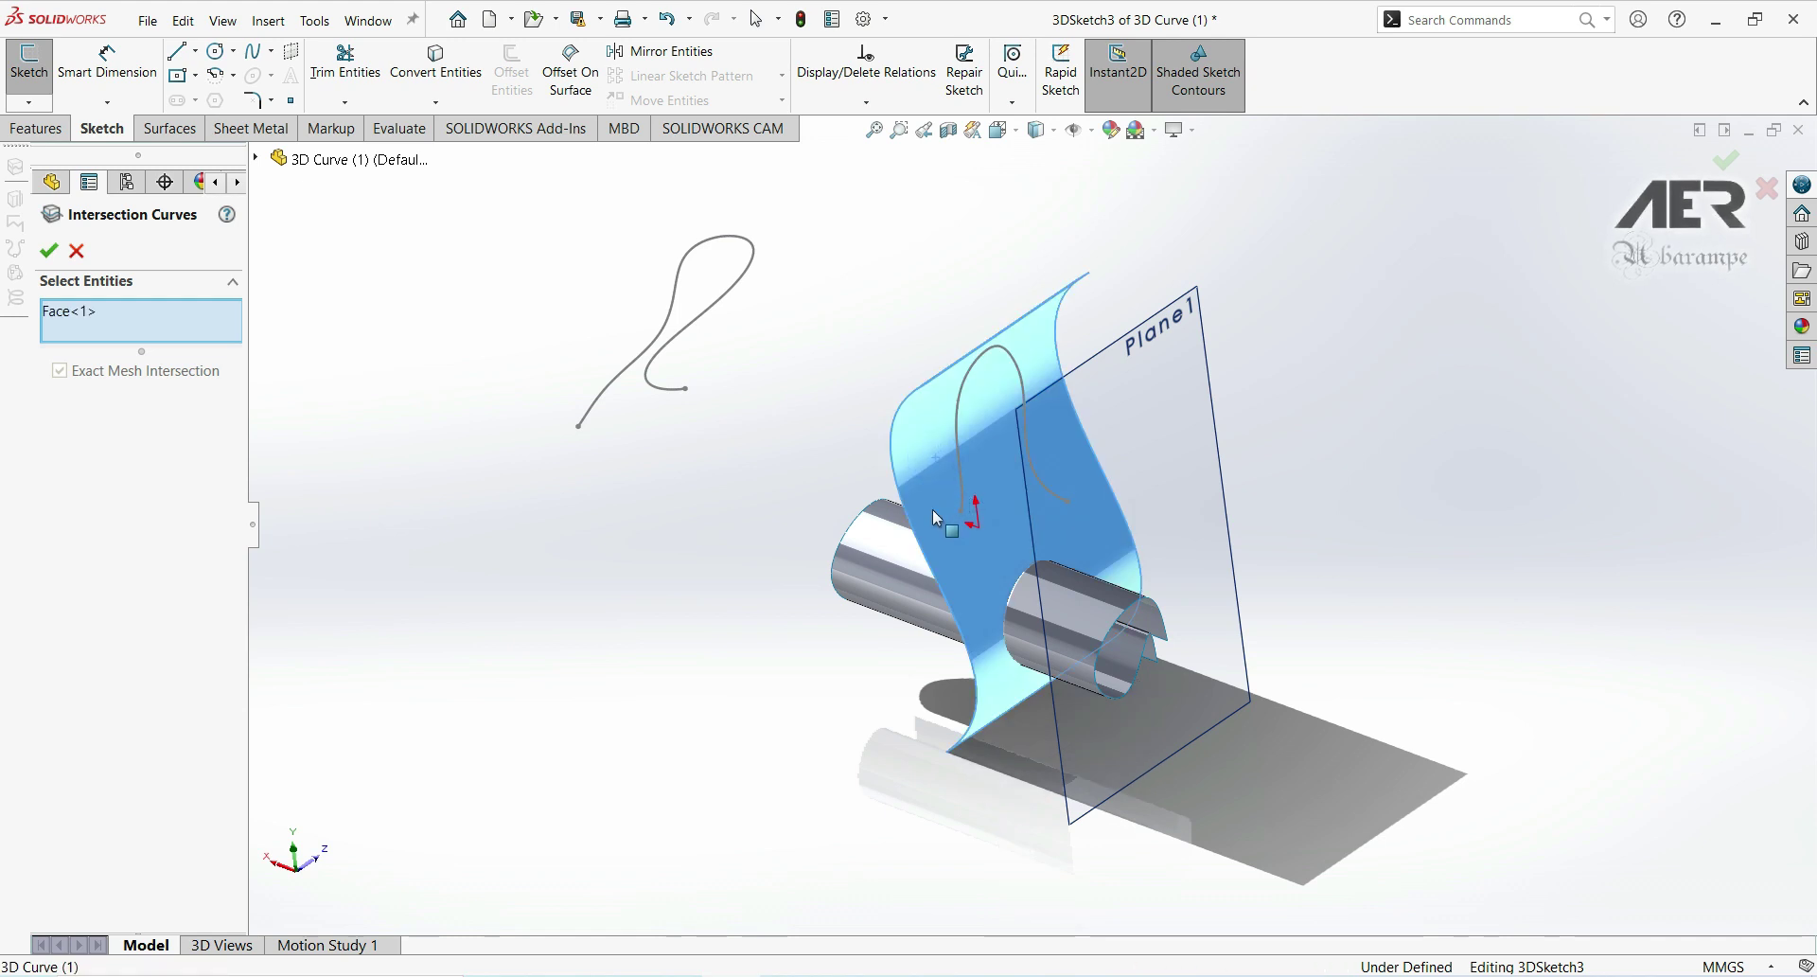
click(878, 581)
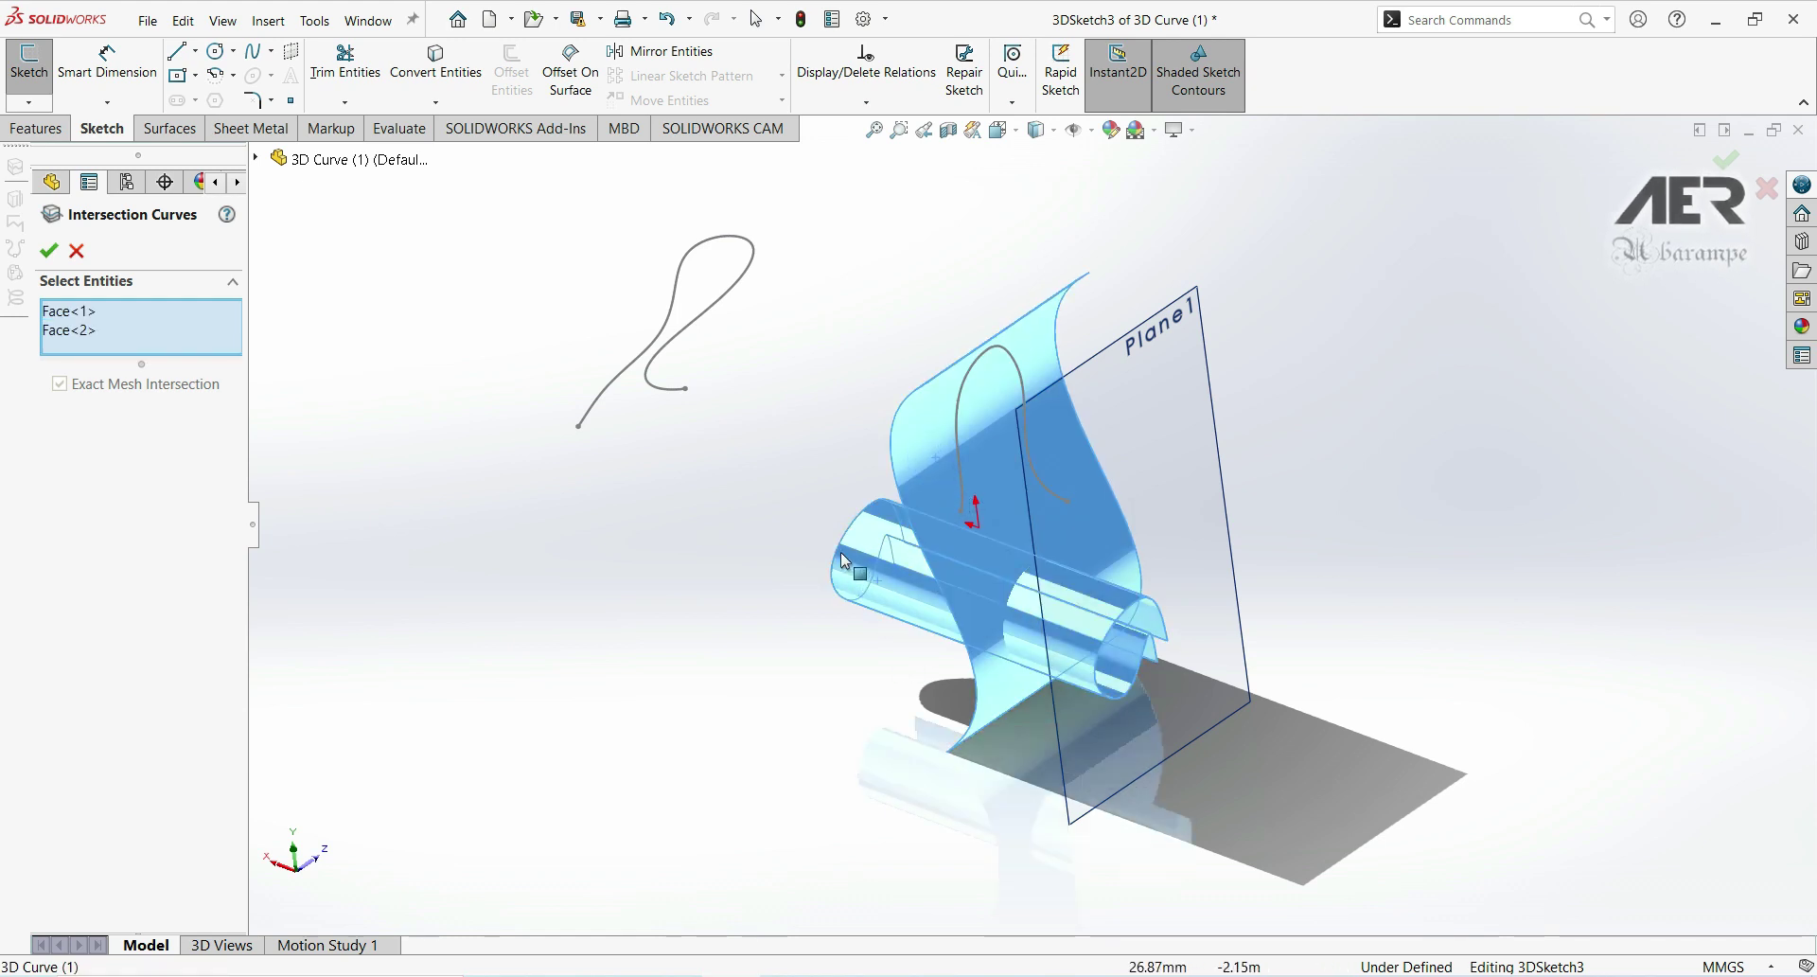
click(49, 250)
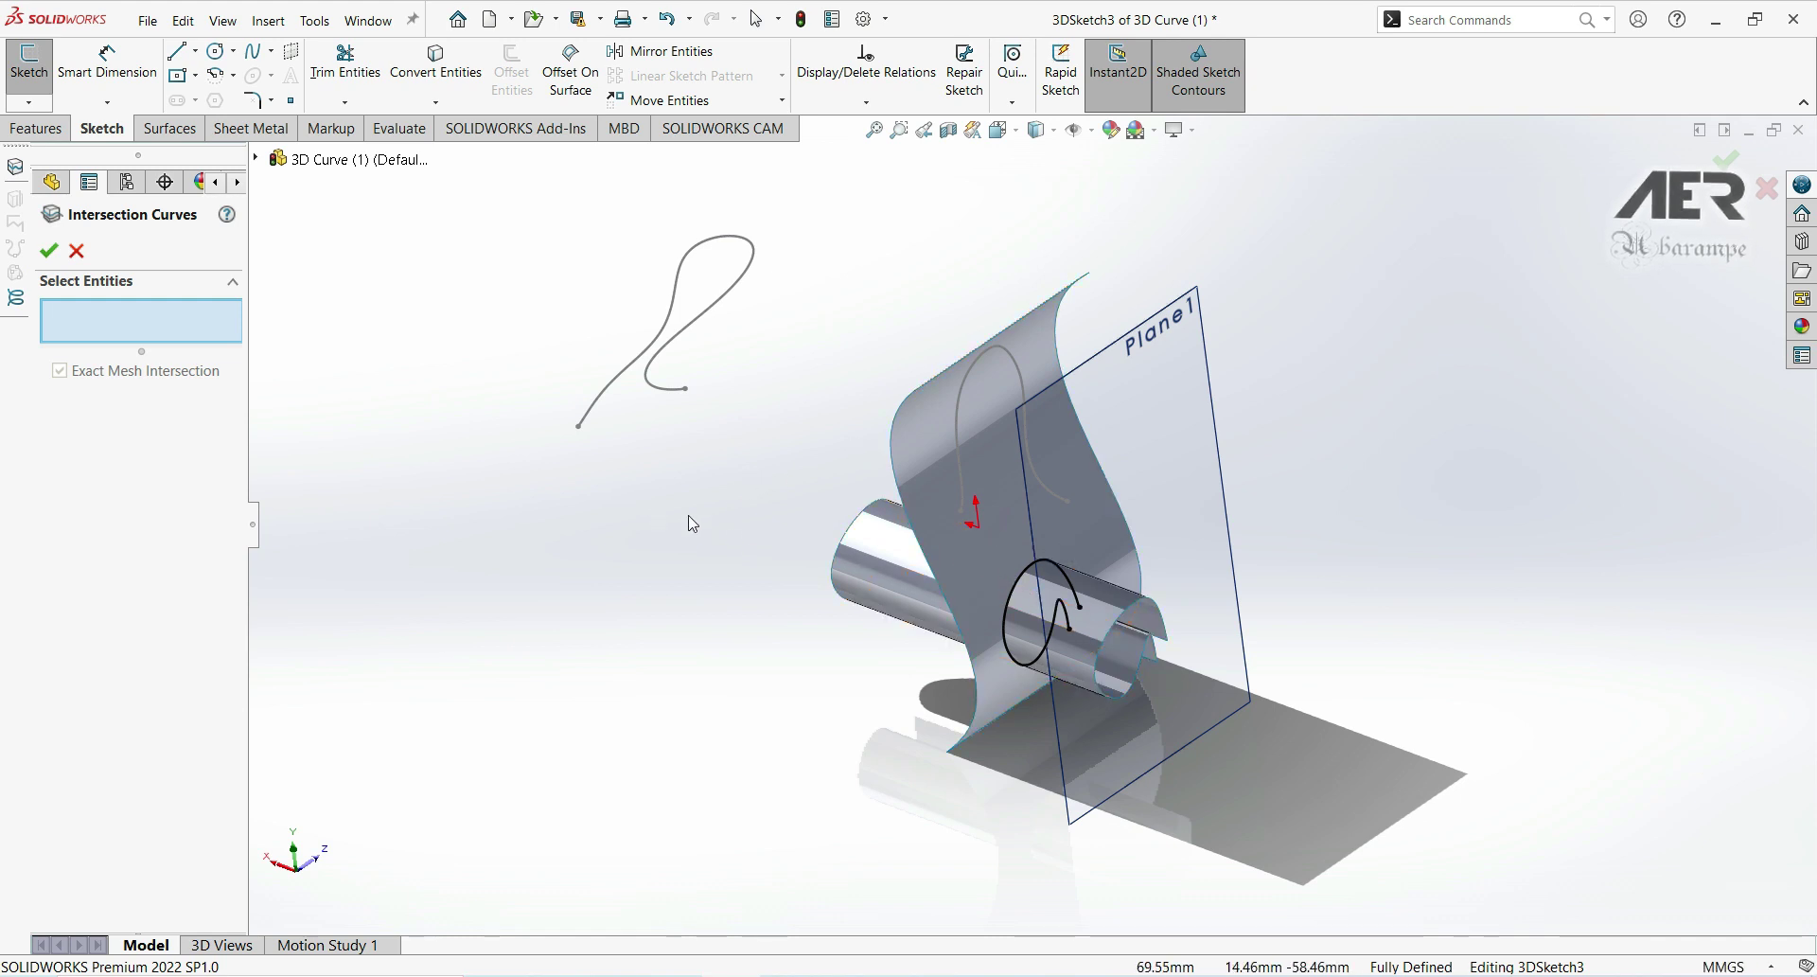
click(1403, 458)
Step: Close 3DSketch3 and hide Surface-Extrude2
click(1720, 166)
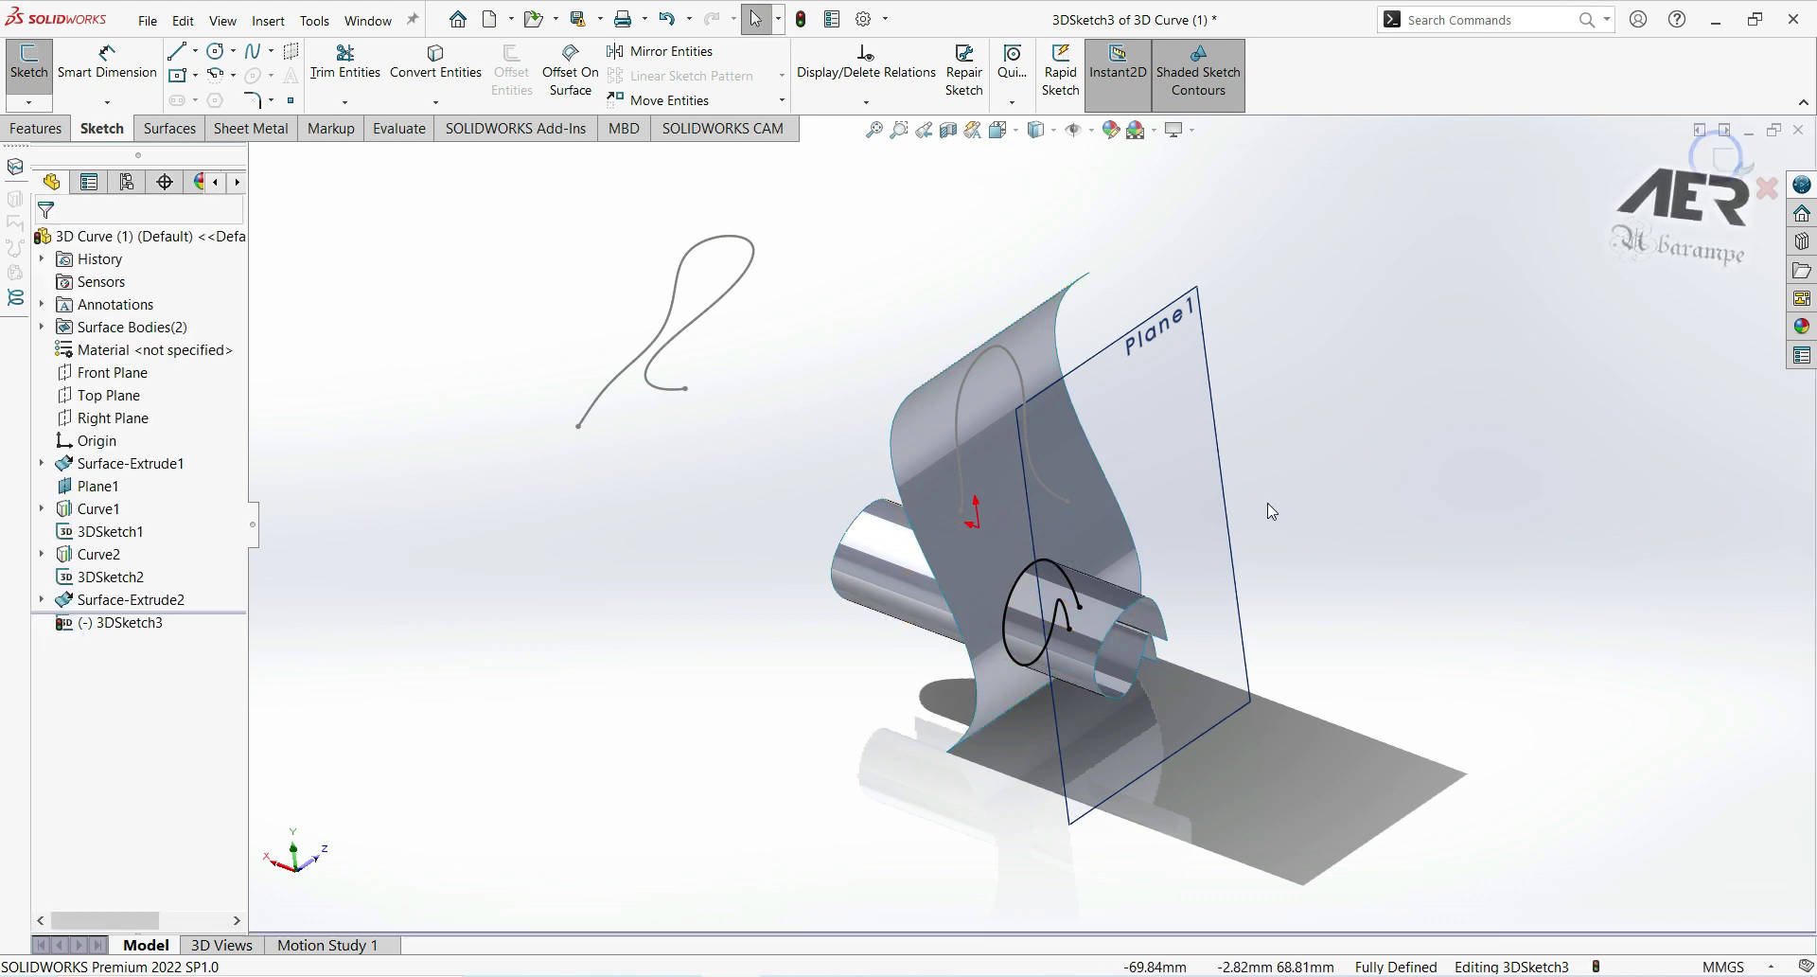
middle_drag(861, 486, 1041, 594)
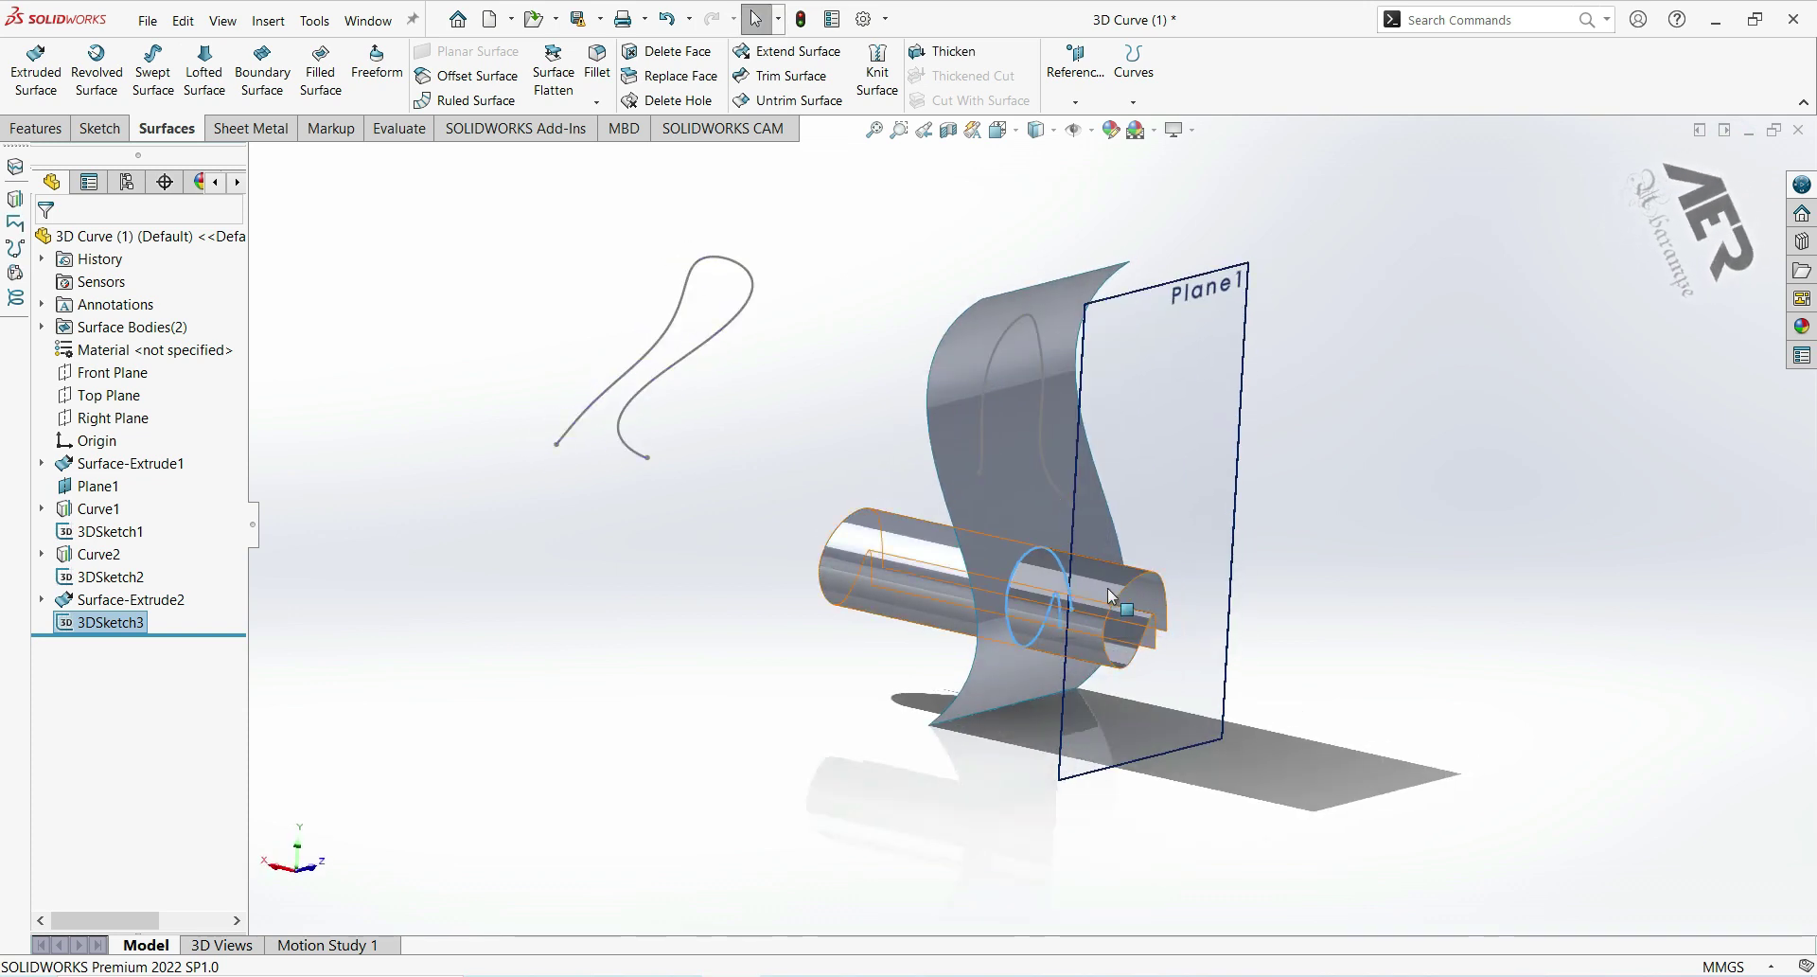
click(1072, 613)
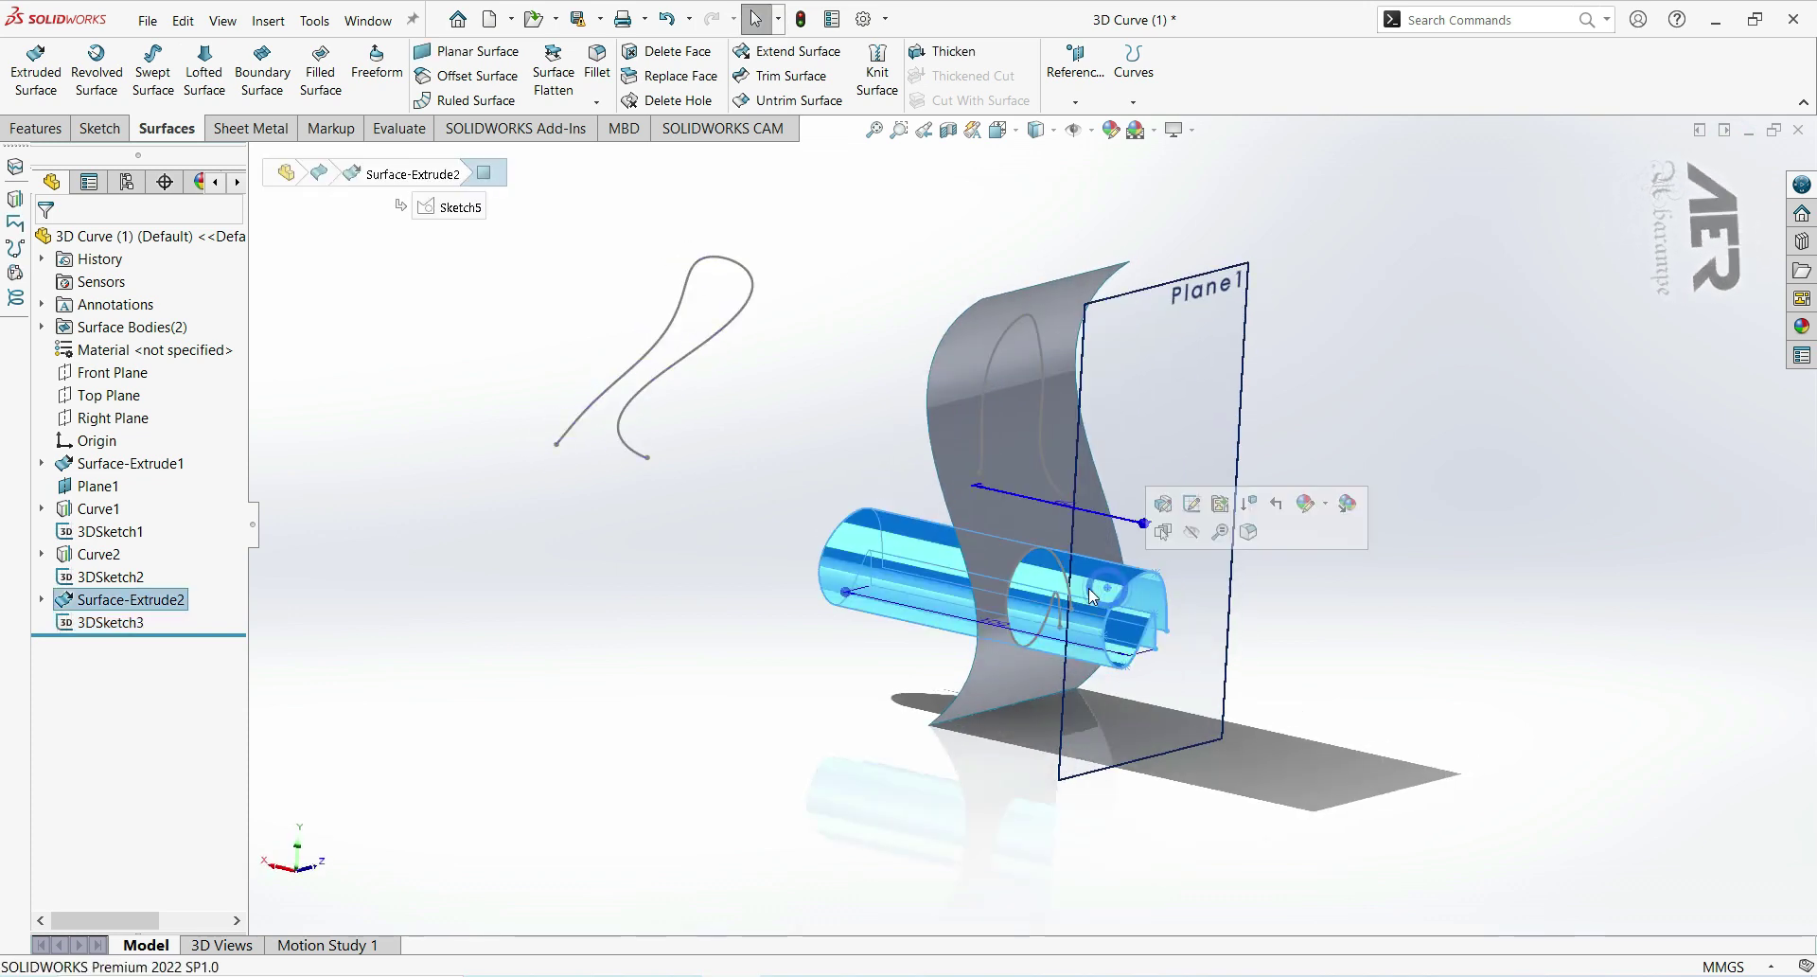
click(1191, 532)
mouse_move(861, 589)
middle_down()
mouse_move(807, 575)
mouse_move(1233, 588)
mouse_move(1044, 596)
mouse_move(971, 627)
mouse_move(978, 577)
middle_up()
click(1226, 596)
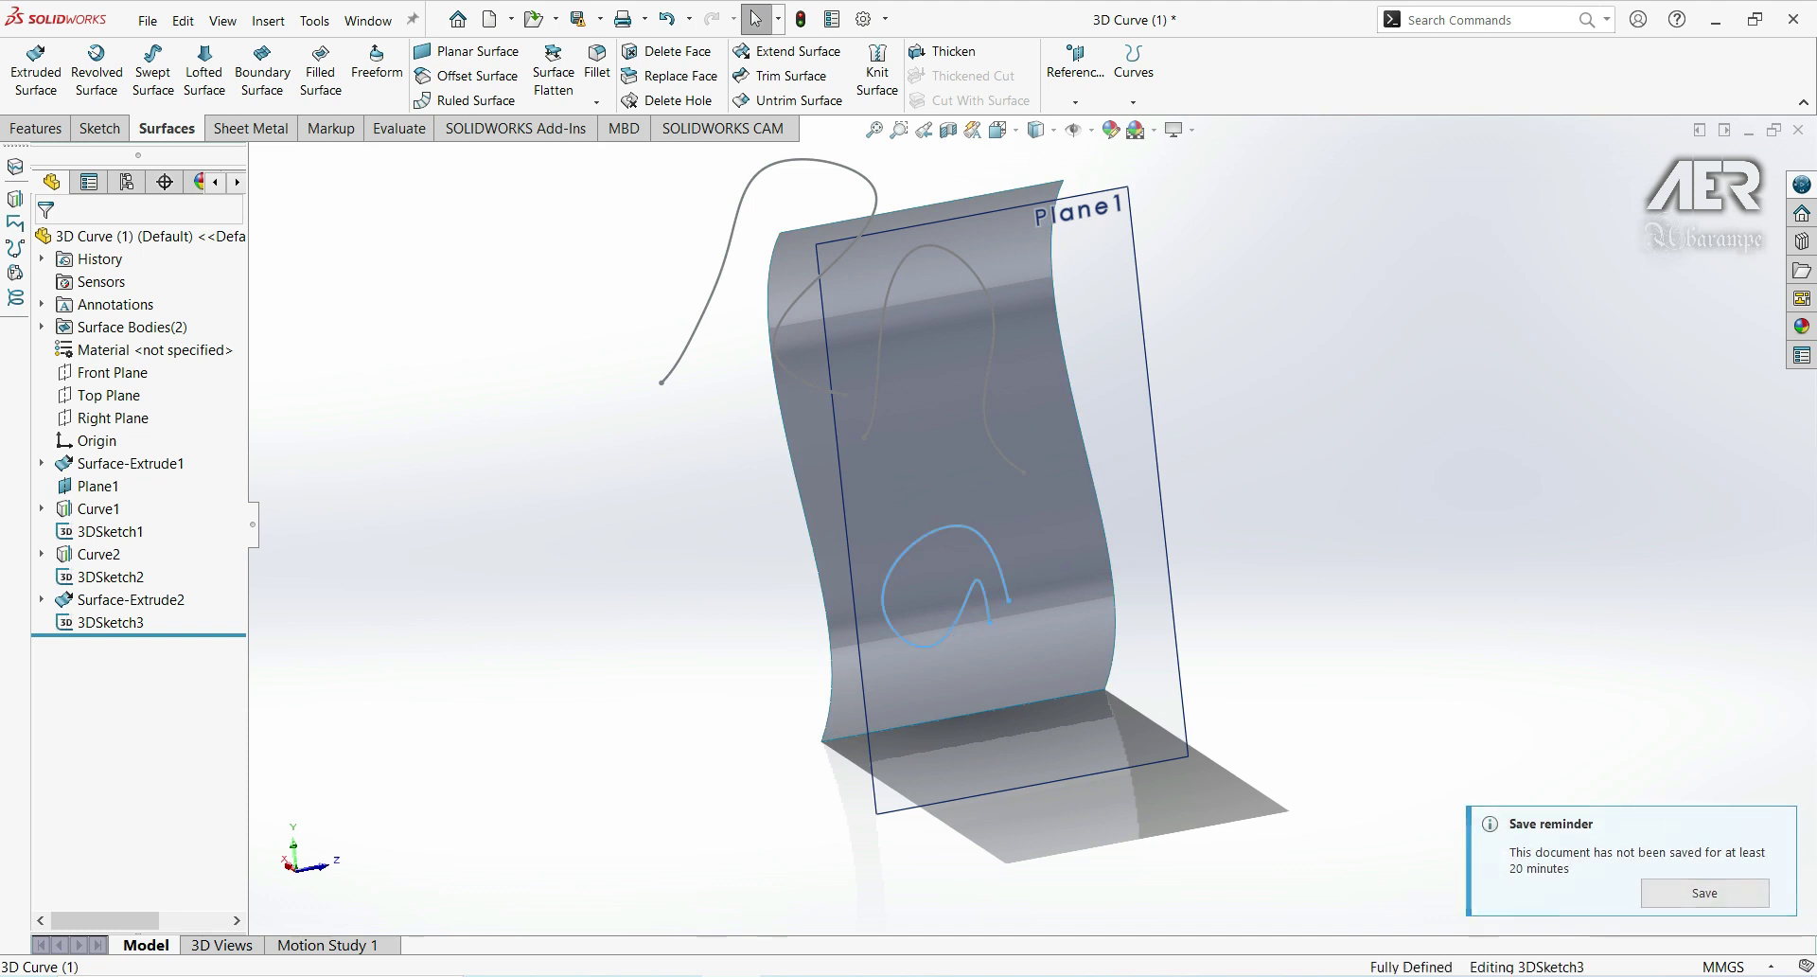
Step: Select the intersection curve to check its length and inspect it on the wavy surface
click(957, 548)
middle_drag(728, 583, 944, 491)
click(840, 616)
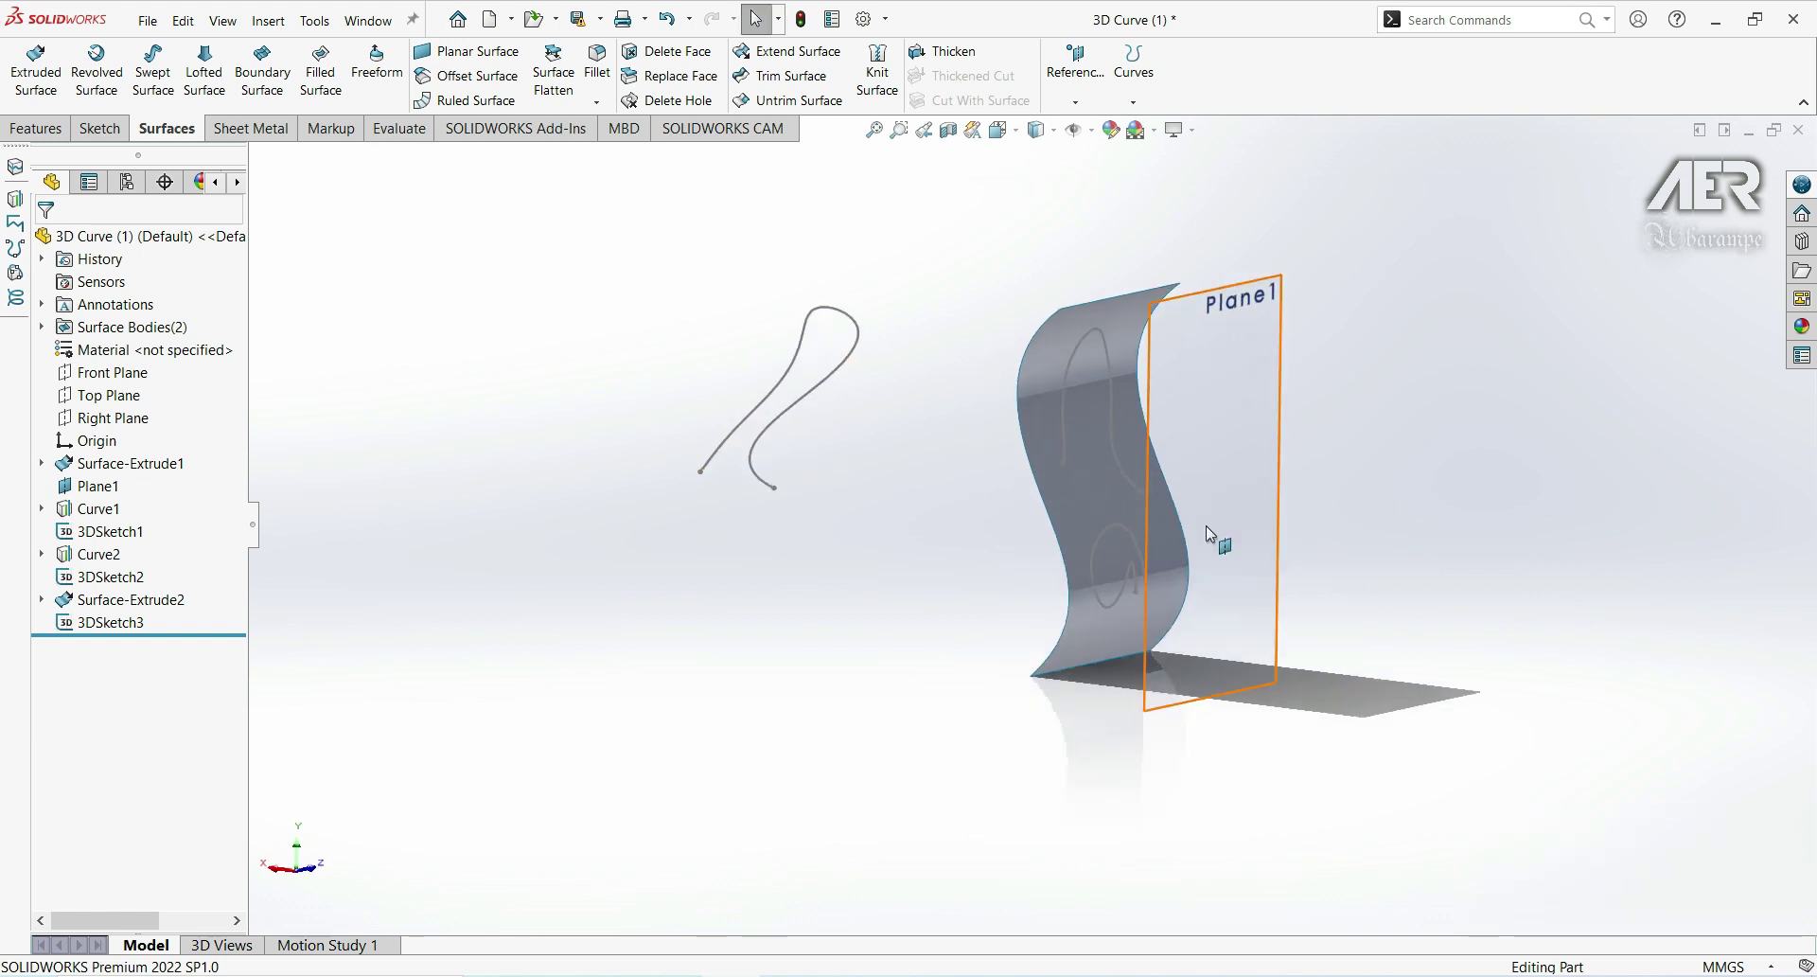
middle_drag(1208, 526, 1162, 535)
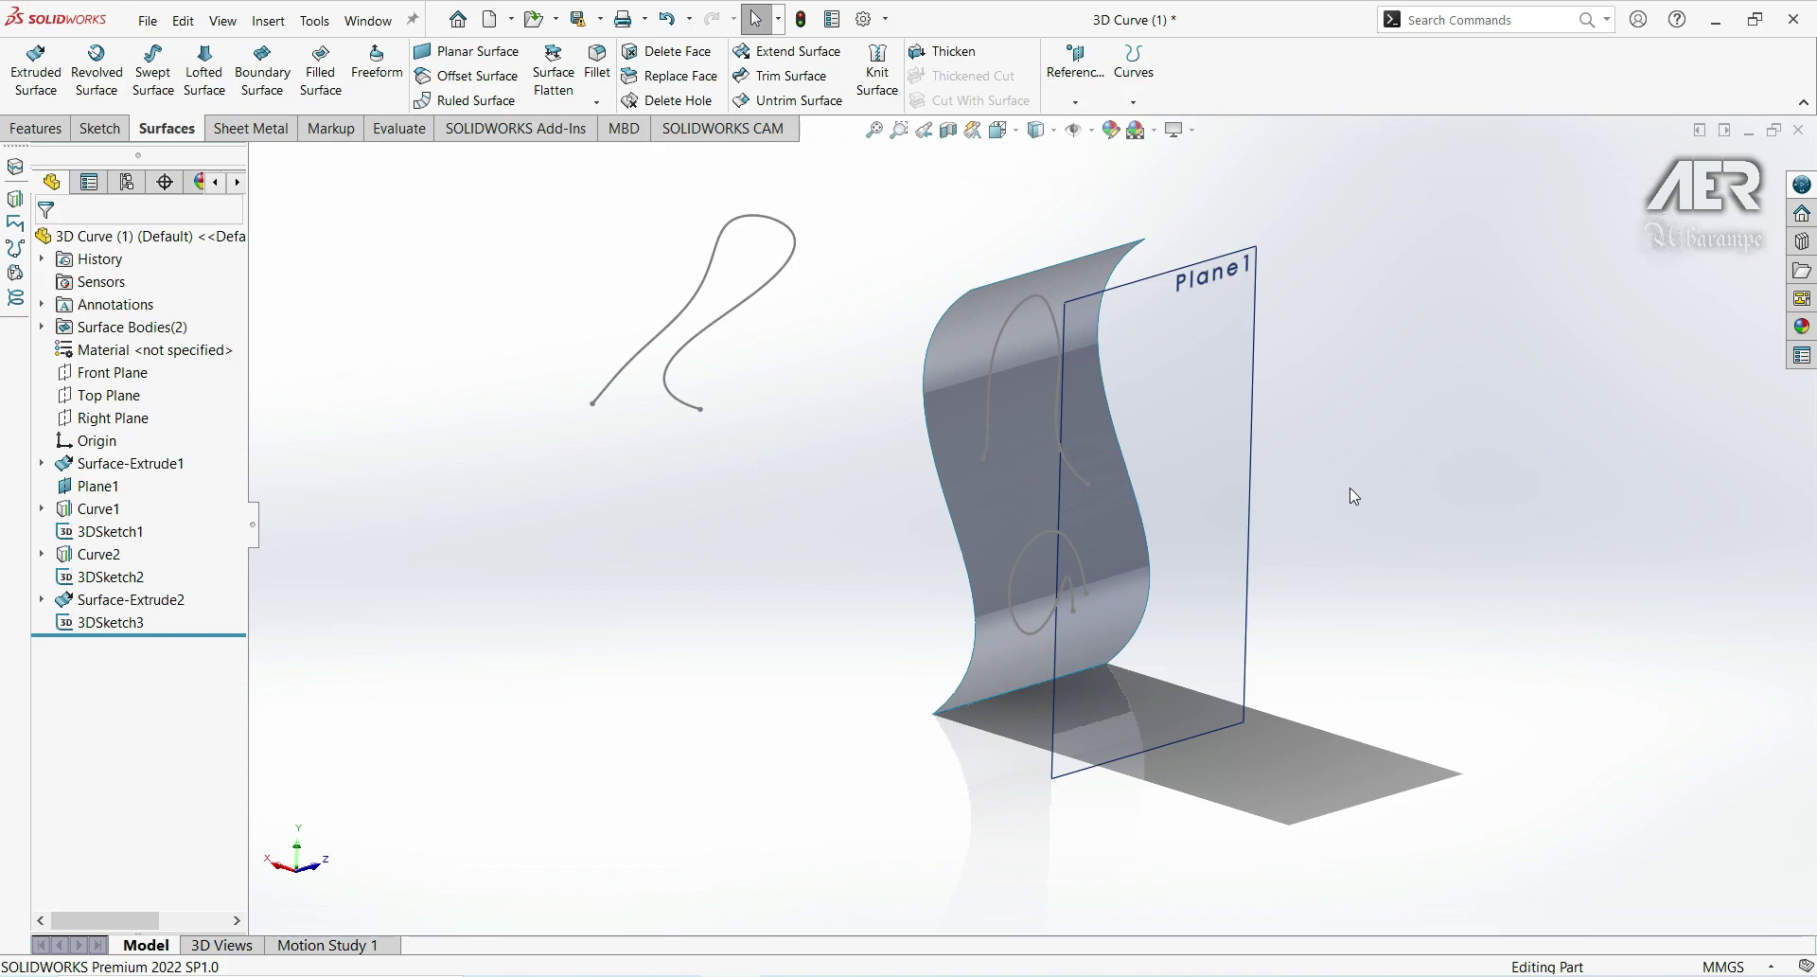